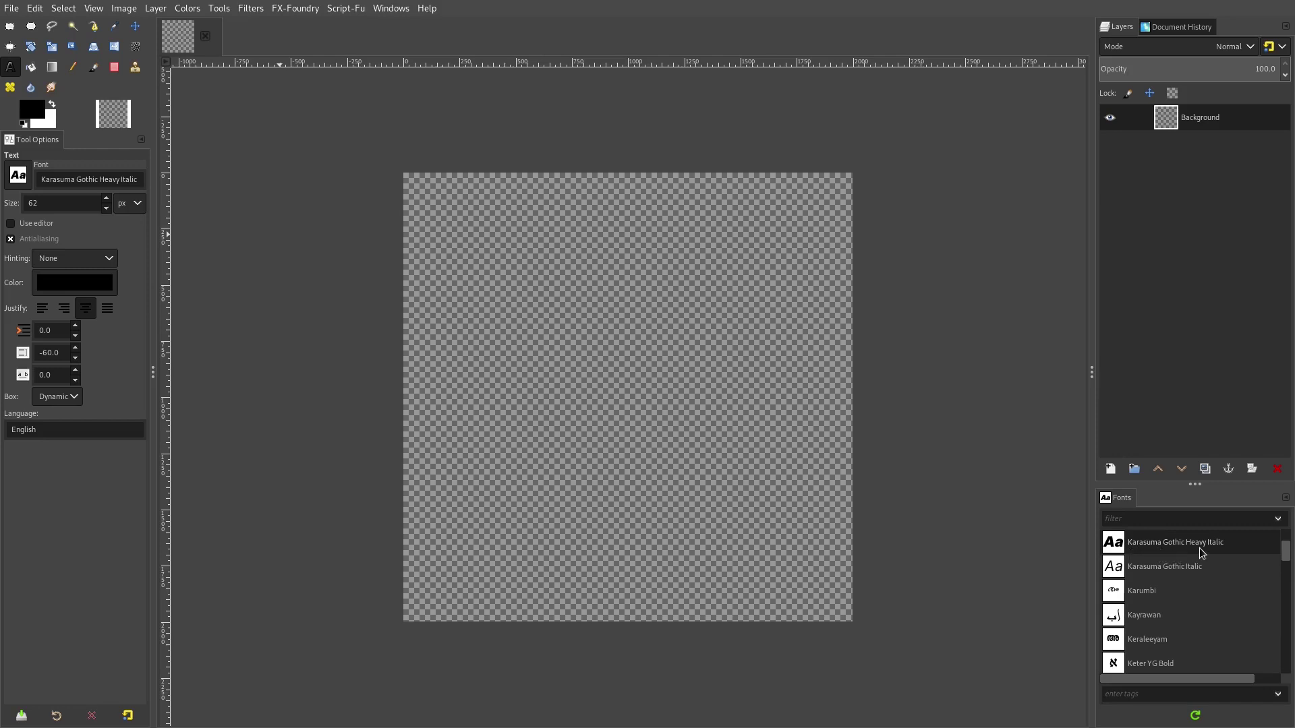
- Set the text font to Karasuma Gothic Heavy and draw a wide text box across the middle of the canvas
{"action": "scroll", "coordinate": [1206, 566], "scroll_direction": "up", "scroll_amount": 1}
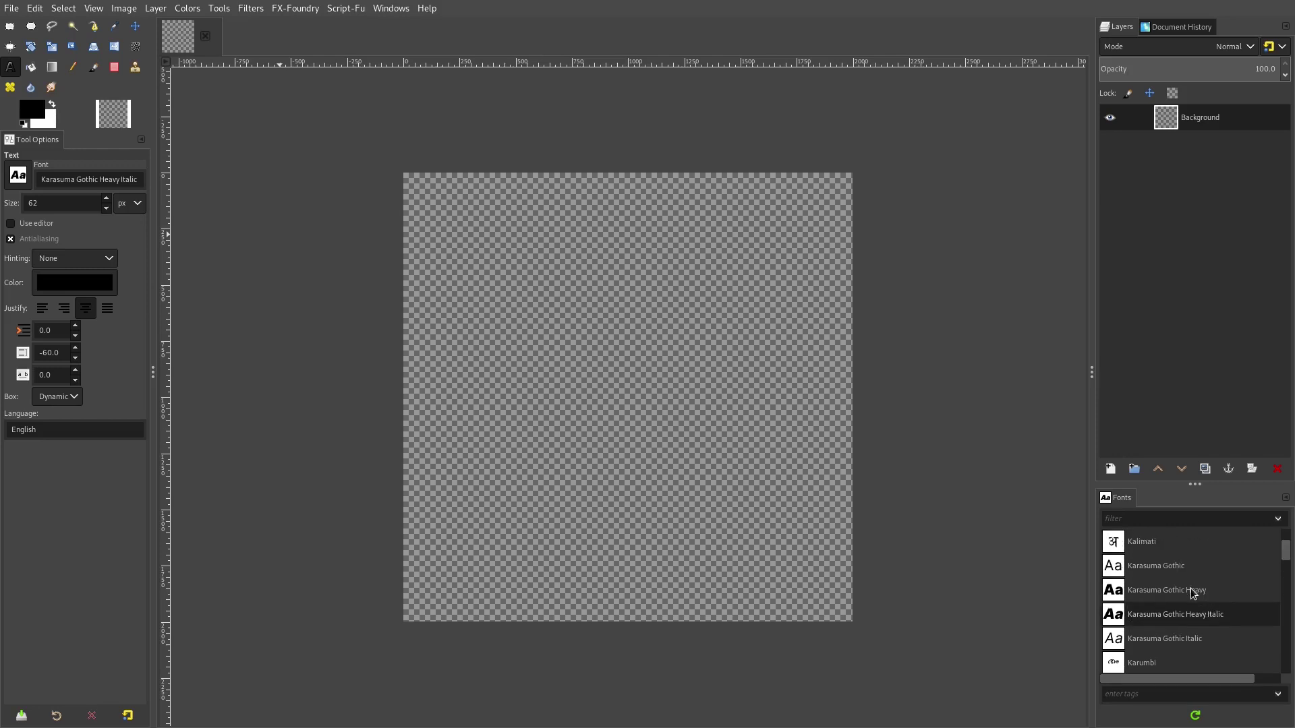
{"action": "left_click", "coordinate": [1193, 590]}
{"action": "left_click_drag", "start_coordinate": [476, 307], "coordinate": [777, 497]}
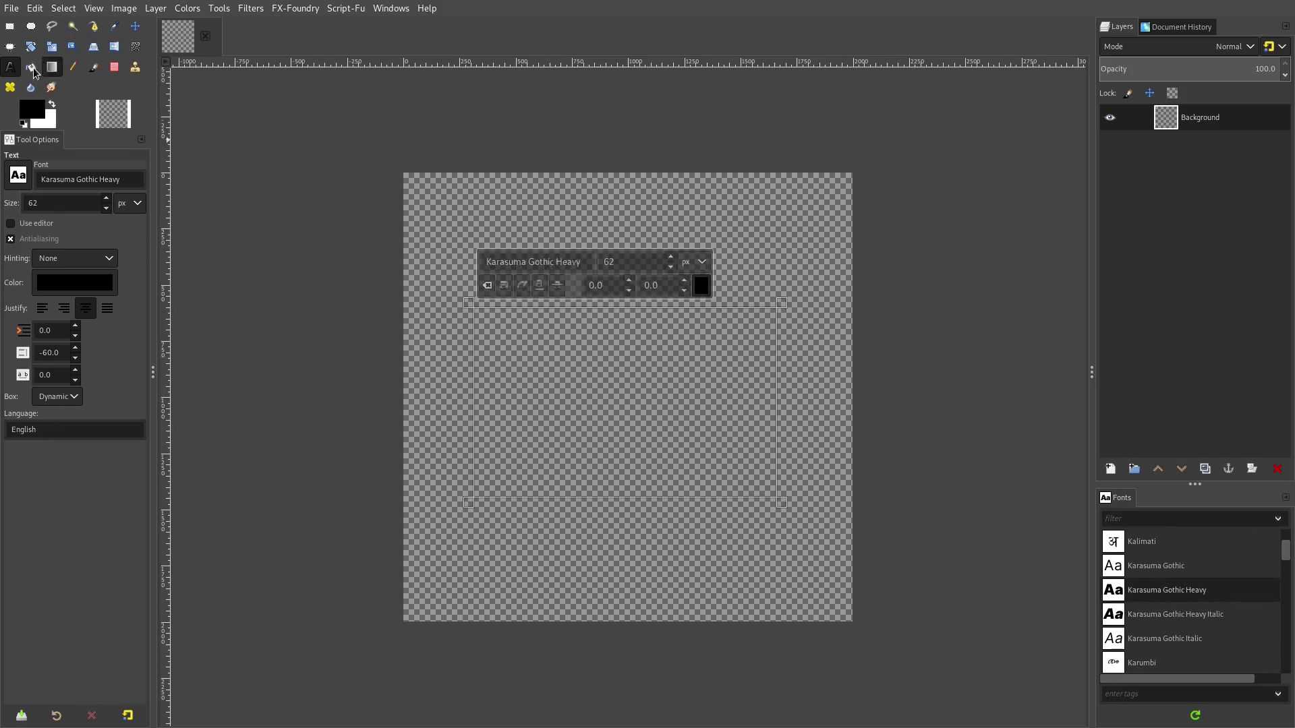
{"action": "left_click", "coordinate": [11, 67]}
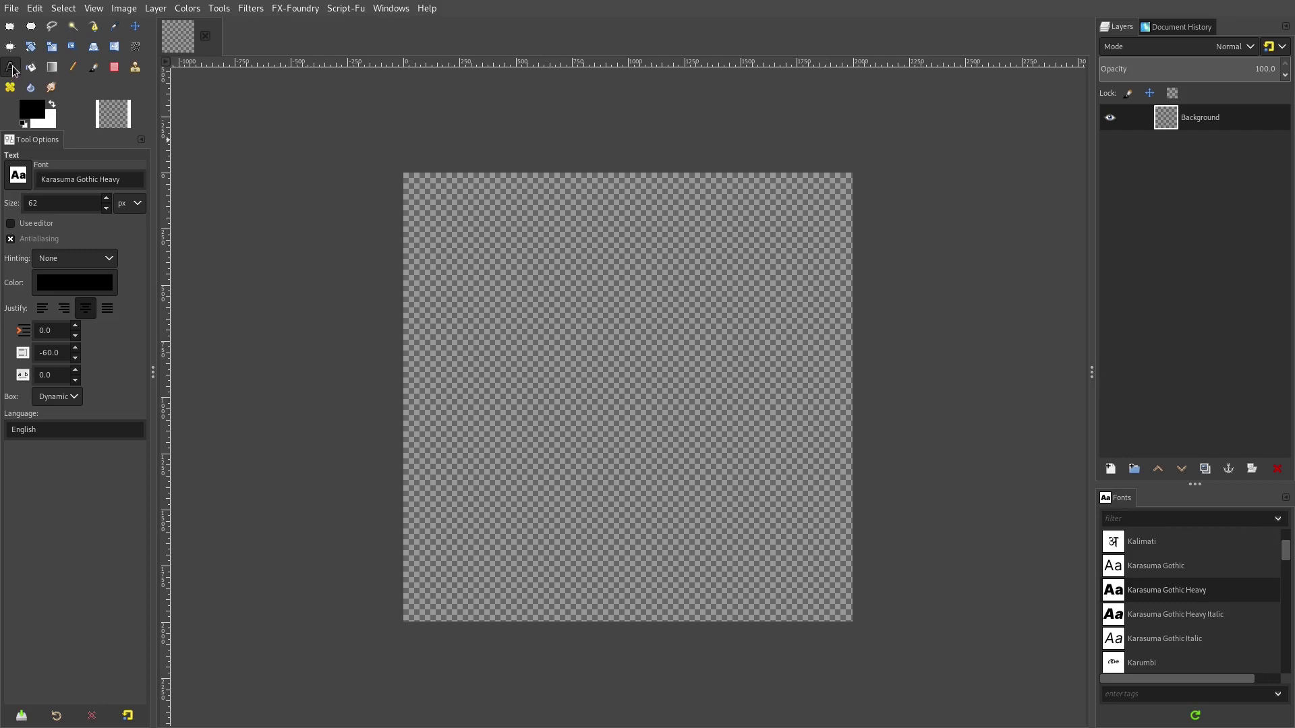
{"action": "left_click_drag", "start_coordinate": [445, 284], "coordinate": [792, 470]}
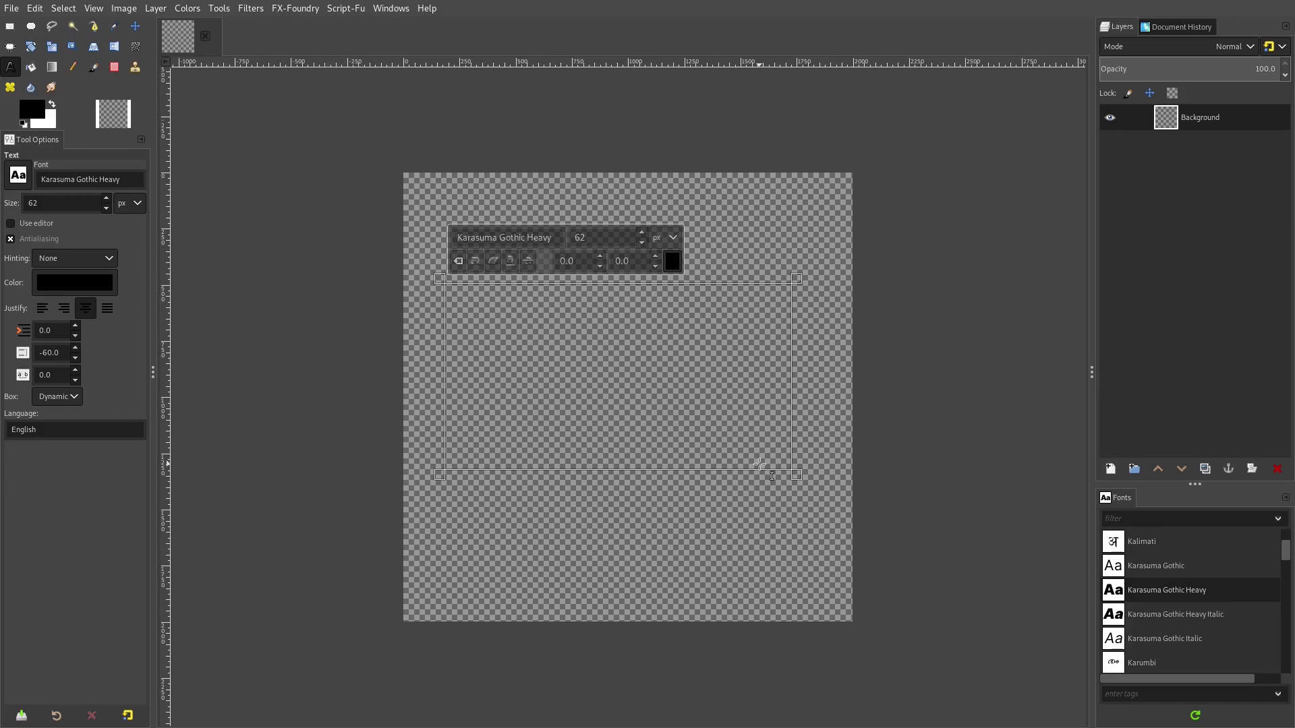
- Enter the word "Share" in the text box with only its first letter capitalised
{"action": "type", "text": "SHARE"}
{"action": "key", "text": "BackSpace"}
{"action": "key", "text": "BackSpace"}
{"action": "key", "text": "BackSpace"}
{"action": "key", "text": "BackSpace"}
{"action": "key", "text": "BackSpace"}
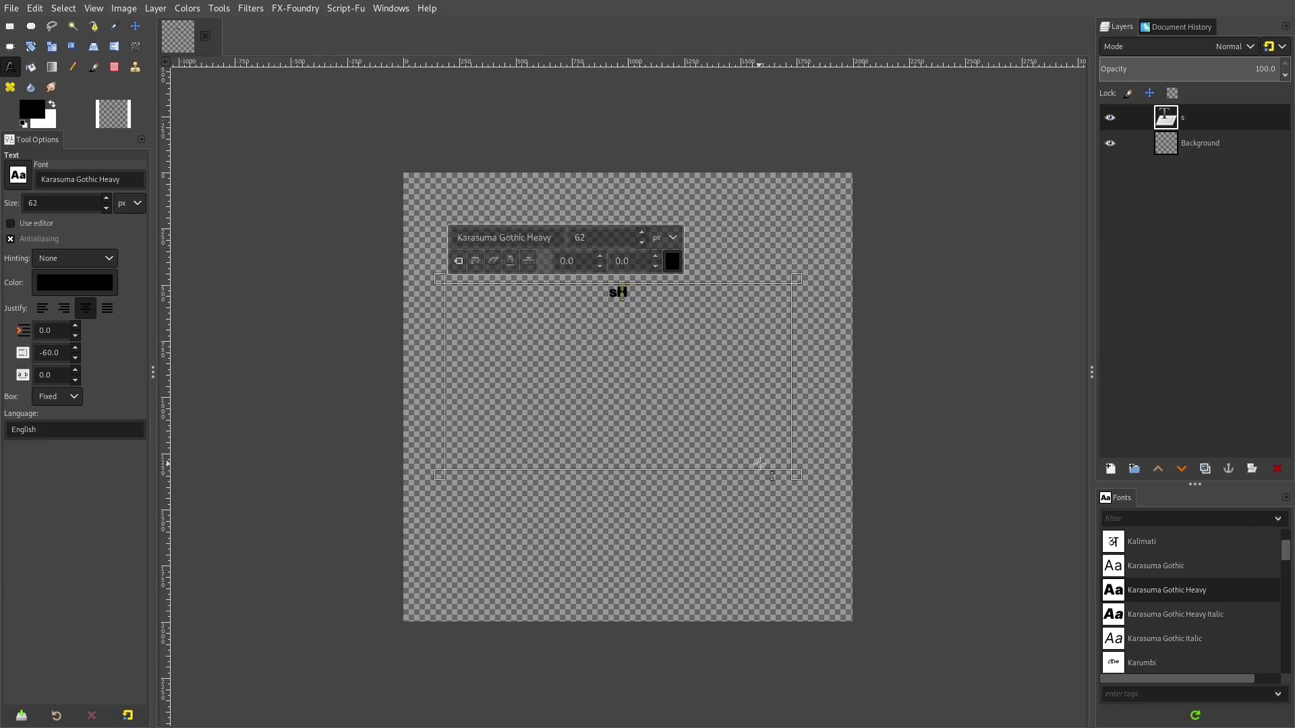
{"action": "type", "text": "Share"}
{"action": "scroll", "coordinate": [593, 347], "scroll_direction": "up", "scroll_amount": 4, "text": "ctrl"}
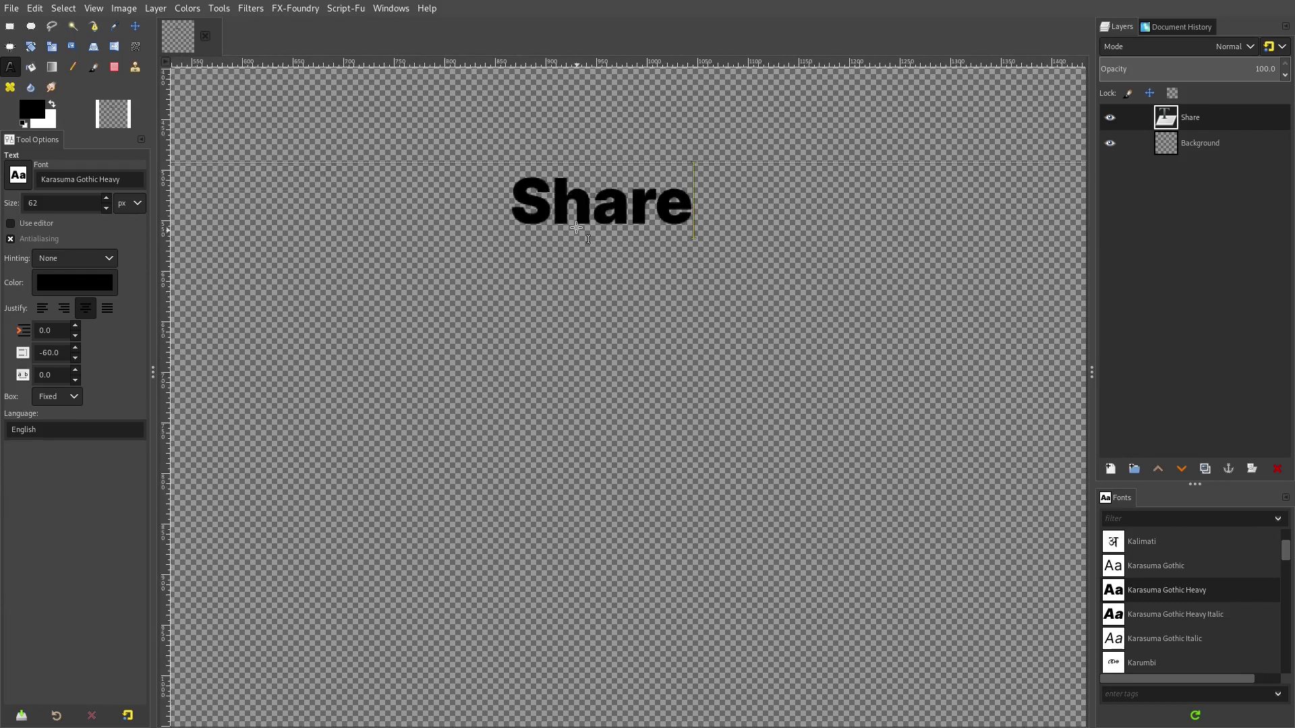
- Try a lowercase s as the word's first letter, and restore the capital S
{"action": "type", "text": "s"}
{"action": "key", "text": "Left"}
{"action": "key", "text": "BackSpace"}
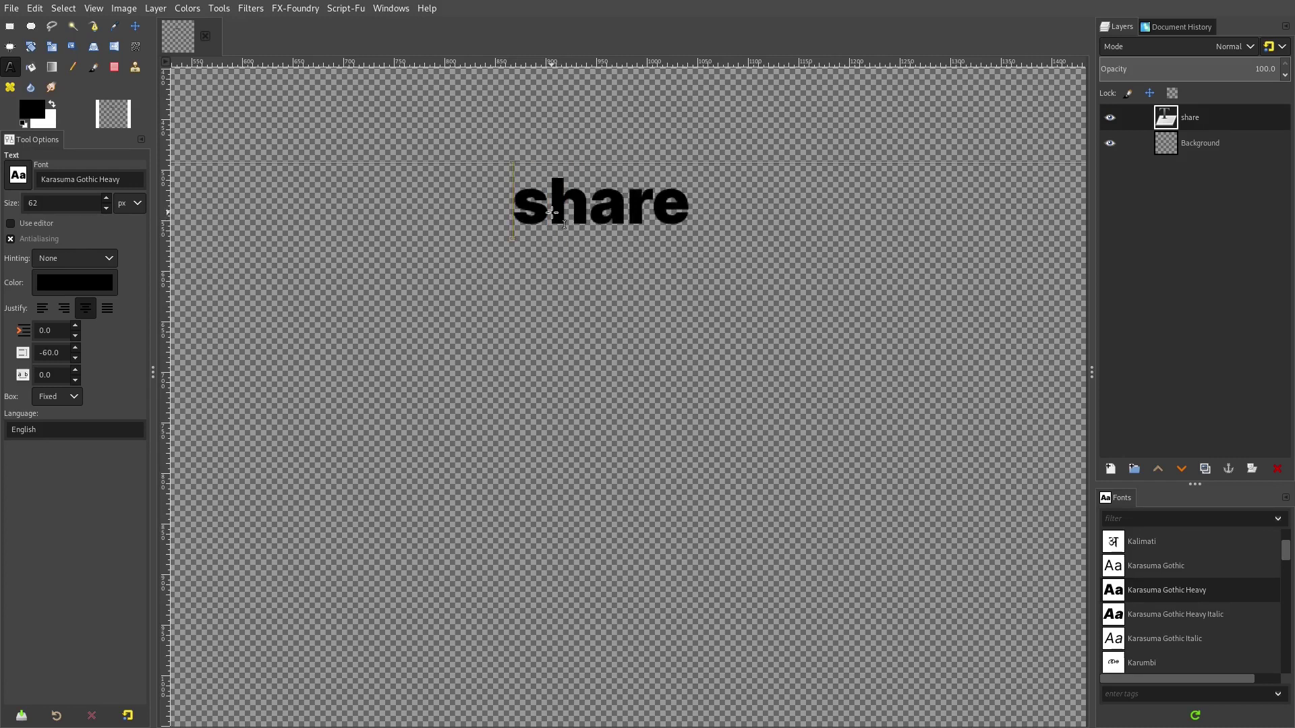
{"action": "type", "text": "S"}
{"action": "key", "text": "Delete"}
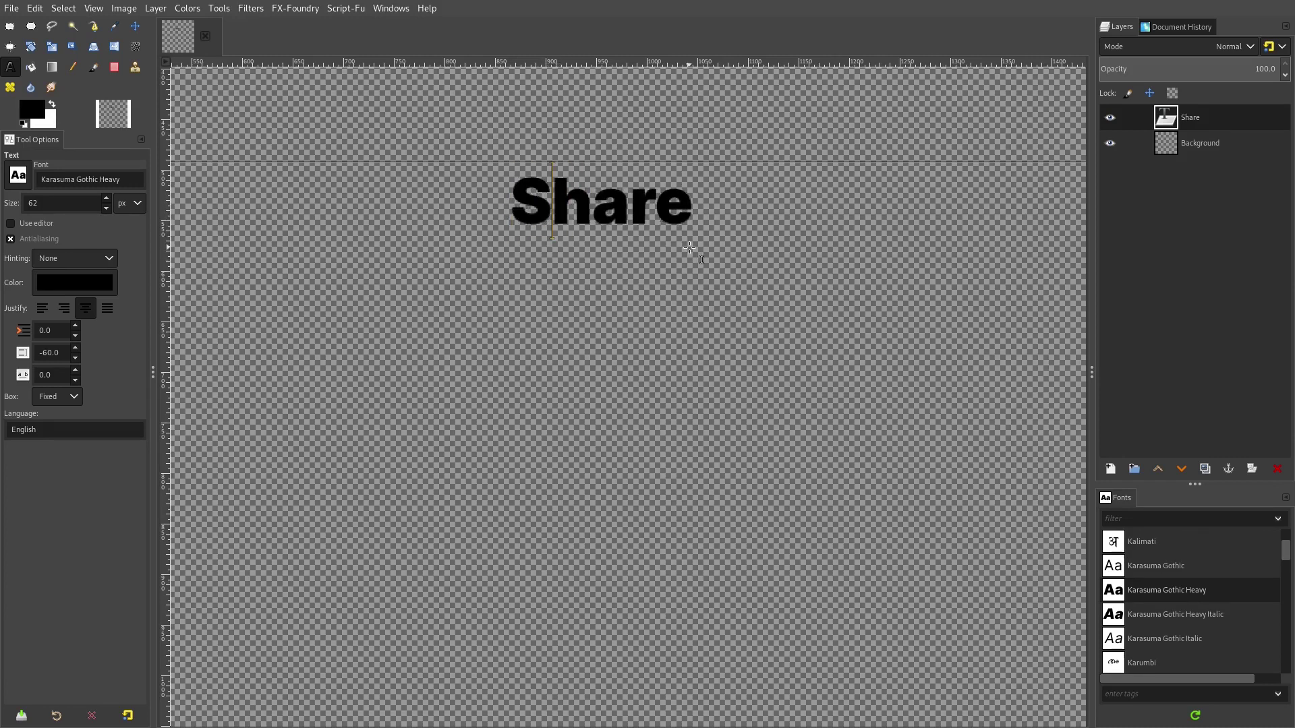
{"action": "key", "text": "End"}
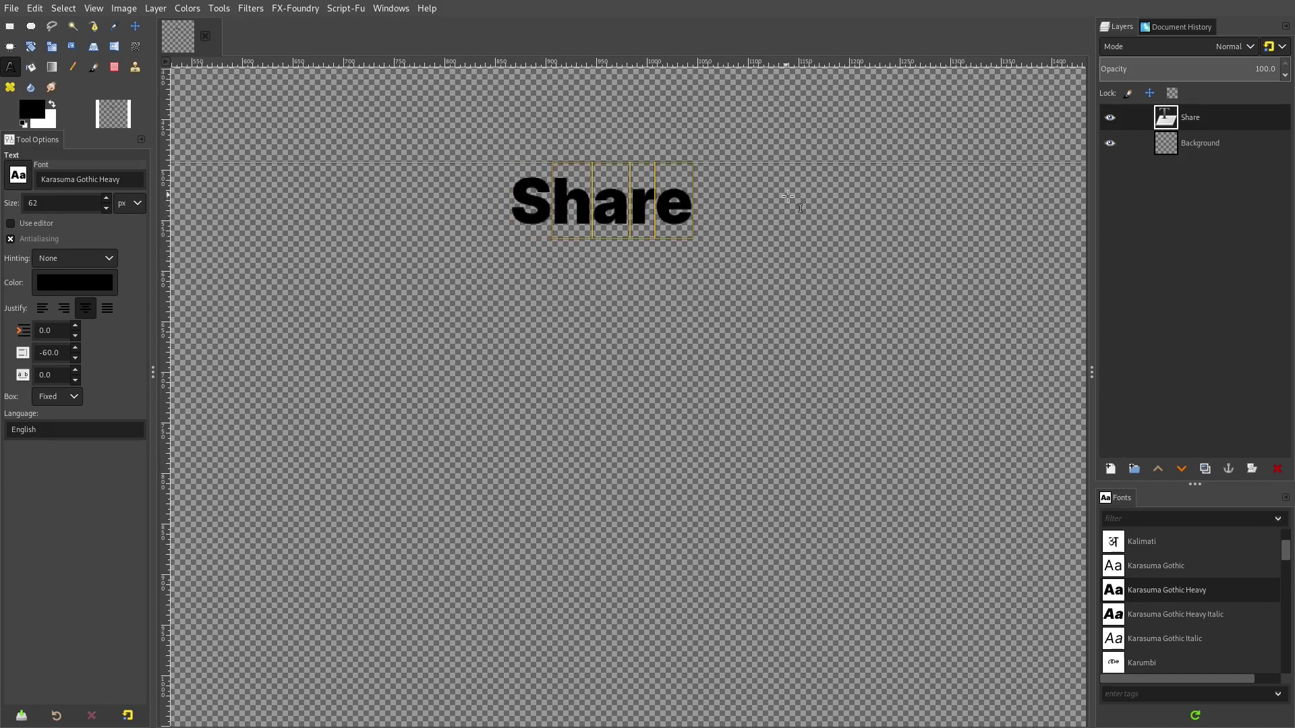
- Try the word in all capitals as "SHARE", and change it back to "Share"
{"action": "left_click_drag", "start_coordinate": [701, 192], "coordinate": [573, 202]}
{"action": "type", "text": "HARE"}
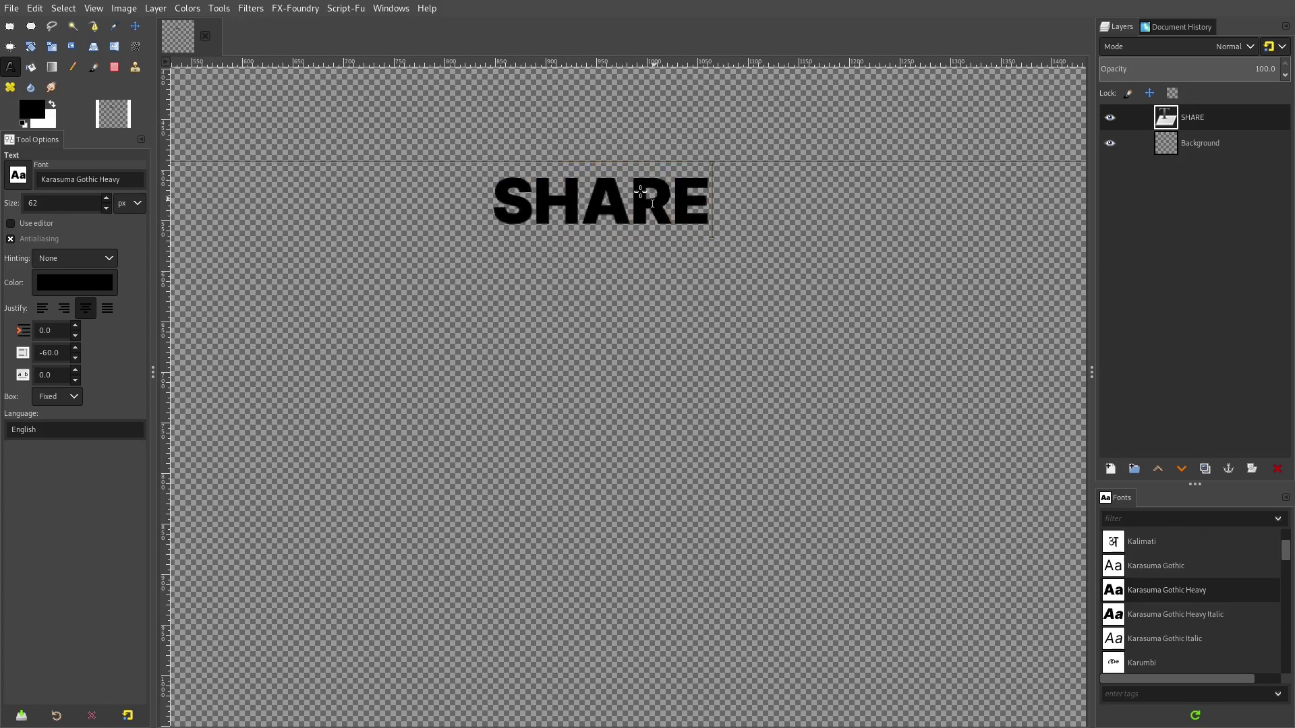
{"action": "scroll", "coordinate": [648, 199], "scroll_direction": "up", "scroll_amount": 1}
{"action": "left_click_drag", "start_coordinate": [788, 210], "coordinate": [529, 198]}
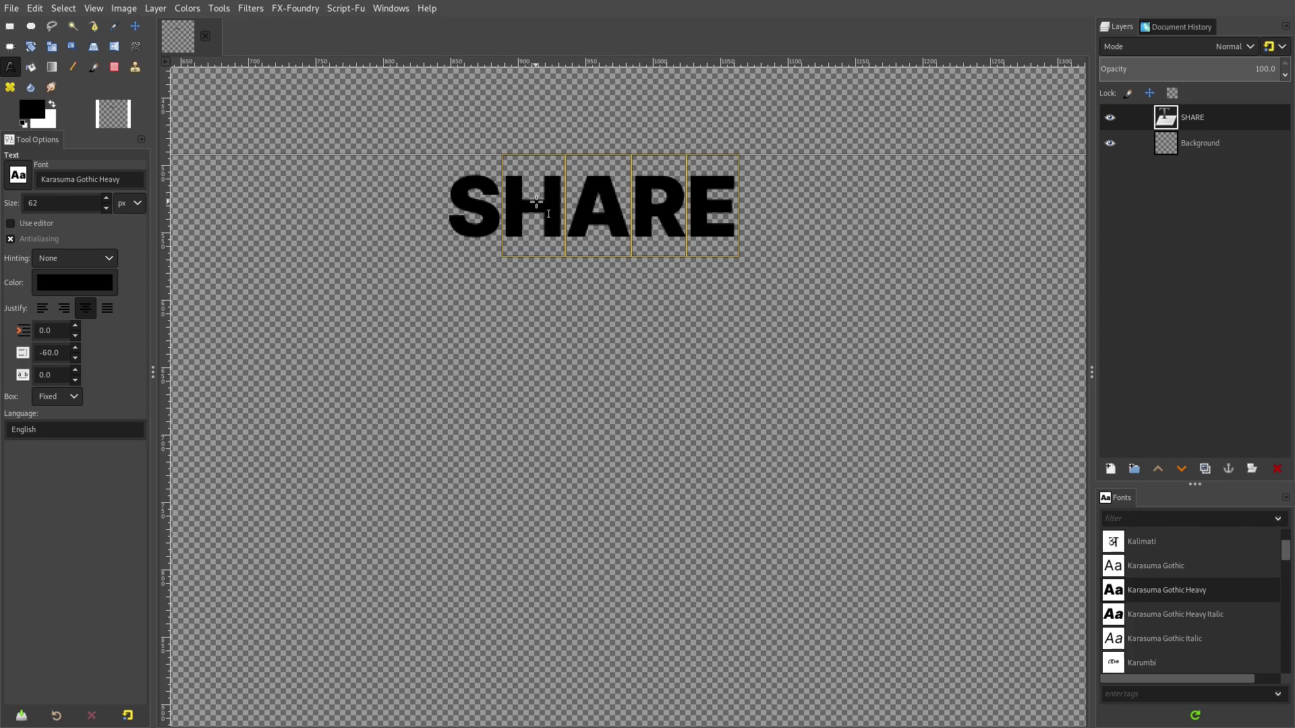
{"action": "type", "text": "hare"}
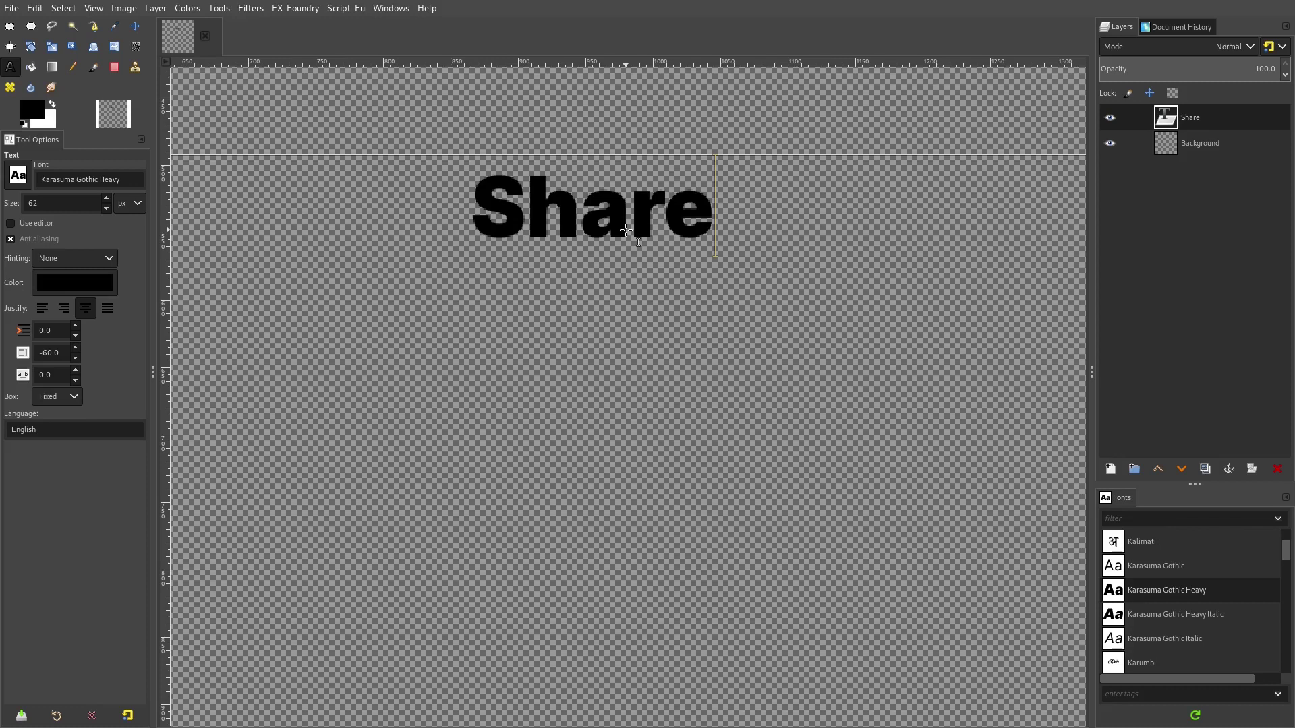
- Replace the letters after the S with capitals and add a closing period, making the text "SHARE."
{"action": "left_click_drag", "start_coordinate": [720, 210], "coordinate": [548, 214]}
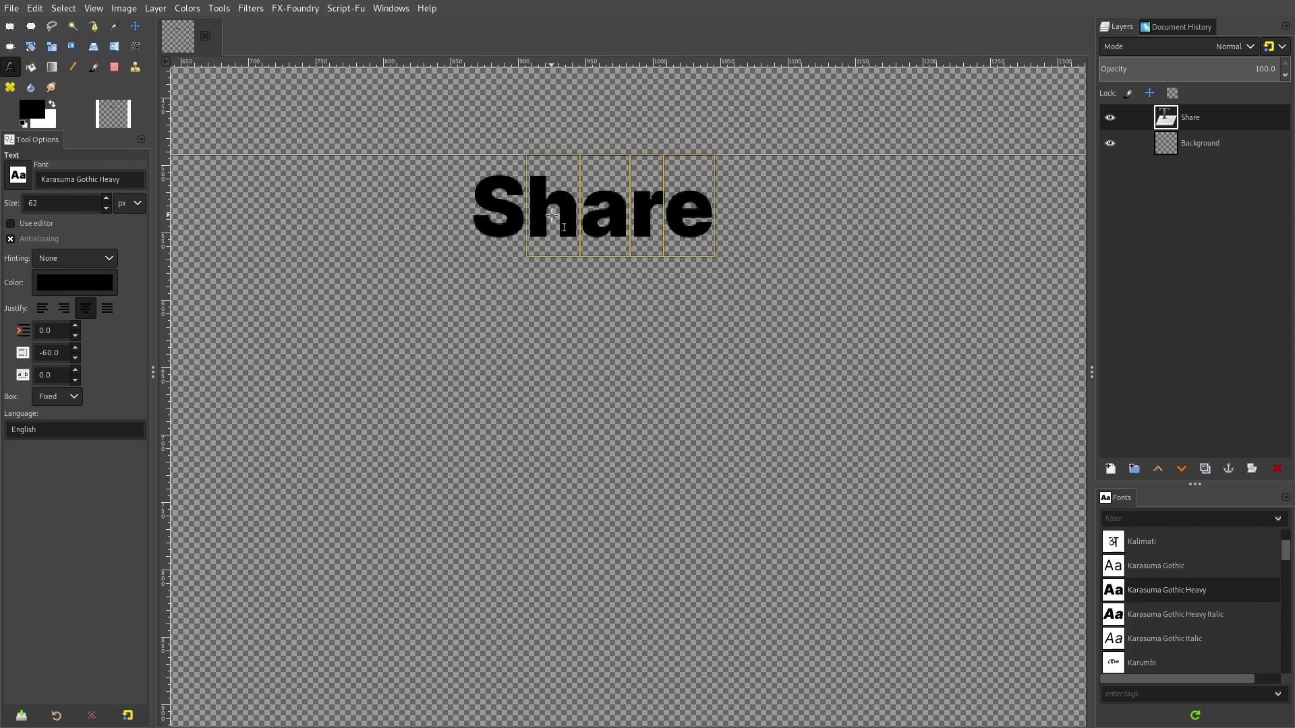
{"action": "type", "text": "HARE"}
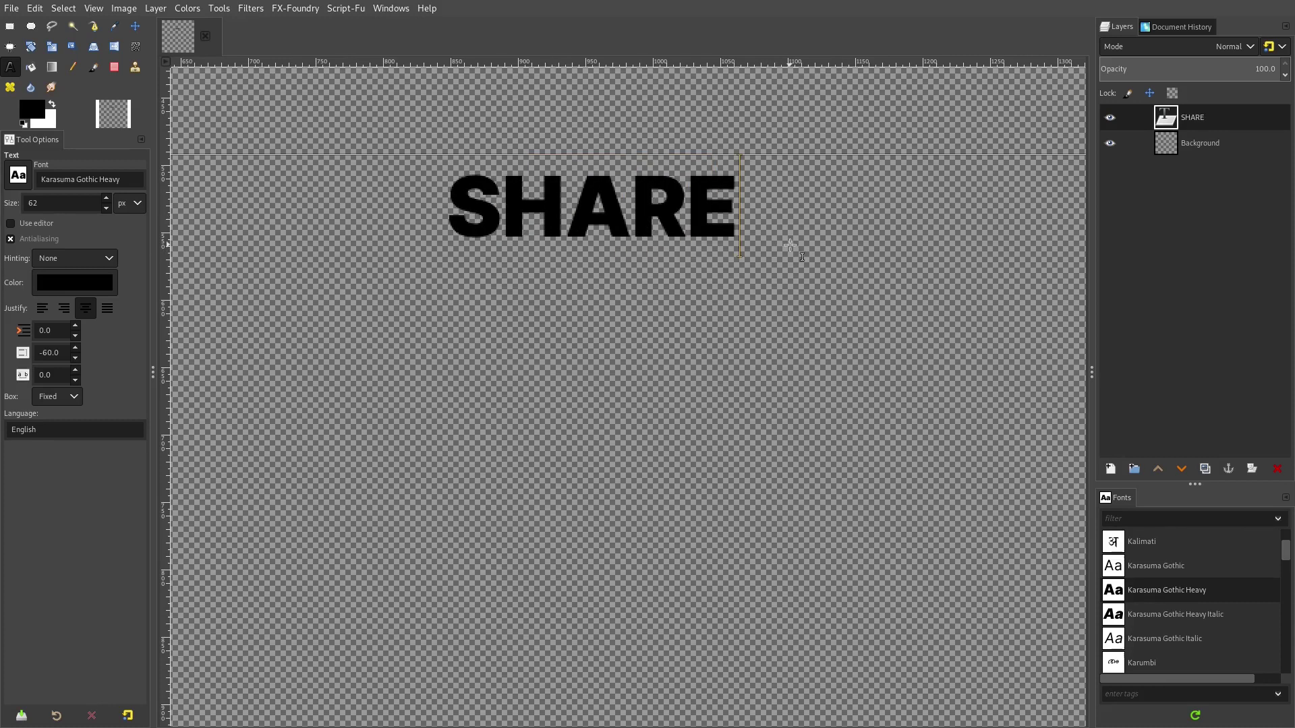
{"action": "scroll", "coordinate": [698, 178], "scroll_direction": "up", "scroll_amount": 1, "text": "ctrl"}
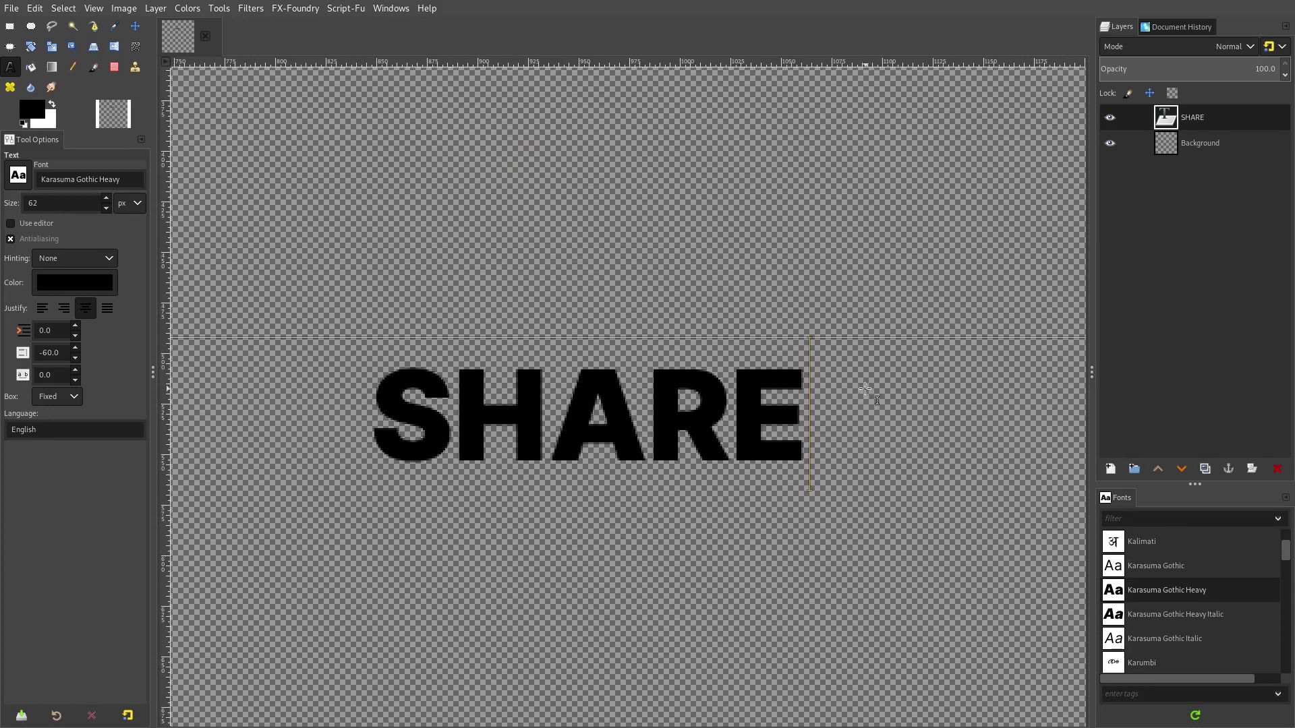
{"action": "type", "text": "."}
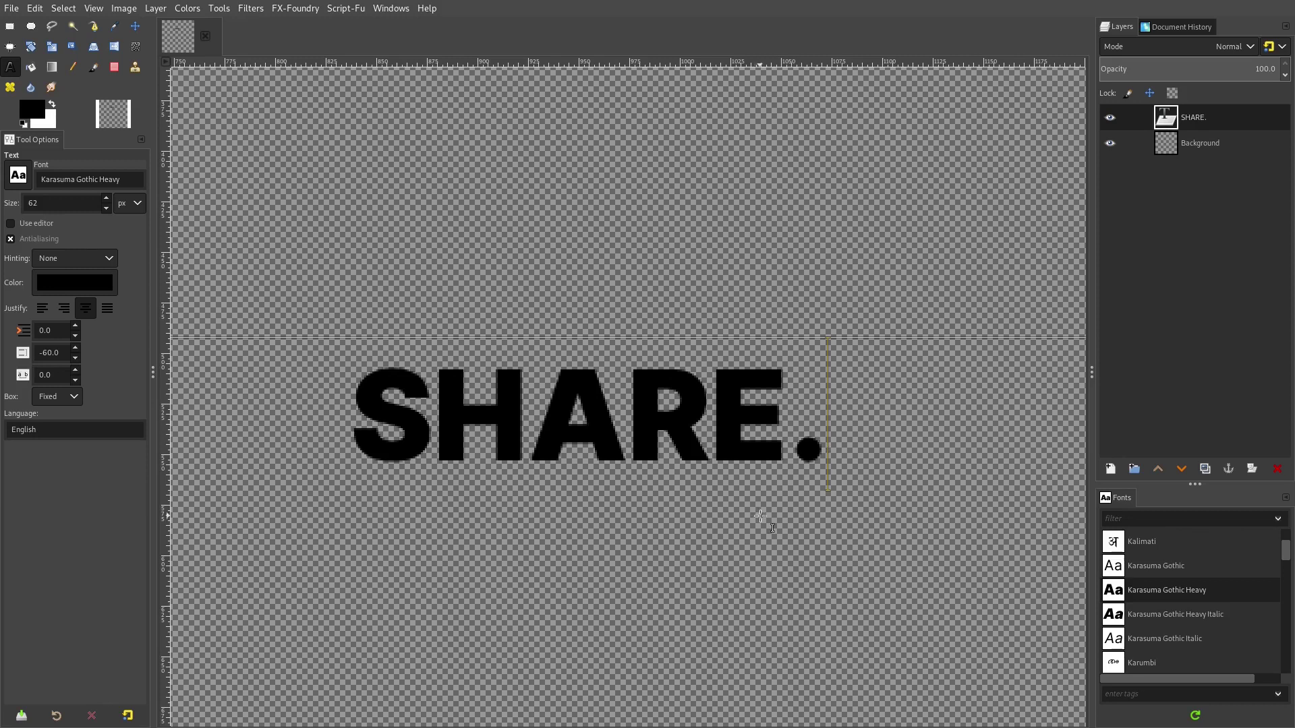
{"action": "scroll", "coordinate": [760, 512], "scroll_direction": "down", "scroll_amount": 2}
{"action": "scroll", "coordinate": [756, 495], "scroll_direction": "down", "scroll_amount": 3}
{"action": "scroll", "coordinate": [756, 495], "scroll_direction": "up", "scroll_amount": 5}
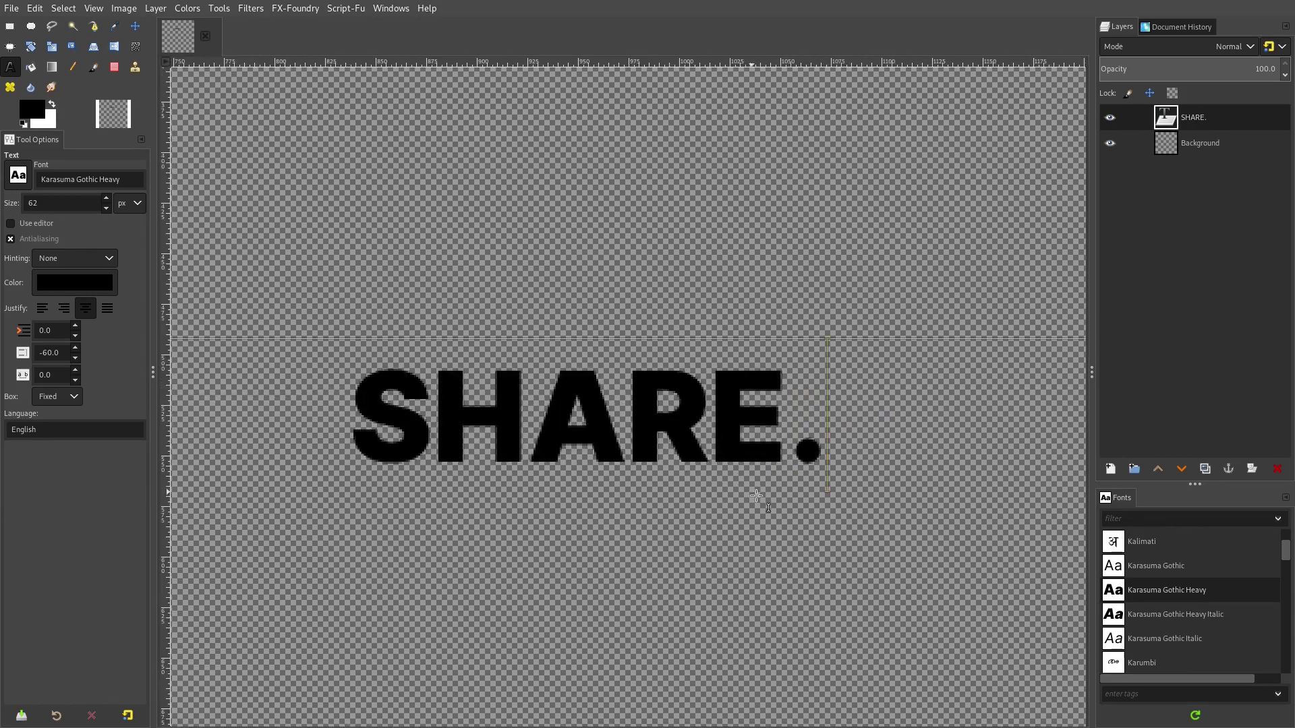
{"action": "key", "text": "BackSpace"}
{"action": "type", "text": "."}
{"action": "scroll", "coordinate": [759, 447], "scroll_direction": "down", "scroll_amount": 3}
{"action": "scroll", "coordinate": [779, 442], "scroll_direction": "down", "scroll_amount": 4}
{"action": "left_click_drag", "start_coordinate": [726, 412], "coordinate": [686, 412]}
{"action": "type", "text": "3"}
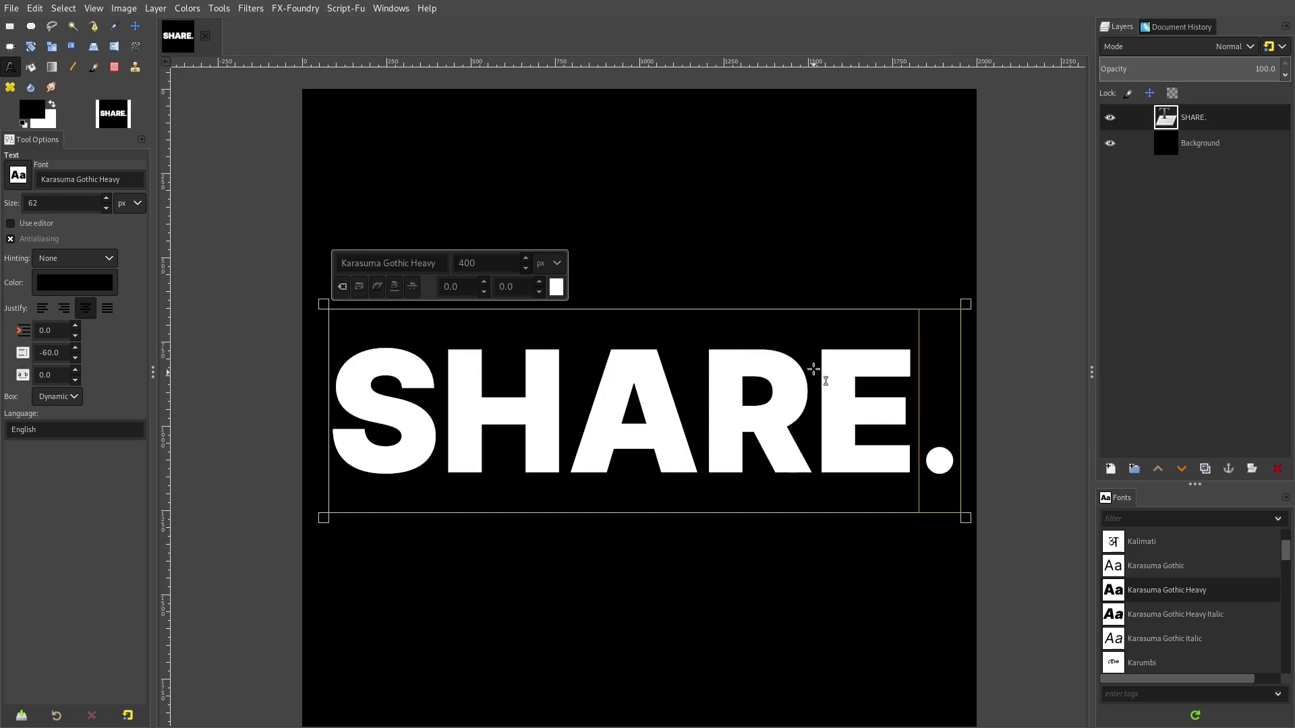
- Add a new transparent layer directly above the Background layer, beneath the text layer
{"action": "left_click", "coordinate": [1226, 143]}
{"action": "scroll", "coordinate": [620, 479], "scroll_direction": "up", "scroll_amount": 1}
{"action": "scroll", "coordinate": [620, 479], "scroll_direction": "down", "scroll_amount": 4}
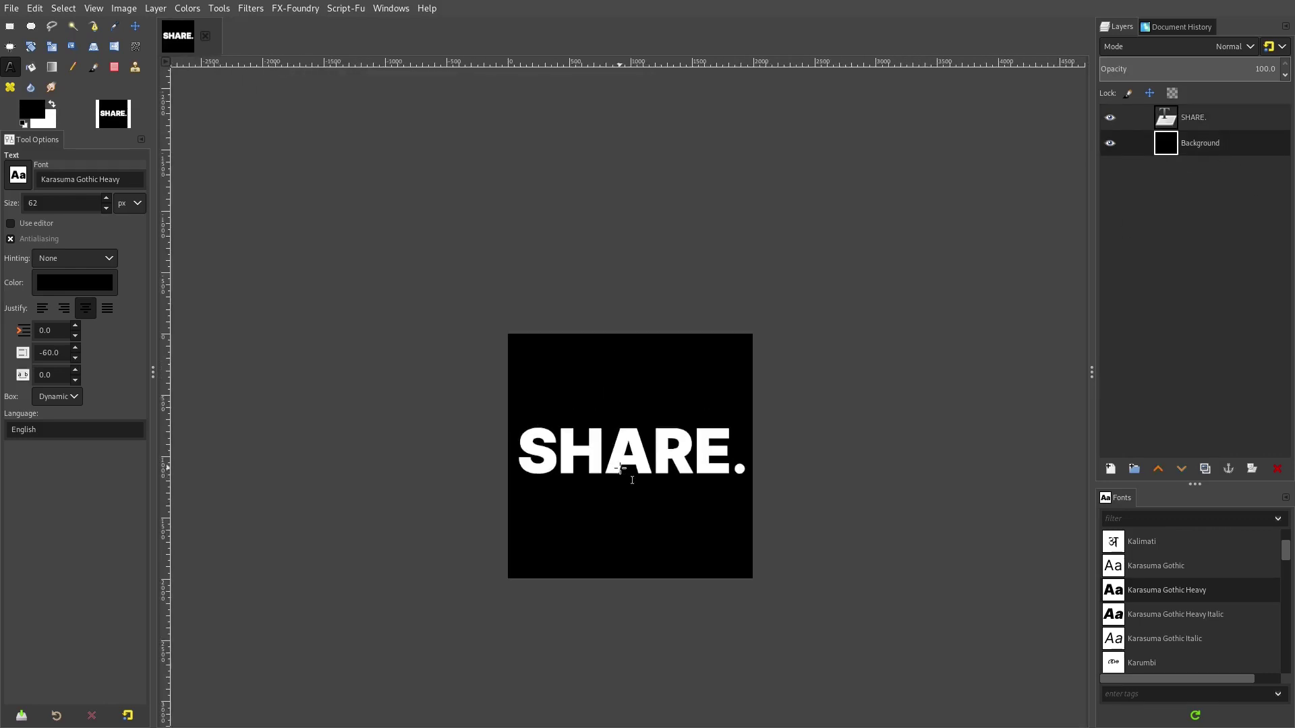
{"action": "scroll", "coordinate": [620, 471], "scroll_direction": "up", "scroll_amount": 3}
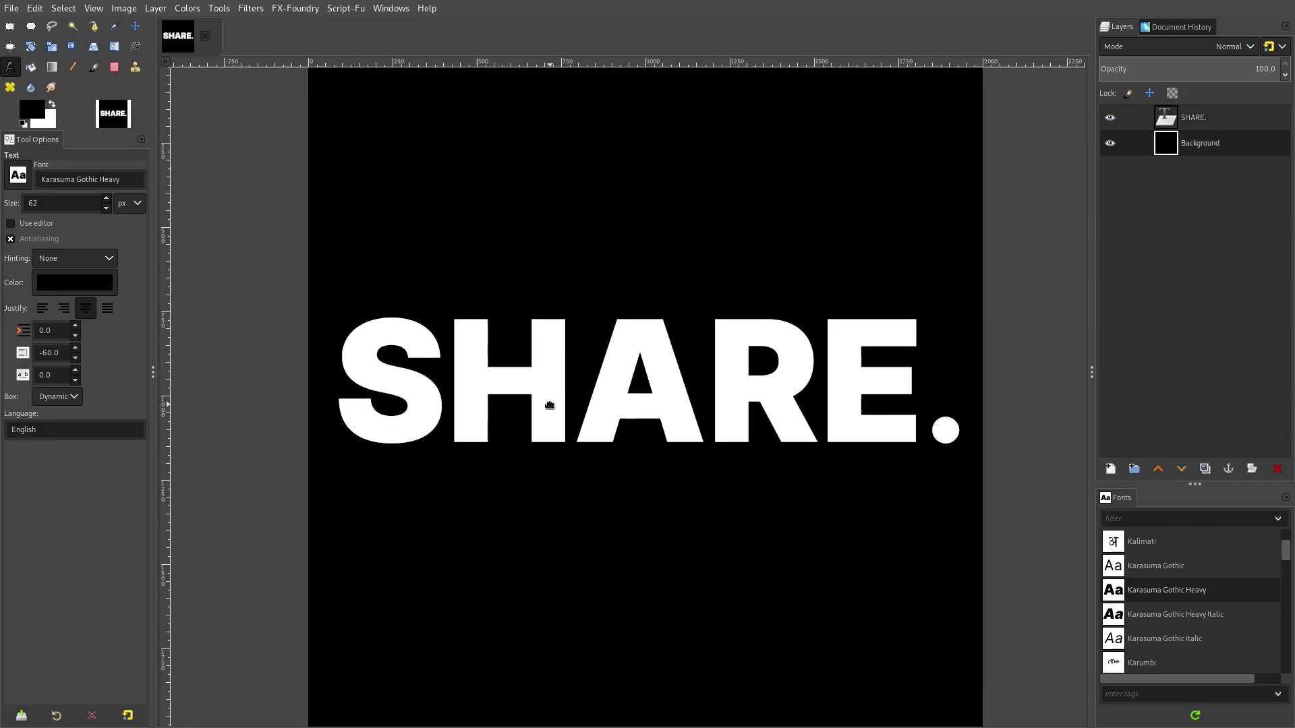
{"action": "scroll", "coordinate": [547, 404], "scroll_direction": "down", "scroll_amount": 1}
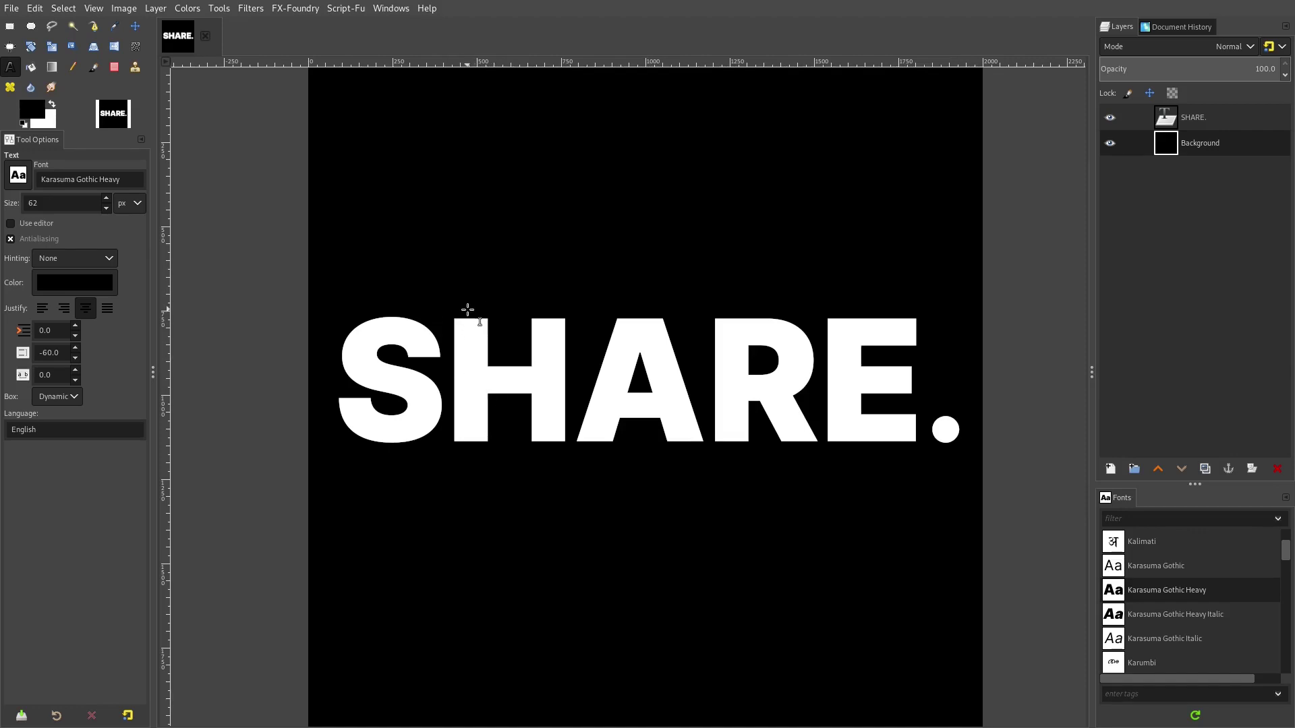
{"action": "scroll", "coordinate": [460, 309], "scroll_direction": "up", "scroll_amount": 8}
{"action": "scroll", "coordinate": [598, 351], "scroll_direction": "down", "scroll_amount": 5}
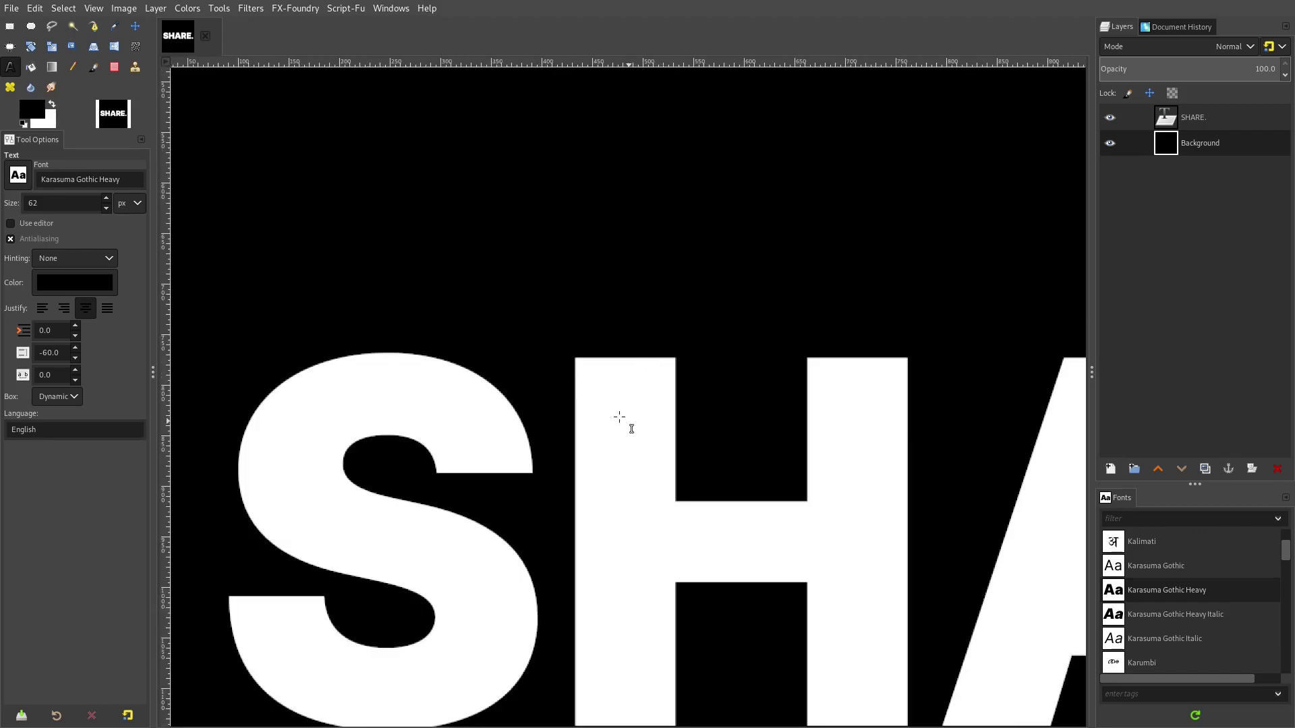
{"action": "scroll", "coordinate": [670, 351], "scroll_direction": "down", "scroll_amount": 2}
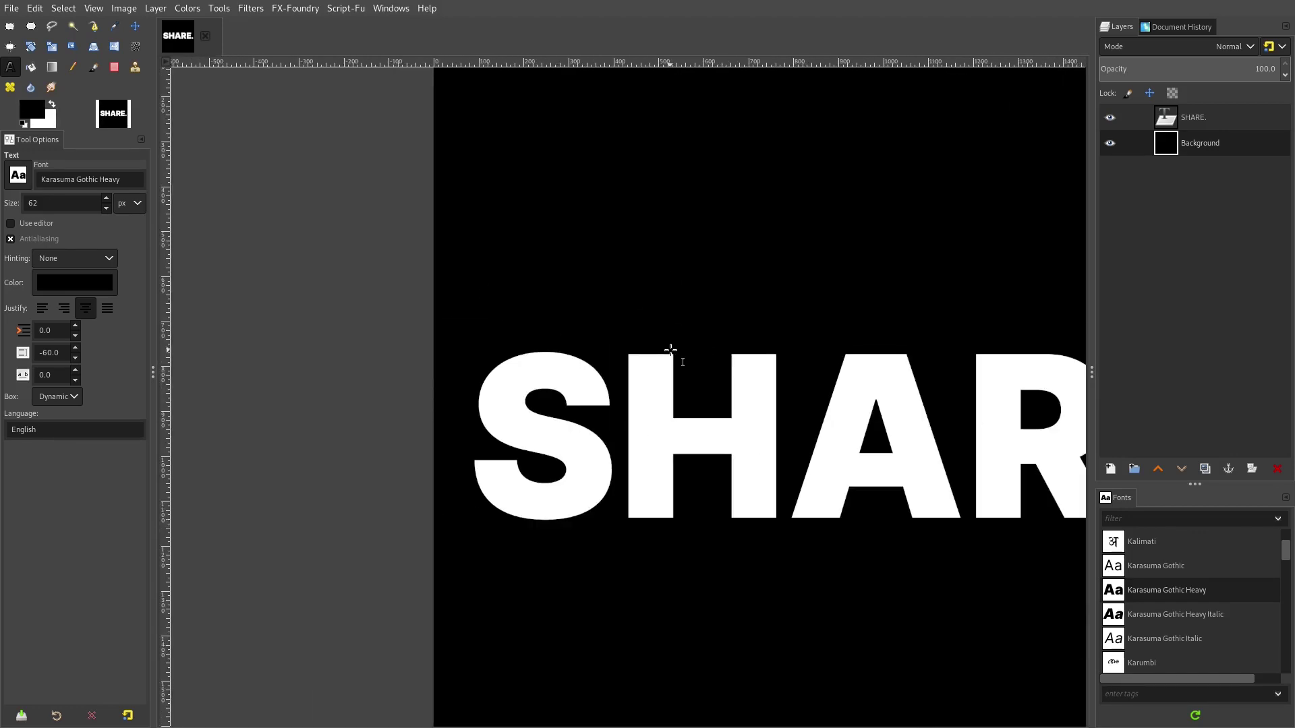
{"action": "scroll", "coordinate": [715, 398], "scroll_direction": "left", "scroll_amount": 3}
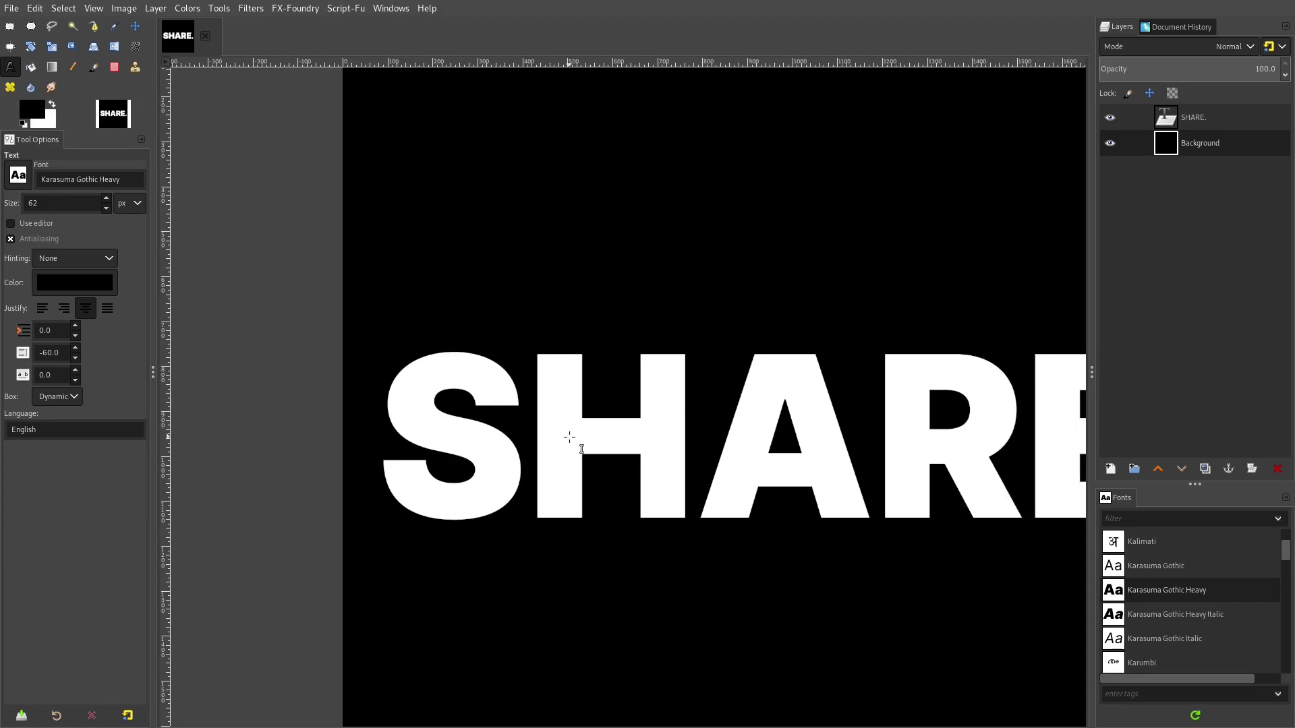
{"action": "left_click", "coordinate": [1112, 470]}
{"action": "left_click", "coordinate": [1237, 661]}
- Make a rectangular selection over the H's left stem, extending above it, with its left edge aligned to the stem at 433 px and a width of 100 px
{"action": "scroll", "coordinate": [566, 378], "scroll_direction": "up", "scroll_amount": 4}
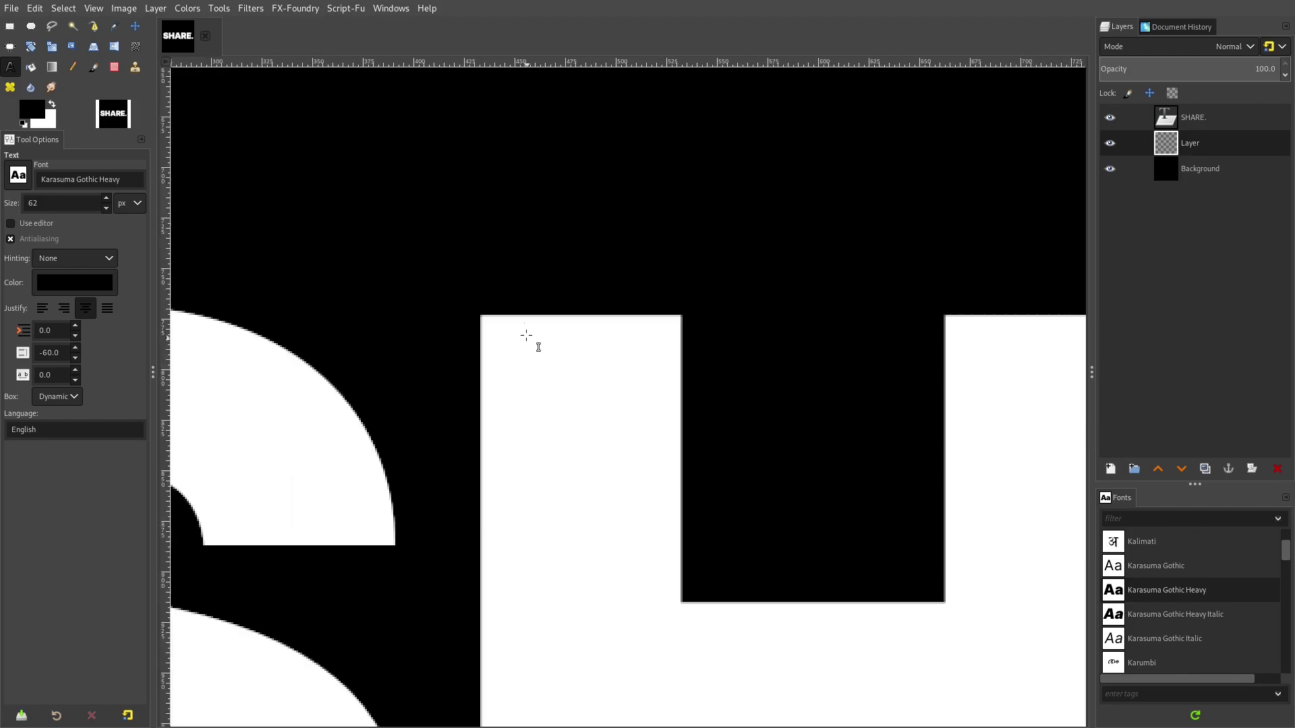
{"action": "key", "text": "r"}
{"action": "scroll", "coordinate": [559, 269], "scroll_direction": "down", "scroll_amount": 4}
{"action": "left_click_drag", "start_coordinate": [554, 147], "coordinate": [605, 407]}
{"action": "scroll", "coordinate": [487, 390], "scroll_direction": "up", "scroll_amount": 7}
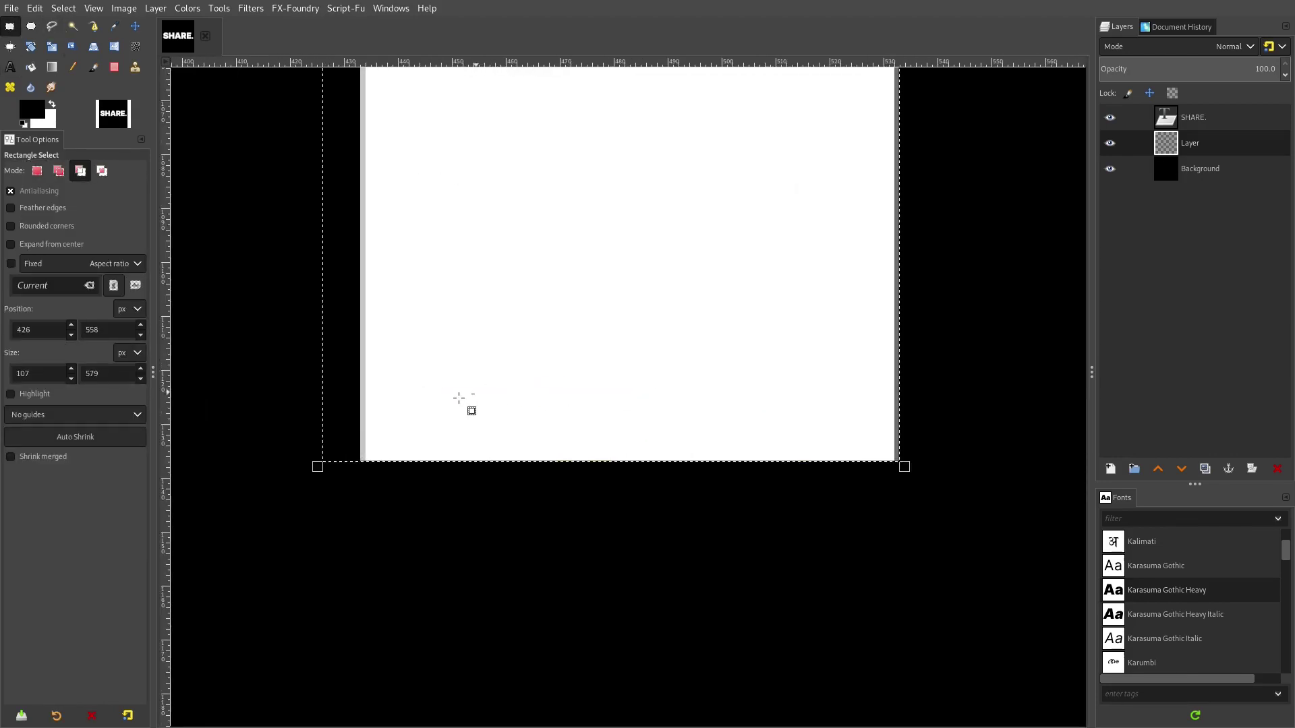
{"action": "left_click_drag", "start_coordinate": [332, 443], "coordinate": [370, 440]}
{"action": "scroll", "coordinate": [370, 440], "scroll_direction": "up", "scroll_amount": 3}
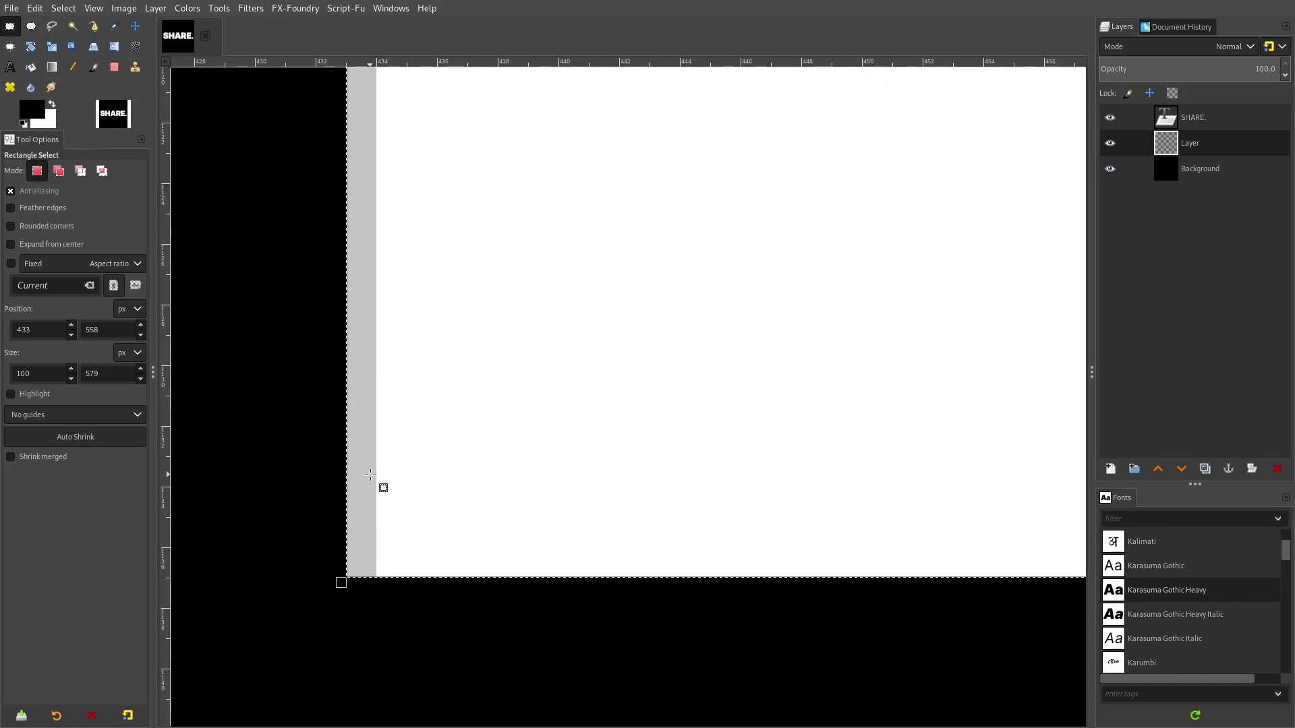
{"action": "scroll", "coordinate": [378, 347], "scroll_direction": "down", "scroll_amount": 6}
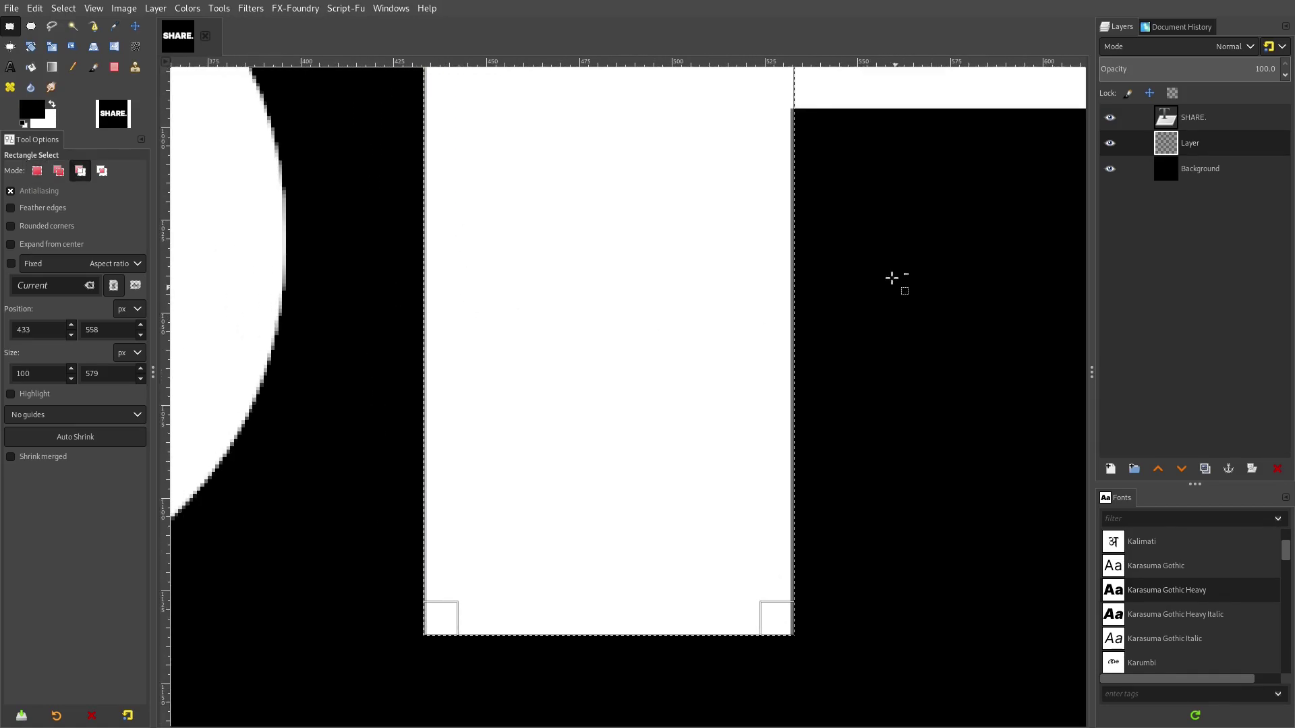
- Lower the selection's top edge to 664 px, giving a height of 473 px that still rises above the H
{"action": "scroll", "coordinate": [892, 278], "scroll_direction": "up", "scroll_amount": 10}
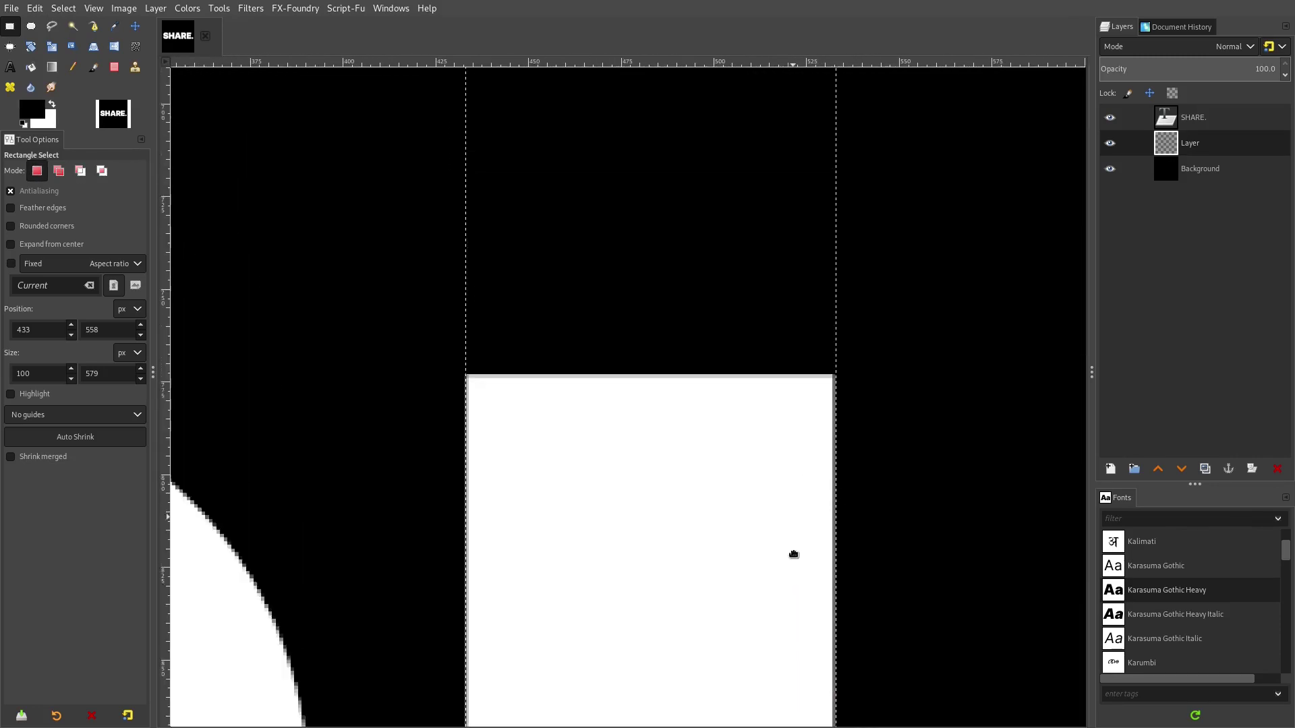
{"action": "scroll", "coordinate": [654, 294], "scroll_direction": "down", "scroll_amount": 5}
{"action": "left_click_drag", "start_coordinate": [658, 192], "coordinate": [660, 264]}
{"action": "scroll", "coordinate": [636, 307], "scroll_direction": "right", "scroll_amount": 5}
{"action": "scroll", "coordinate": [637, 307], "scroll_direction": "down", "scroll_amount": 1}
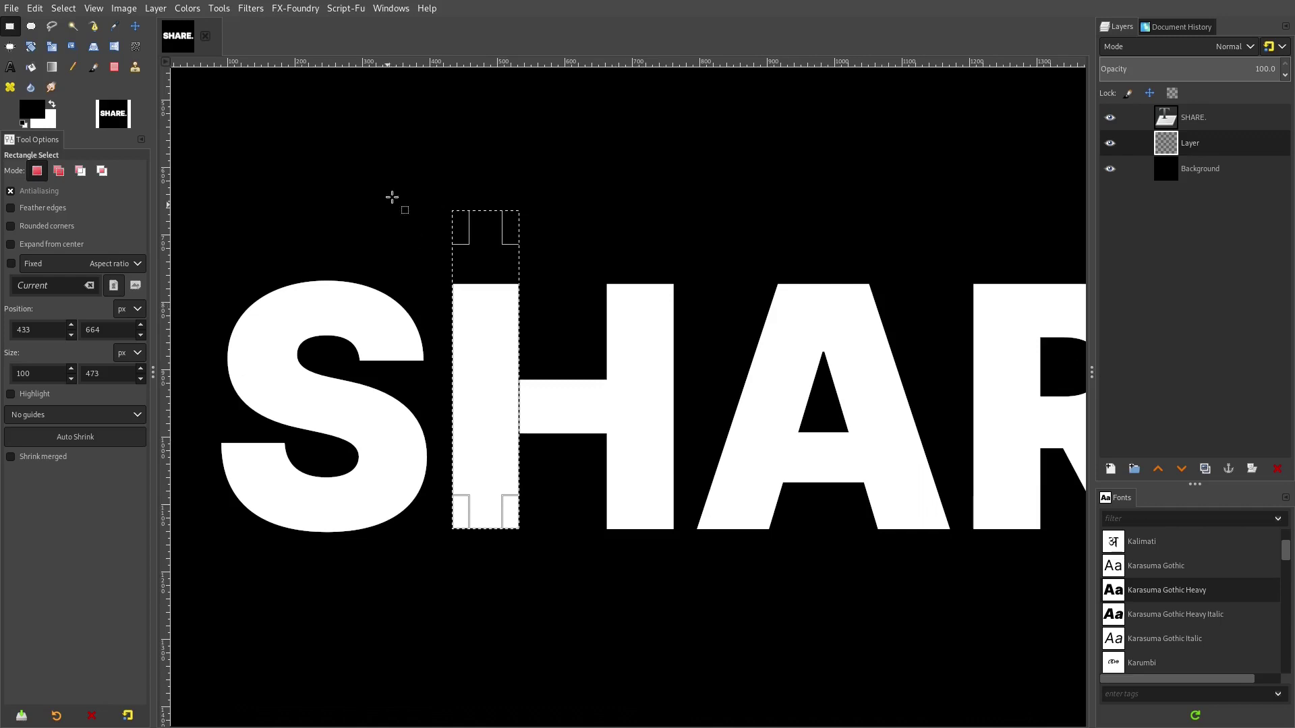
- Bucket-fill the selection with white on the new layer to lengthen the H's left stem, and clear the selection
{"action": "left_click", "coordinate": [30, 67]}
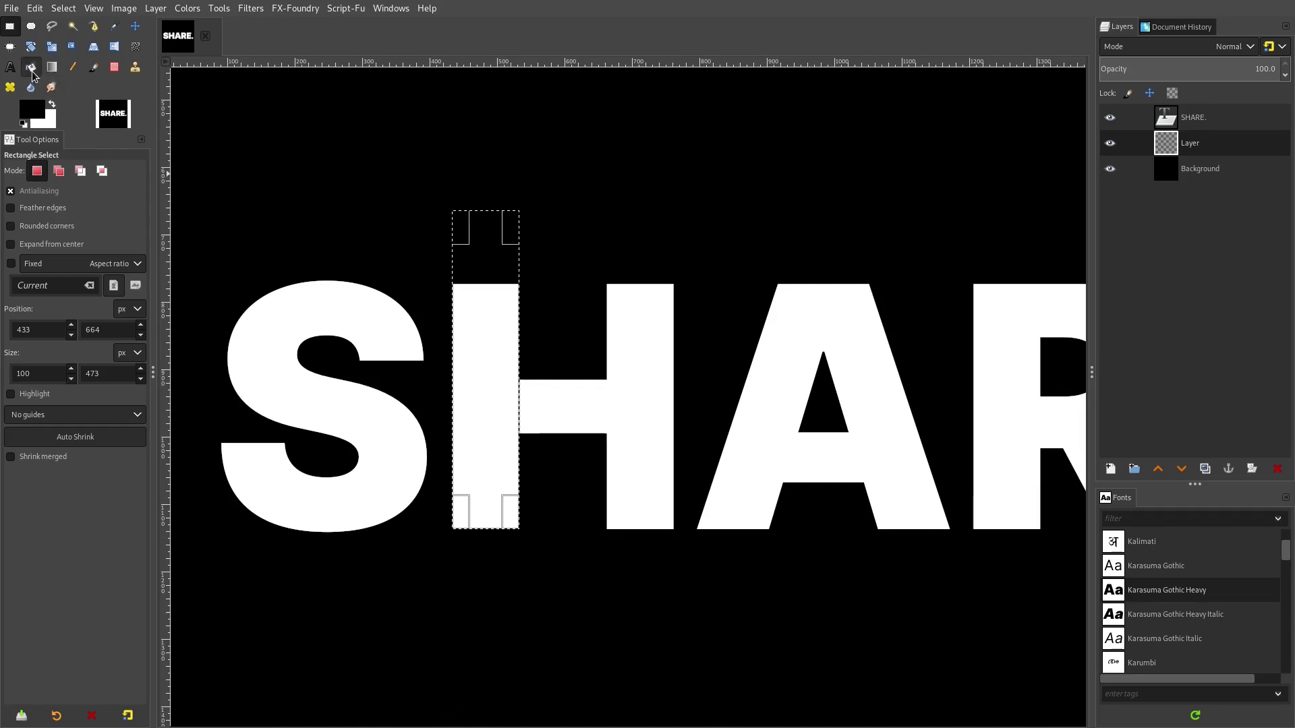
{"action": "left_click", "coordinate": [51, 104]}
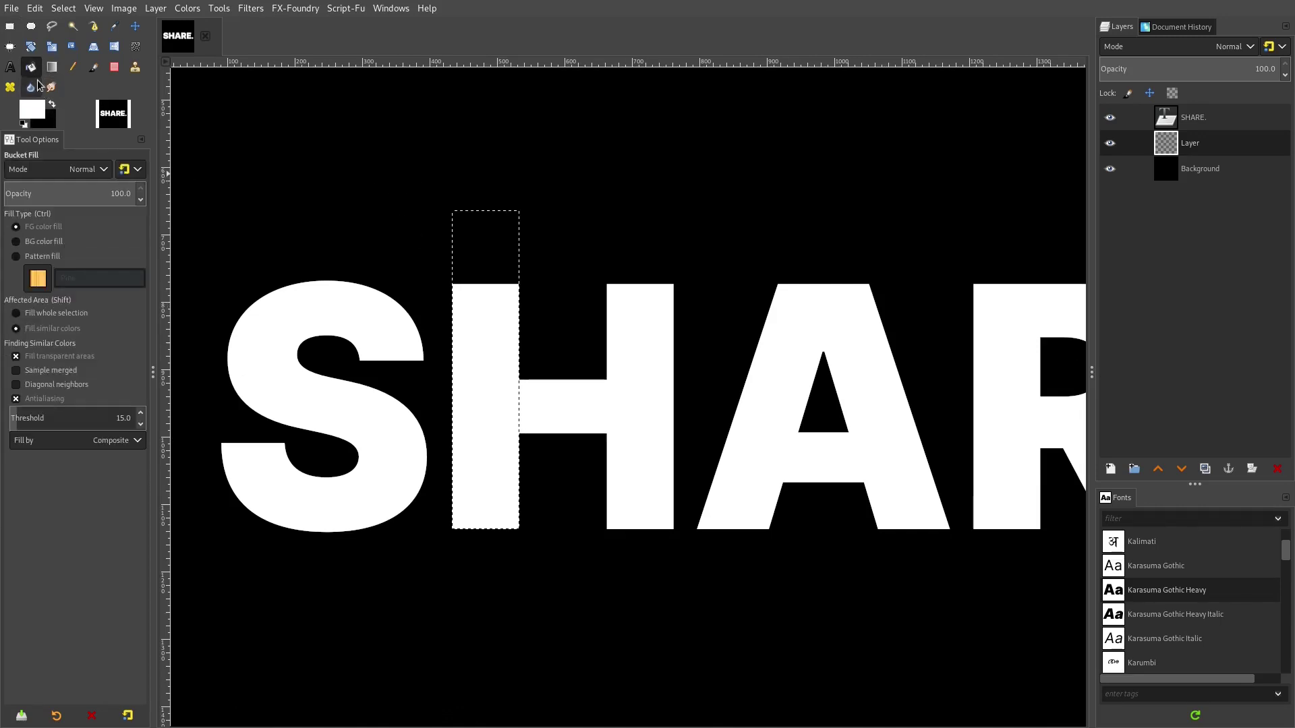
{"action": "left_click", "coordinate": [492, 420]}
{"action": "left_click", "coordinate": [64, 8]}
{"action": "left_click", "coordinate": [81, 44]}
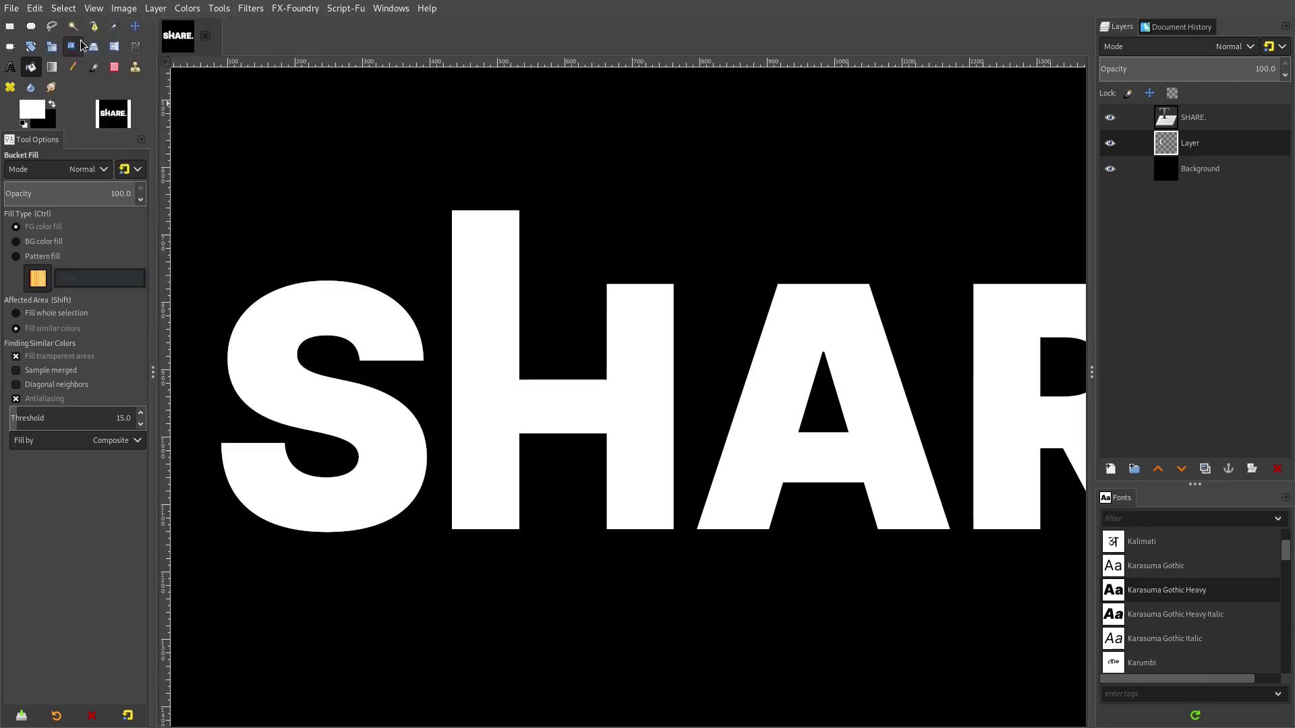
{"action": "scroll", "coordinate": [578, 300], "scroll_direction": "down", "scroll_amount": 4, "text": "ctrl"}
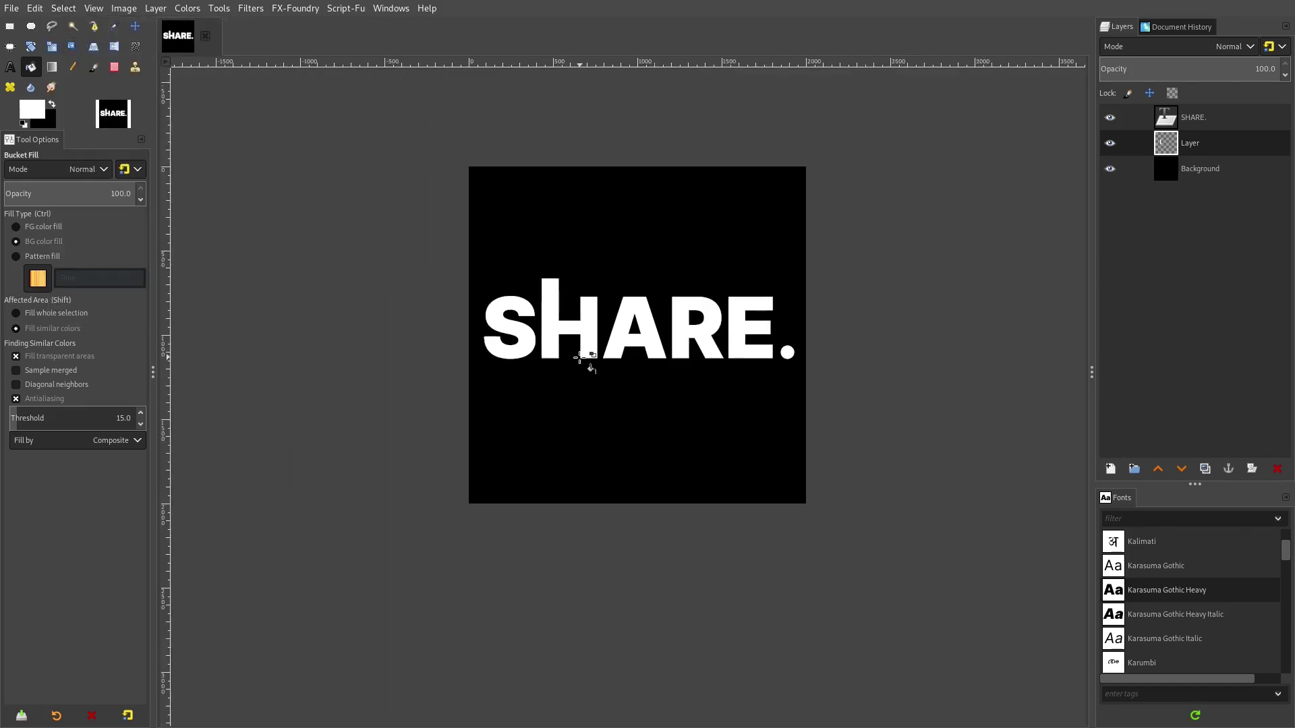
{"action": "scroll", "coordinate": [578, 254], "scroll_direction": "up", "scroll_amount": 2, "text": "ctrl"}
{"action": "scroll", "coordinate": [578, 254], "scroll_direction": "up", "scroll_amount": 2, "text": "ctrl"}
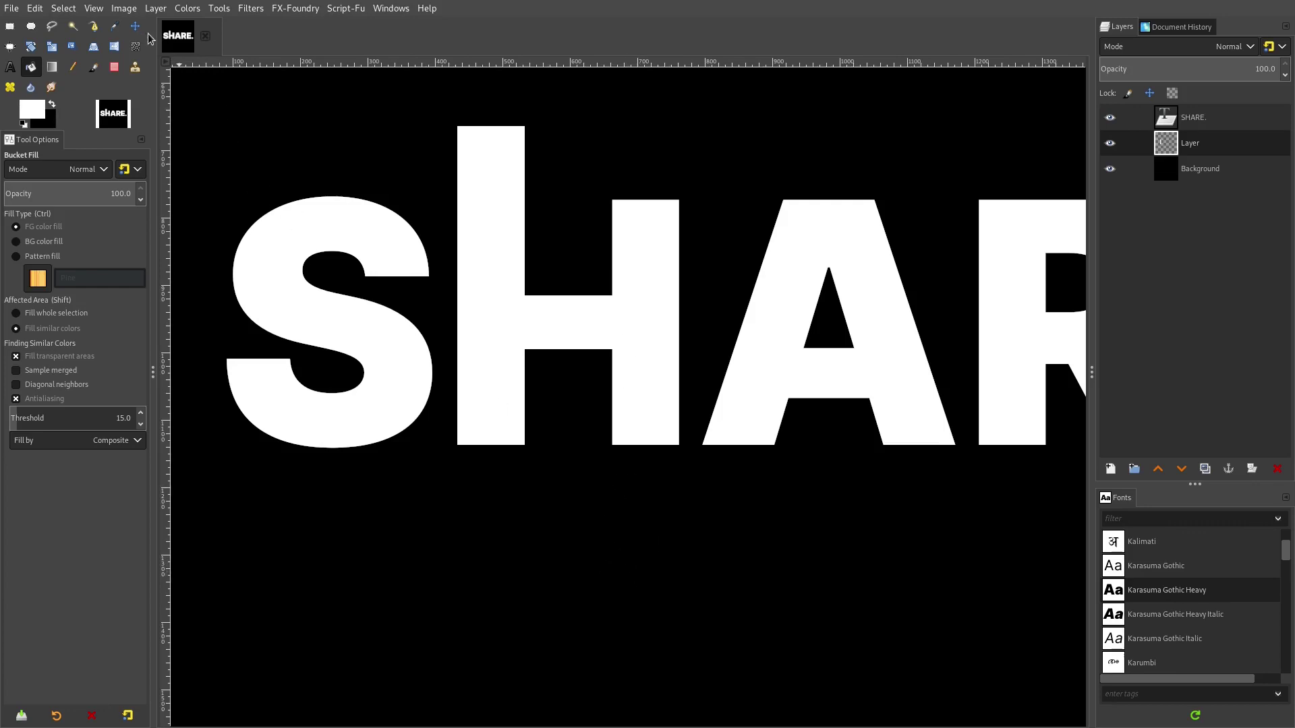
- Duplicate the white stem layer and move the copy over the H's right stem so that it extends below the letter
{"action": "left_click", "coordinate": [135, 26]}
{"action": "right_click", "coordinate": [1163, 142]}
{"action": "left_click", "coordinate": [1092, 291]}
{"action": "left_click_drag", "start_coordinate": [515, 196], "coordinate": [657, 432]}
{"action": "left_click", "coordinate": [155, 8]}
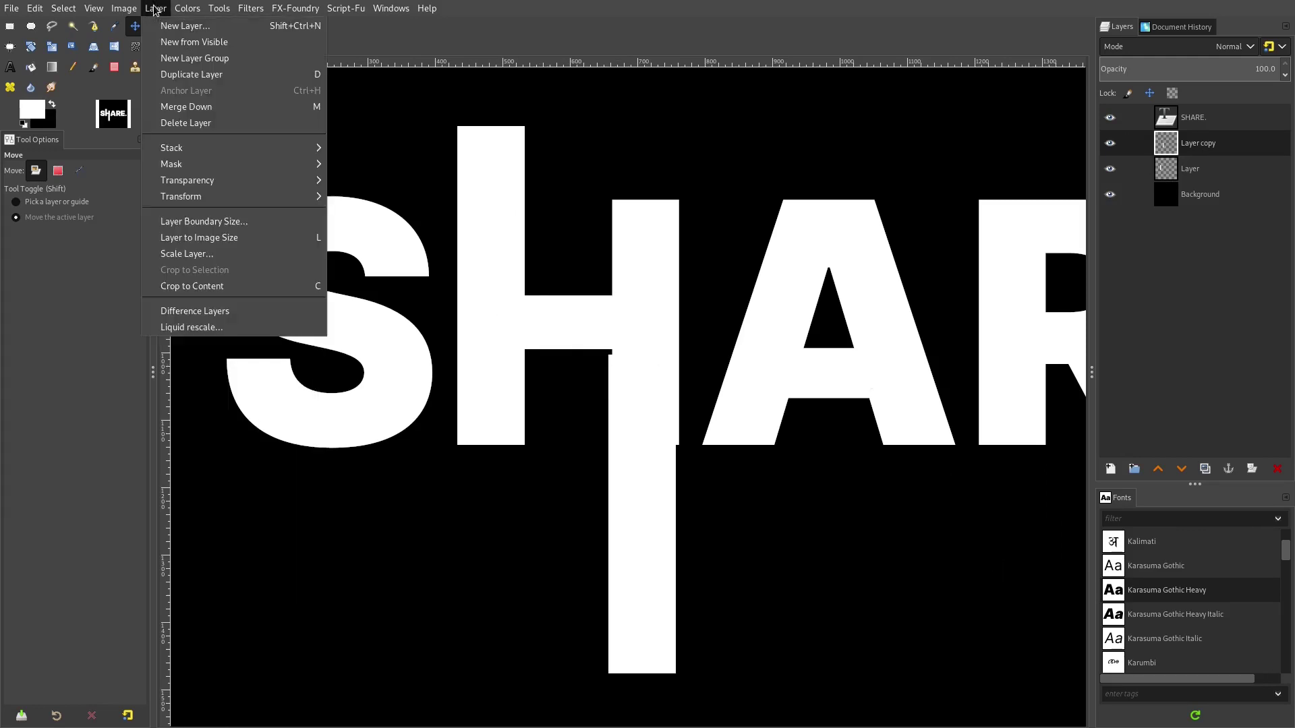
{"action": "left_click", "coordinate": [263, 288]}
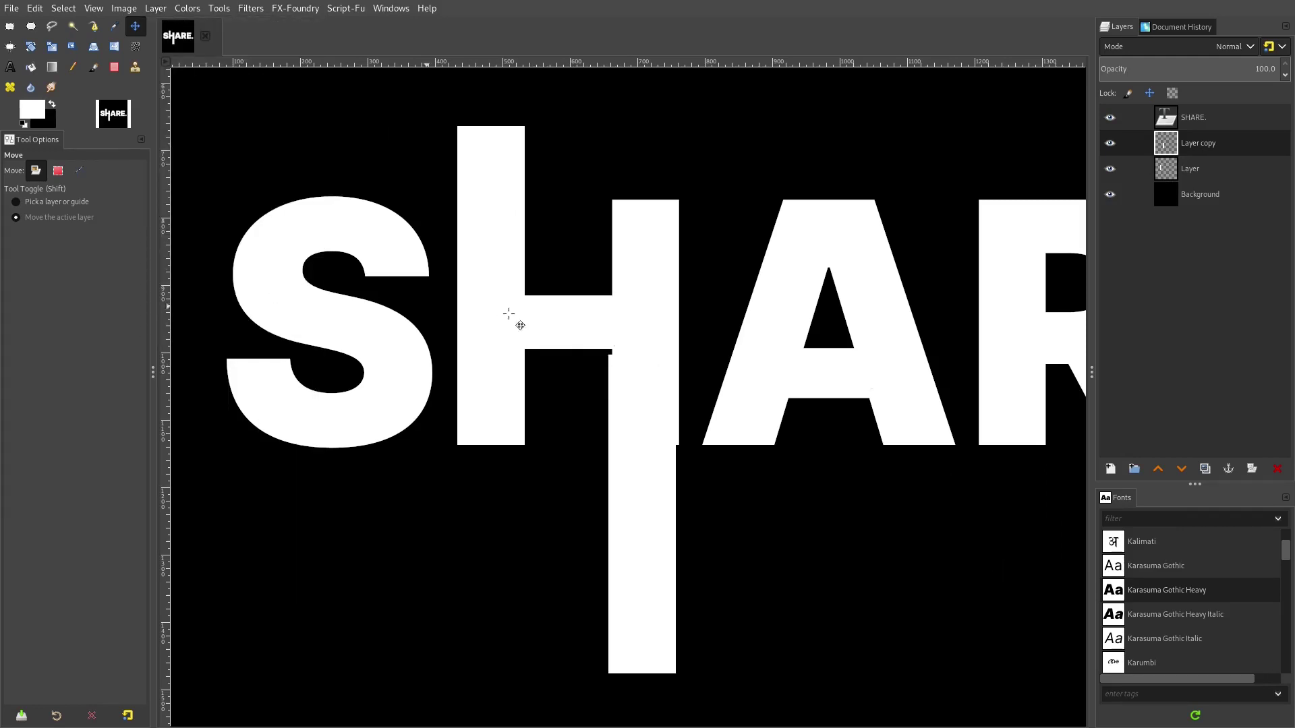
- Align the copied stem's side edges flush with the H's right stem, keeping its top at or below the letter's top
{"action": "left_click", "coordinate": [731, 414]}
{"action": "scroll", "coordinate": [639, 384], "scroll_direction": "up", "scroll_amount": 3}
{"action": "left_click_drag", "start_coordinate": [639, 385], "coordinate": [739, 342]}
{"action": "scroll", "coordinate": [637, 222], "scroll_direction": "up", "scroll_amount": 5}
{"action": "scroll", "coordinate": [715, 312], "scroll_direction": "up", "scroll_amount": 5}
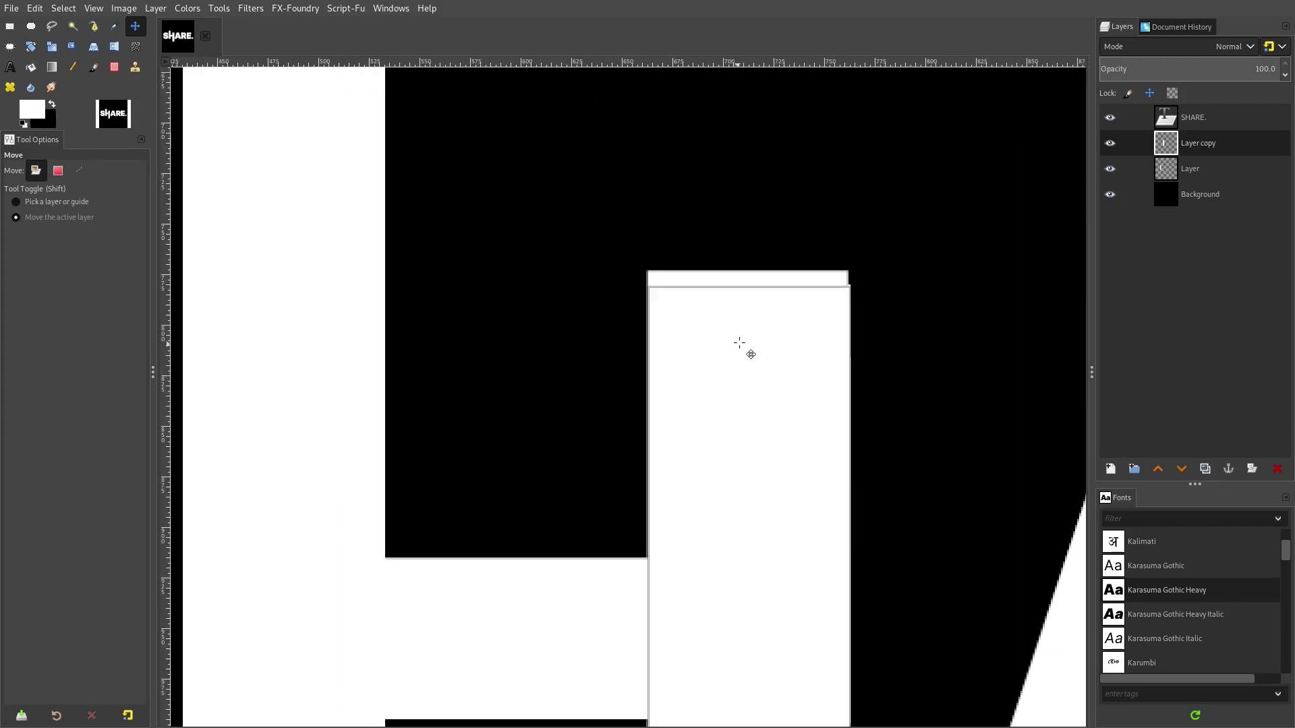
{"action": "scroll", "coordinate": [830, 289], "scroll_direction": "up", "scroll_amount": 4}
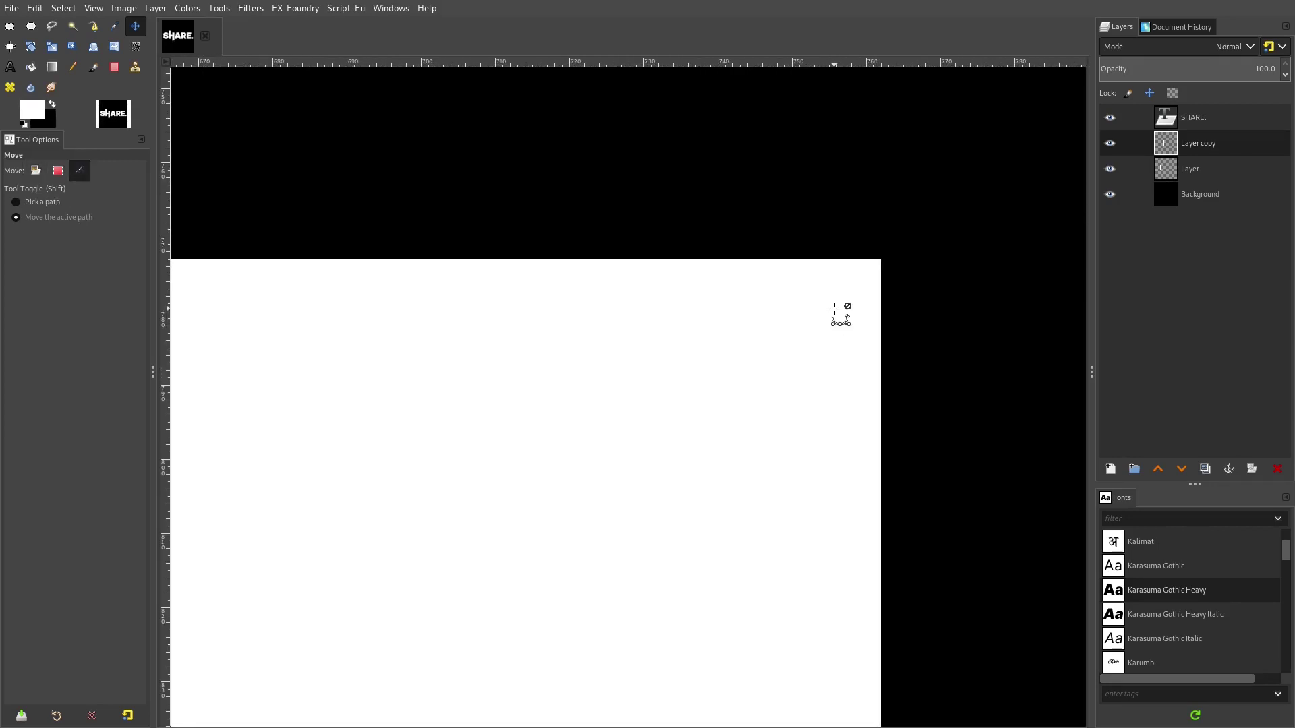
- Compare the wordmark with and without the two stem extensions by hiding their layers and showing them again
{"action": "scroll", "coordinate": [835, 309], "scroll_direction": "down", "scroll_amount": 8}
{"action": "scroll", "coordinate": [839, 413], "scroll_direction": "up", "scroll_amount": 3}
{"action": "scroll", "coordinate": [888, 456], "scroll_direction": "down", "scroll_amount": 4}
{"action": "scroll", "coordinate": [650, 434], "scroll_direction": "down", "scroll_amount": 2}
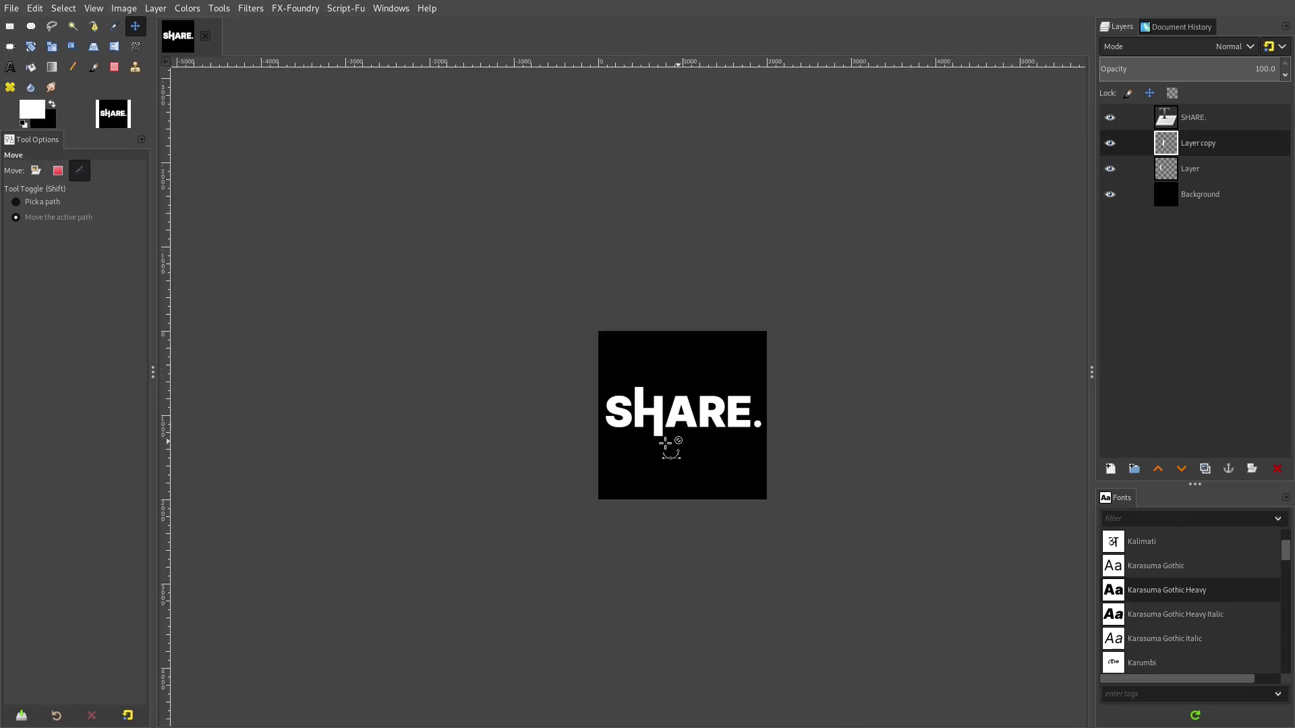
{"action": "scroll", "coordinate": [665, 443], "scroll_direction": "up", "scroll_amount": 3}
{"action": "scroll", "coordinate": [701, 484], "scroll_direction": "up", "scroll_amount": 1}
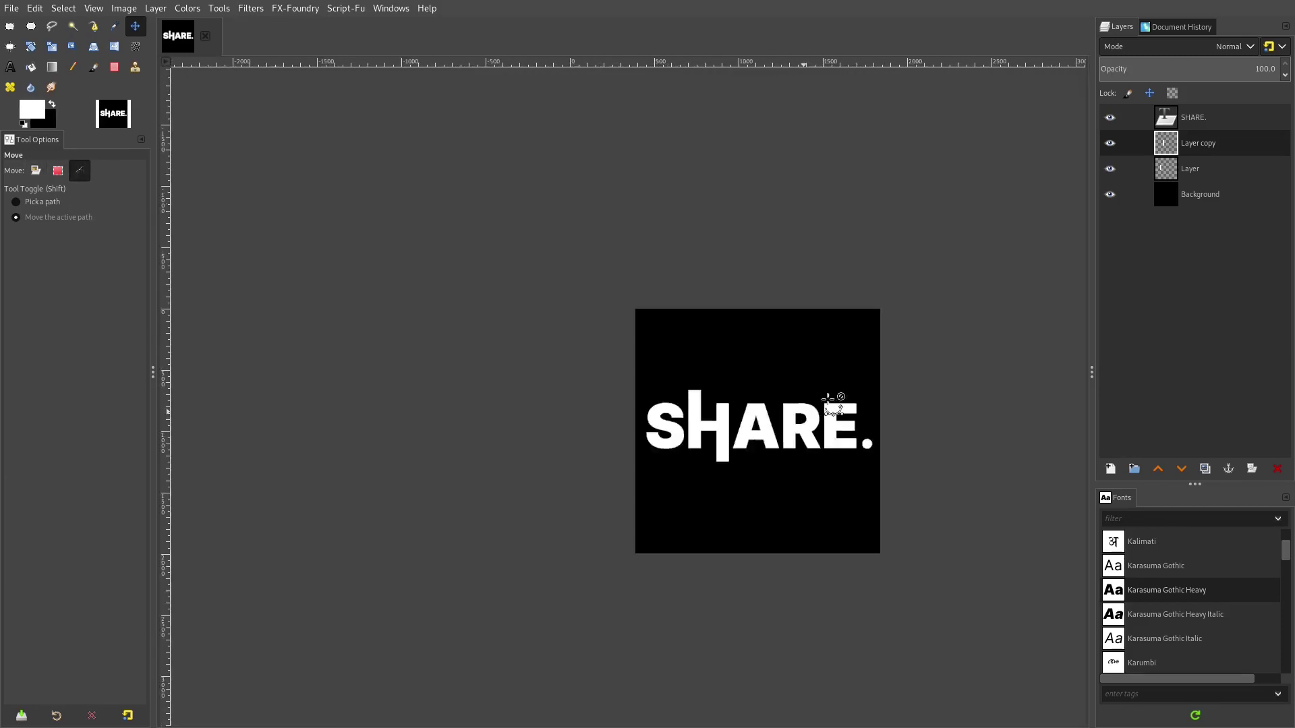
{"action": "scroll", "coordinate": [801, 405], "scroll_direction": "down", "scroll_amount": 4}
{"action": "left_click", "coordinate": [1110, 143]}
{"action": "left_click", "coordinate": [1109, 169]}
{"action": "scroll", "coordinate": [958, 421], "scroll_direction": "down", "scroll_amount": 2}
{"action": "scroll", "coordinate": [957, 422], "scroll_direction": "right", "scroll_amount": 2}
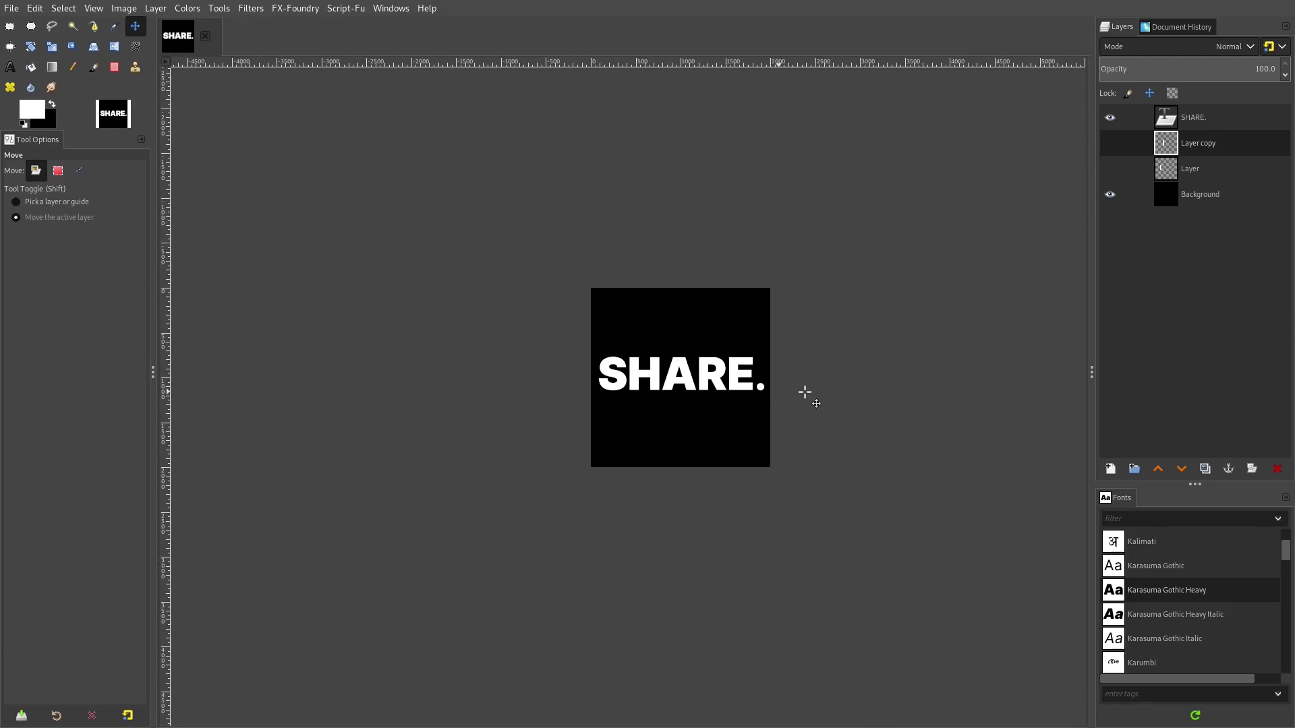
{"action": "left_click", "coordinate": [1109, 143]}
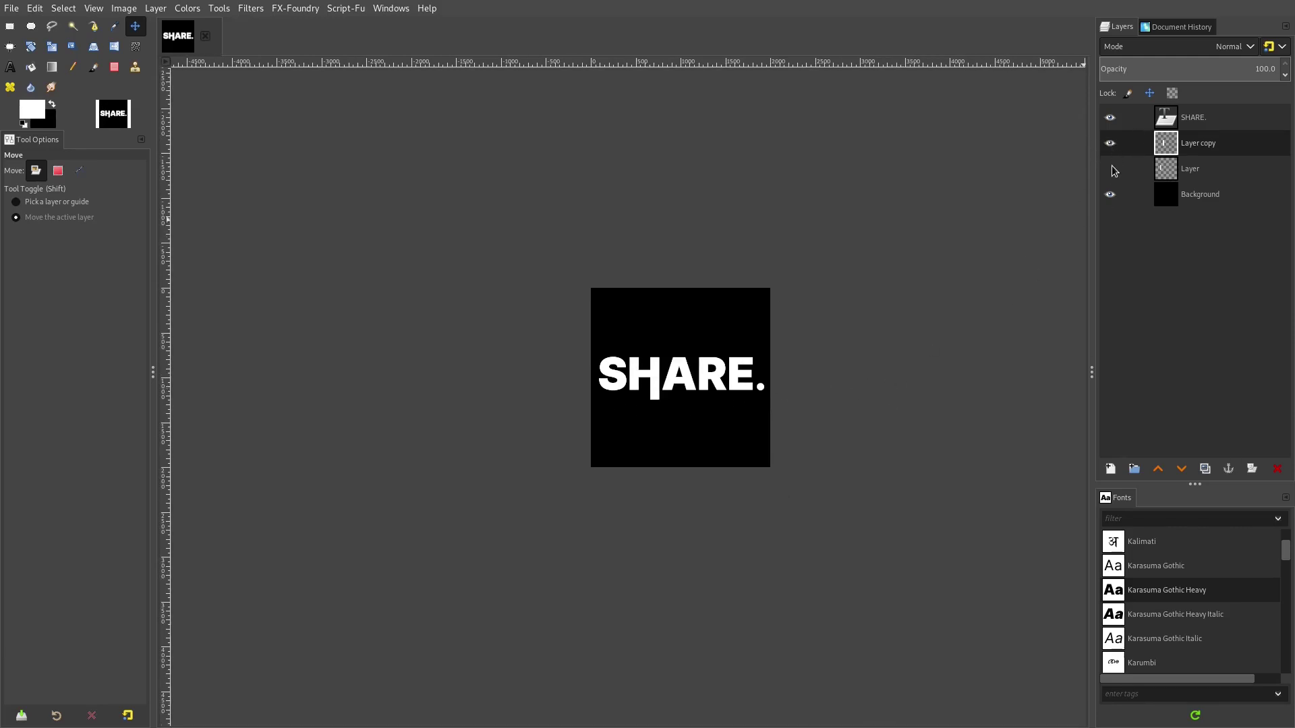
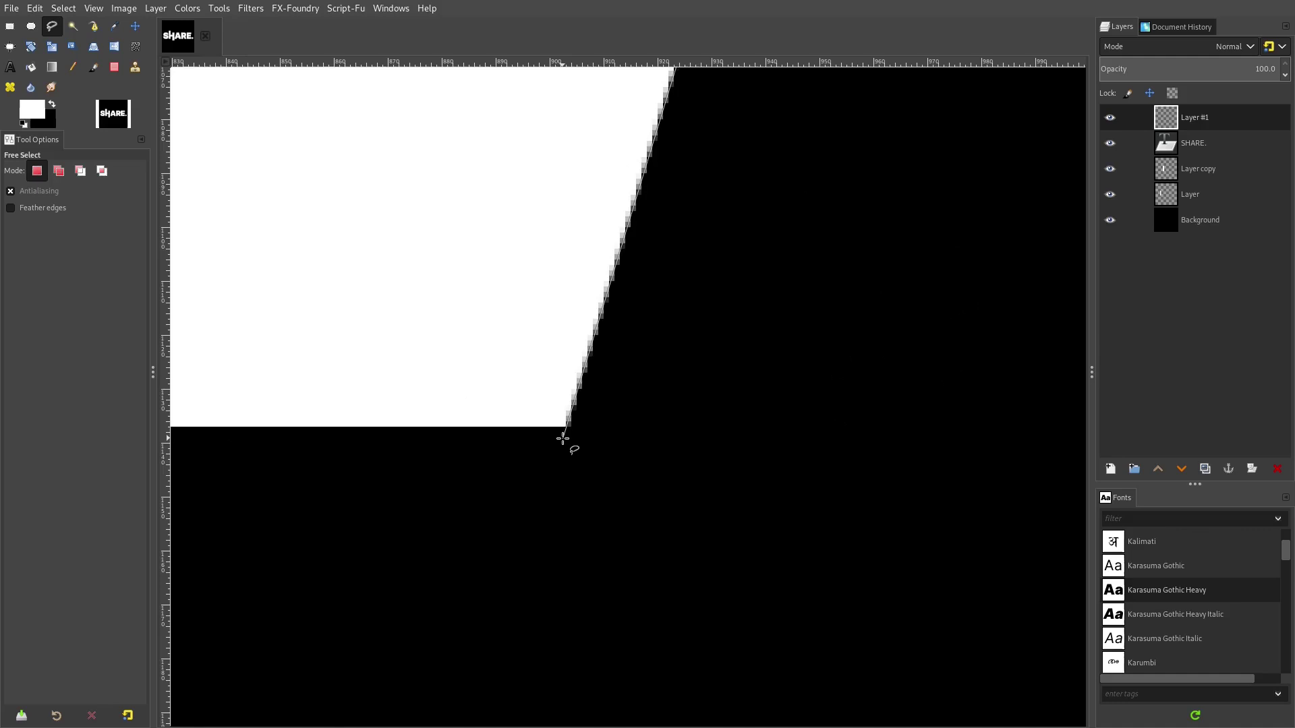
- Trace a free selection on Layer #1 along the A's inner left edge down to the lower-left corner of its crossbar
{"action": "scroll", "coordinate": [616, 432], "scroll_direction": "down", "scroll_amount": 5}
{"action": "scroll", "coordinate": [686, 420], "scroll_direction": "up", "scroll_amount": 2}
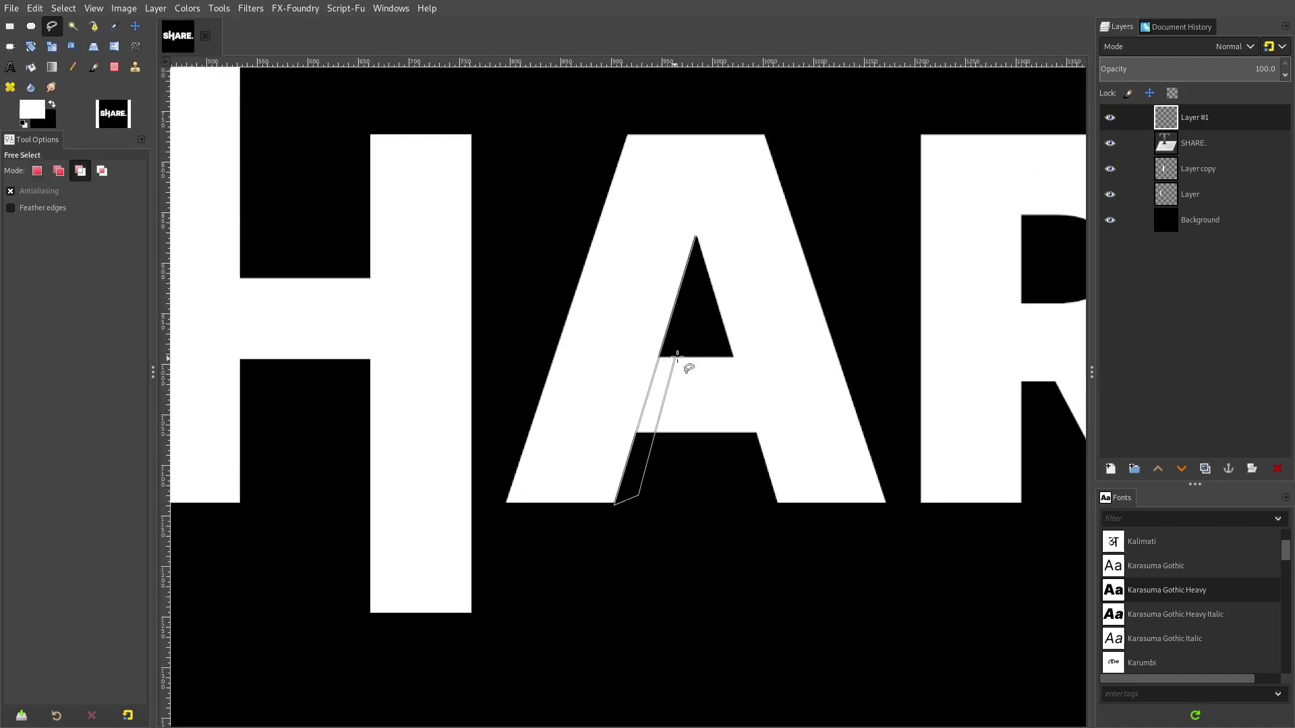
{"action": "scroll", "coordinate": [684, 354], "scroll_direction": "up", "scroll_amount": 2}
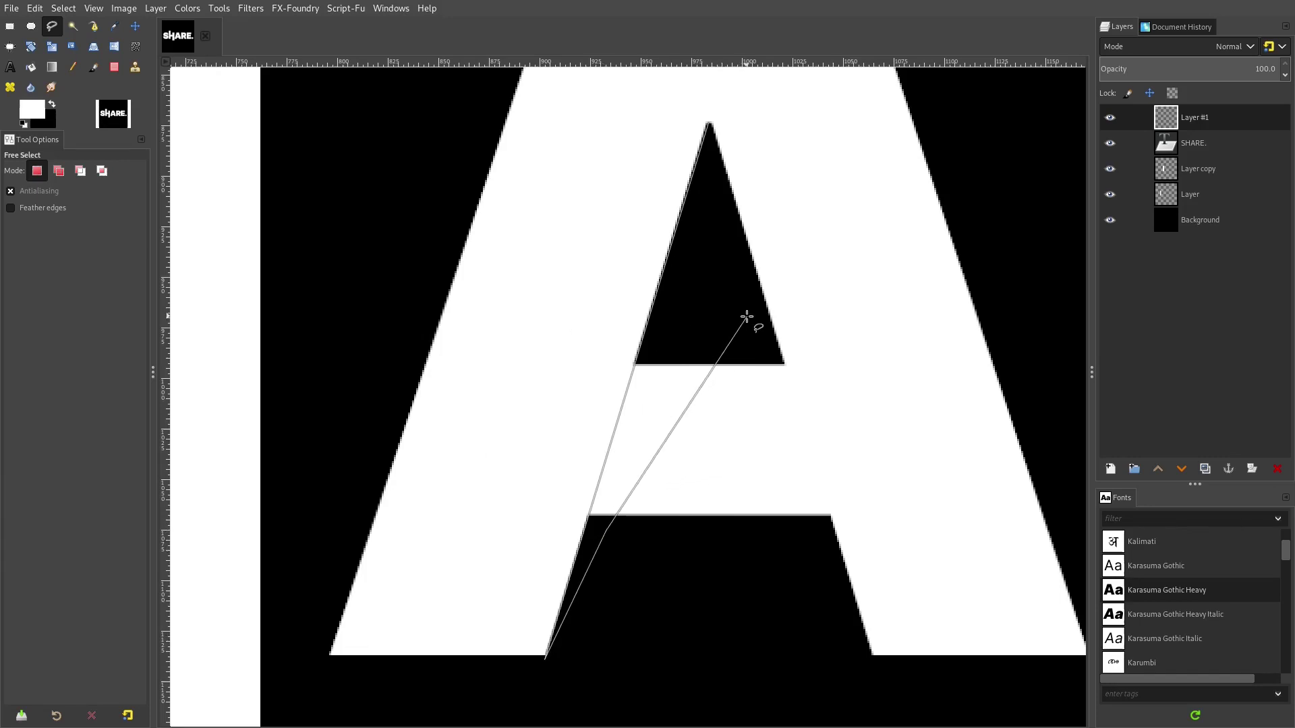
{"action": "scroll", "coordinate": [747, 315], "scroll_direction": "down", "scroll_amount": 3}
{"action": "scroll", "coordinate": [746, 330], "scroll_direction": "up", "scroll_amount": 4}
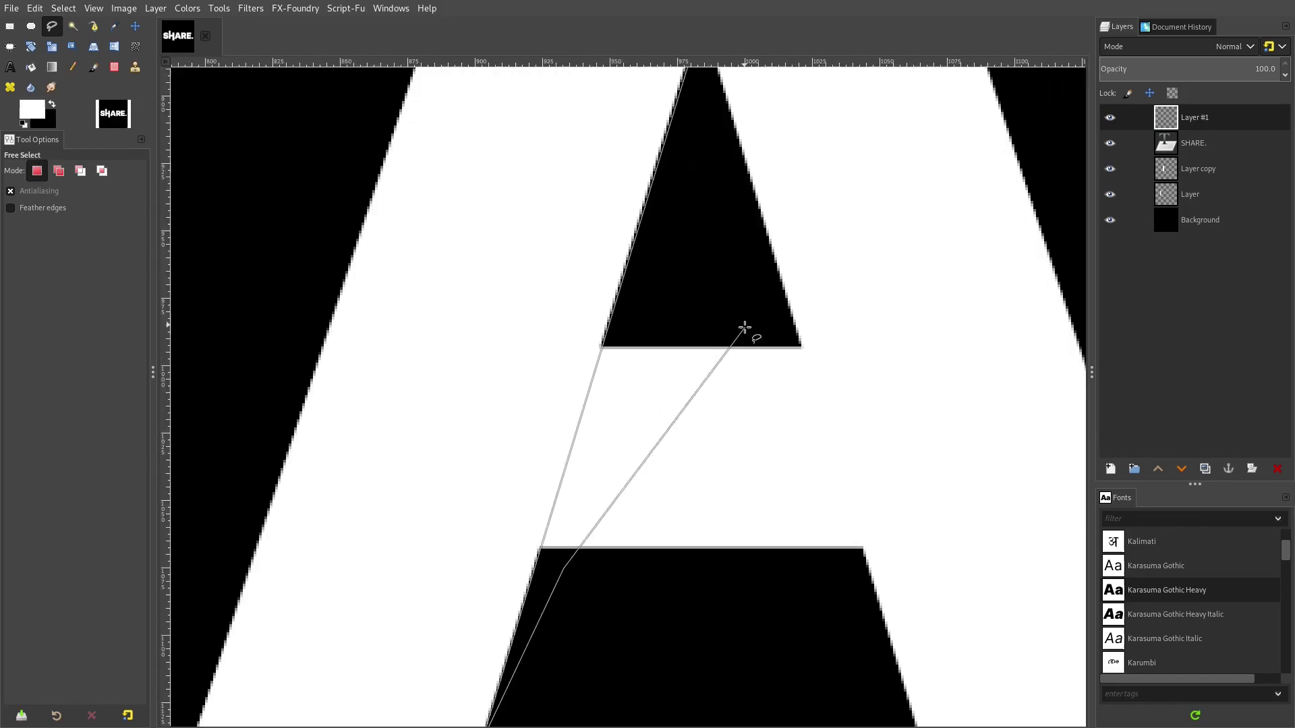
{"action": "scroll", "coordinate": [555, 545], "scroll_direction": "up", "scroll_amount": 2}
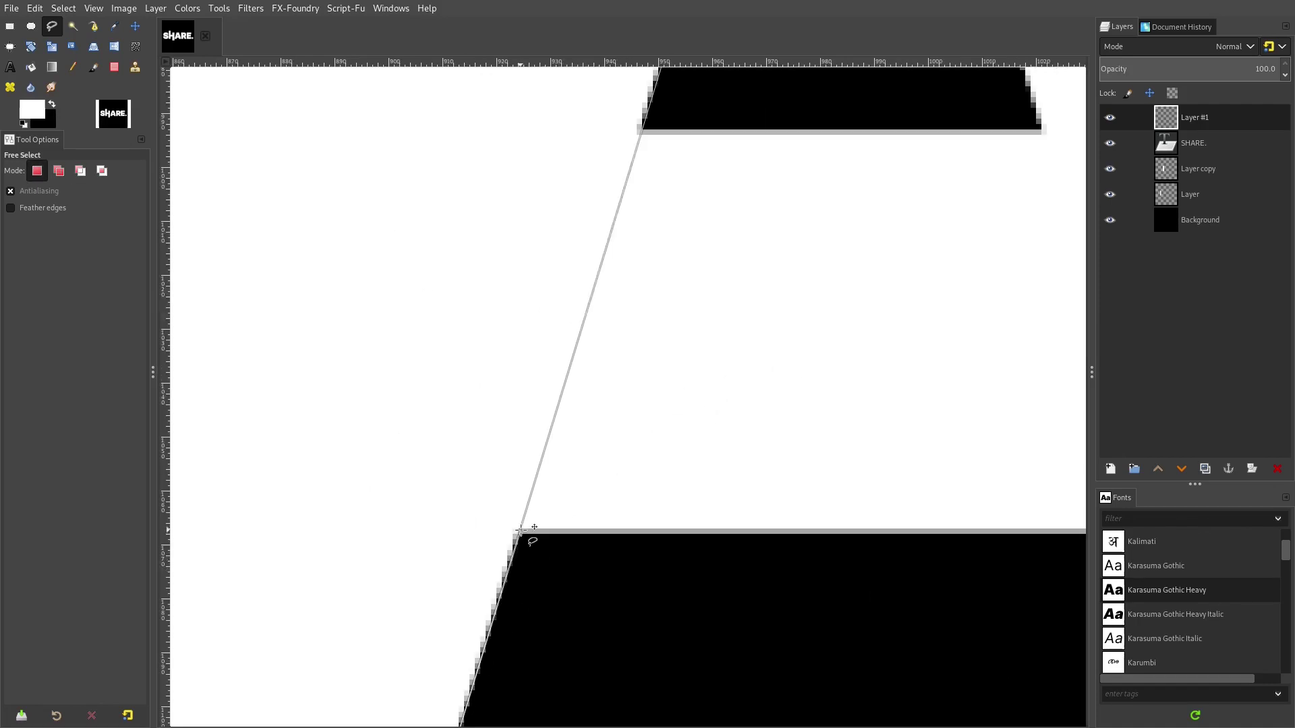
{"action": "scroll", "coordinate": [564, 600], "scroll_direction": "down", "scroll_amount": 3}
{"action": "scroll", "coordinate": [558, 583], "scroll_direction": "up", "scroll_amount": 3}
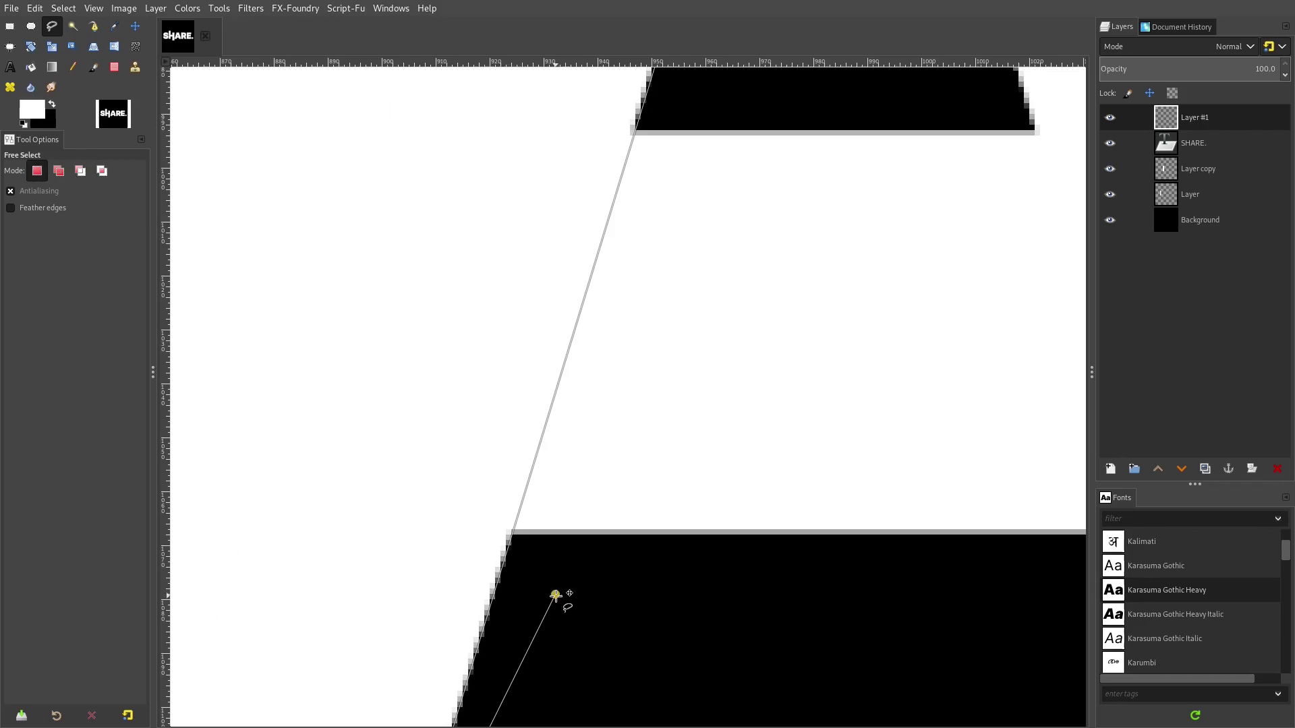
{"action": "left_click", "coordinate": [514, 531]}
{"action": "scroll", "coordinate": [684, 432], "scroll_direction": "up", "scroll_amount": 2}
{"action": "scroll", "coordinate": [688, 404], "scroll_direction": "right", "scroll_amount": 4}
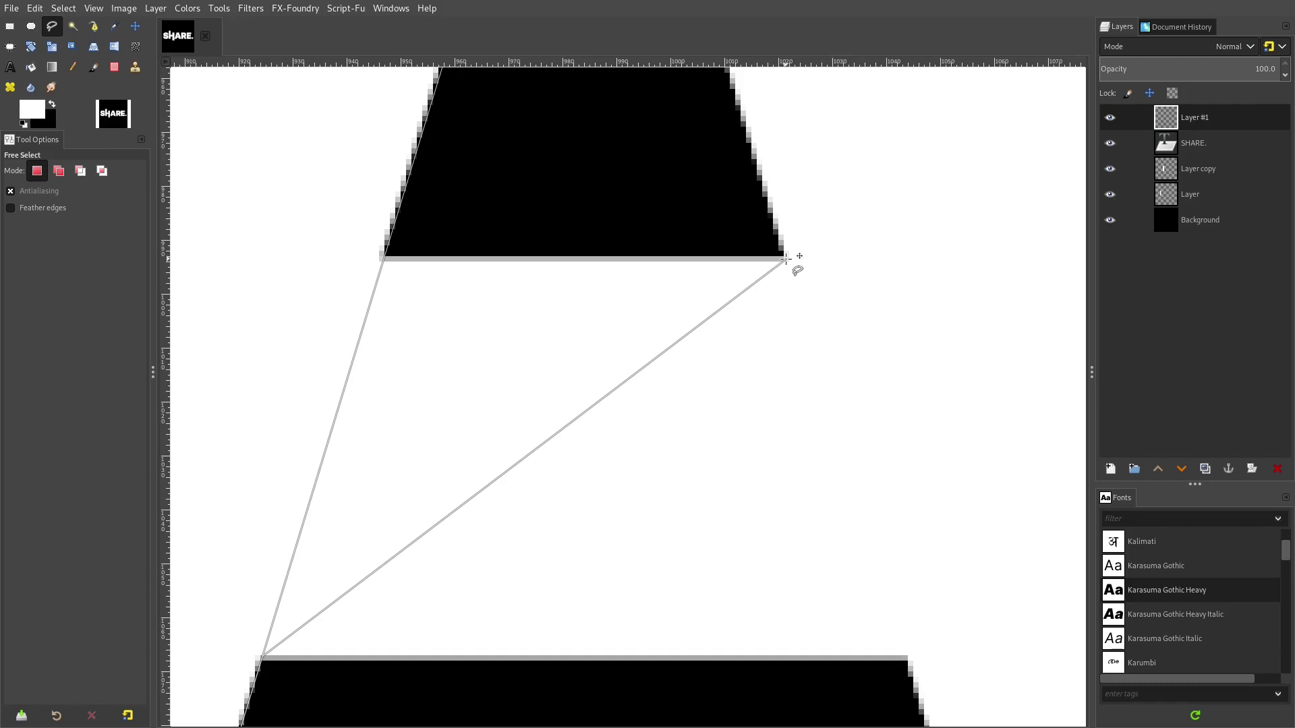
- Continue the free selection diagonally to the lower-right corner of the A's counter, run it back through the counter, and close it at the apex
{"action": "scroll", "coordinate": [695, 223], "scroll_direction": "up", "scroll_amount": 5}
{"action": "scroll", "coordinate": [701, 270], "scroll_direction": "left", "scroll_amount": 2}
{"action": "left_click", "coordinate": [709, 300]}
{"action": "scroll", "coordinate": [715, 222], "scroll_direction": "up", "scroll_amount": 4}
{"action": "left_click", "coordinate": [705, 405]}
{"action": "left_click", "coordinate": [722, 307]}
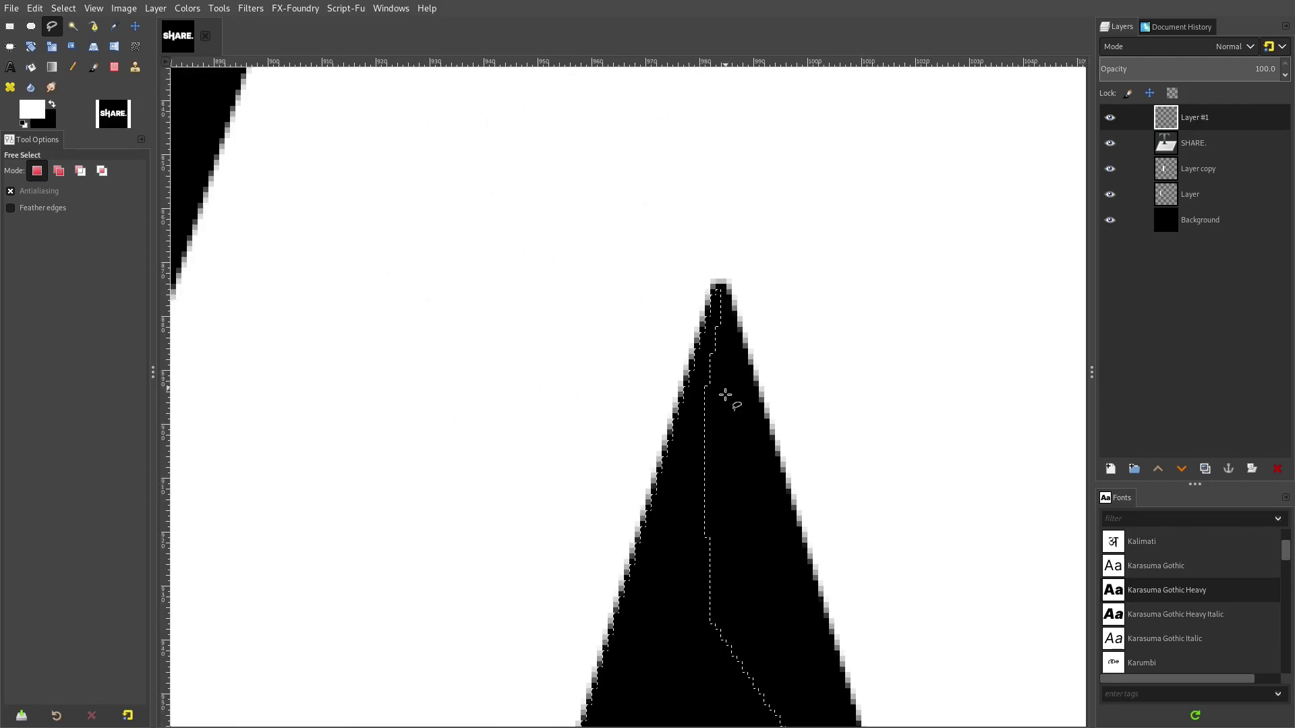
{"action": "key", "text": "Return"}
- Bucket-fill the selection with black on Layer #1 to cut the A's crossbar diagonally, and clear the selection
{"action": "scroll", "coordinate": [722, 307], "scroll_direction": "down", "scroll_amount": 2}
{"action": "scroll", "coordinate": [665, 320], "scroll_direction": "up", "scroll_amount": 1}
{"action": "scroll", "coordinate": [665, 320], "scroll_direction": "up", "scroll_amount": 2}
{"action": "scroll", "coordinate": [593, 375], "scroll_direction": "right", "scroll_amount": 1}
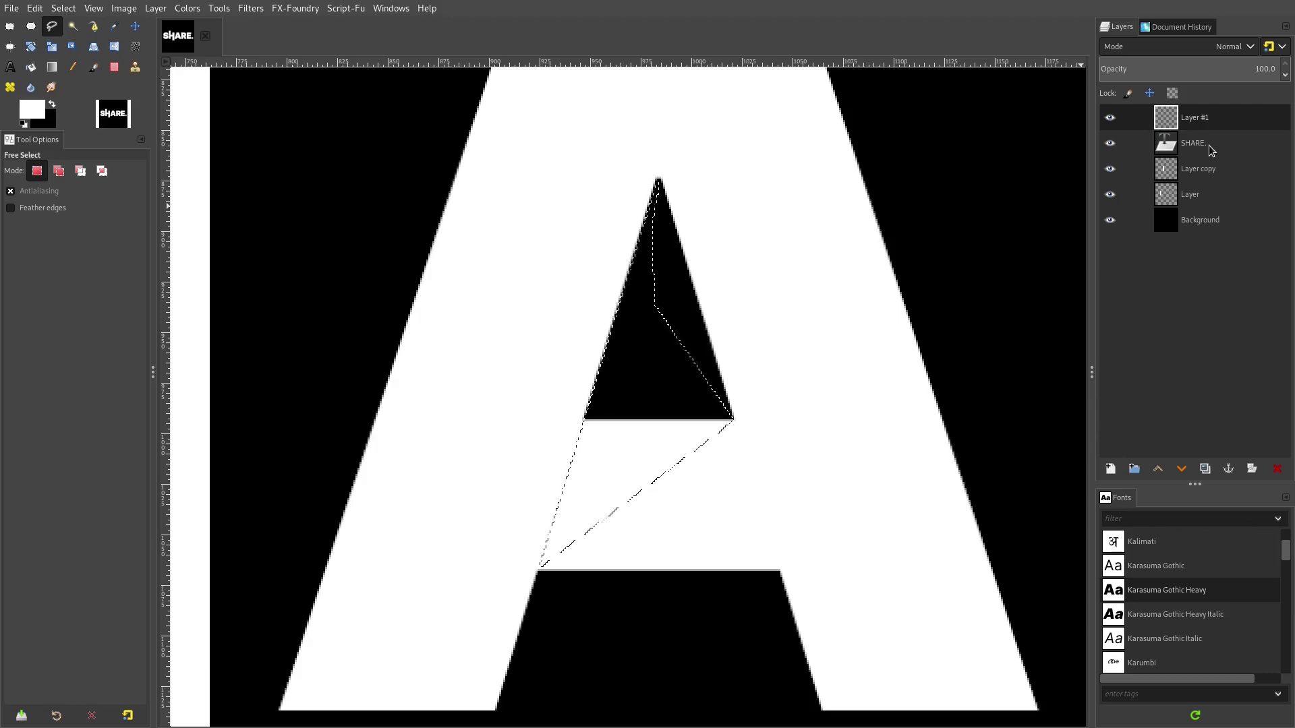
{"action": "left_click", "coordinate": [31, 67]}
{"action": "left_click", "coordinate": [52, 105]}
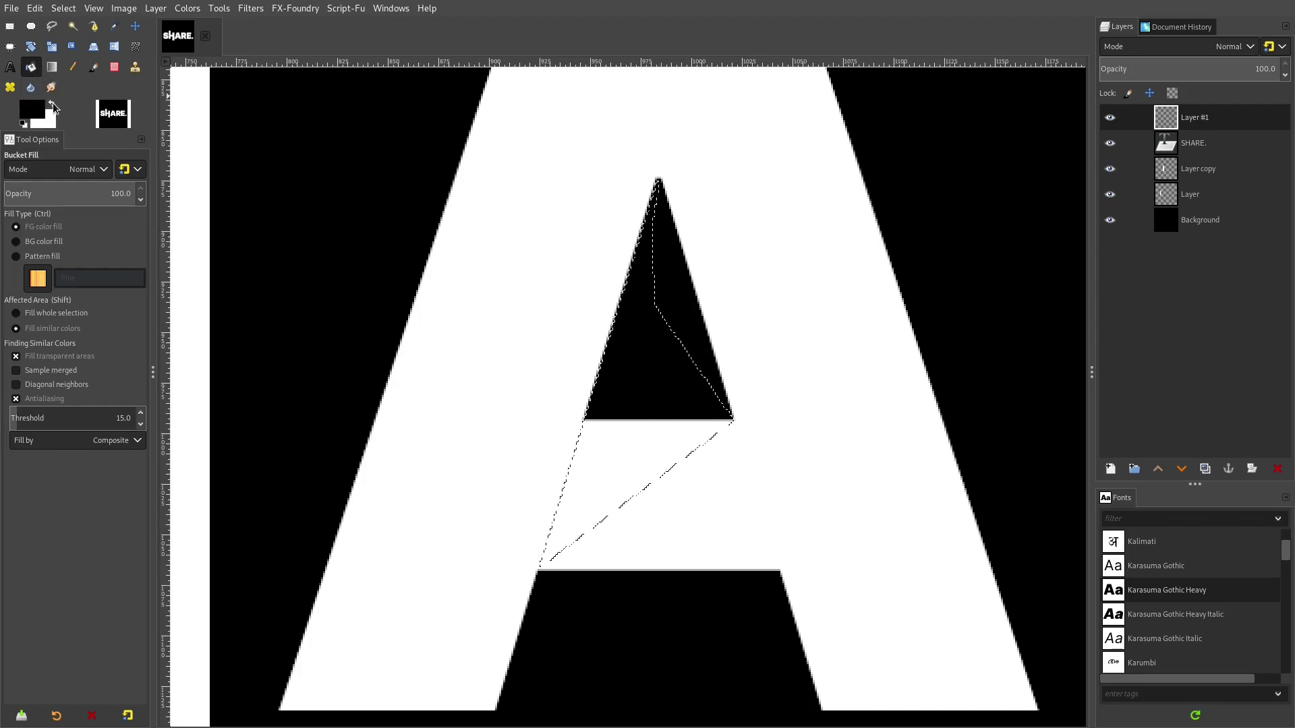
{"action": "left_click", "coordinate": [1109, 144]}
{"action": "left_click", "coordinate": [57, 8]}
{"action": "left_click", "coordinate": [78, 38]}
{"action": "scroll", "coordinate": [702, 441], "scroll_direction": "down", "scroll_amount": 6, "text": "ctrl"}
{"action": "scroll", "coordinate": [769, 425], "scroll_direction": "up", "scroll_amount": 9, "text": "ctrl"}
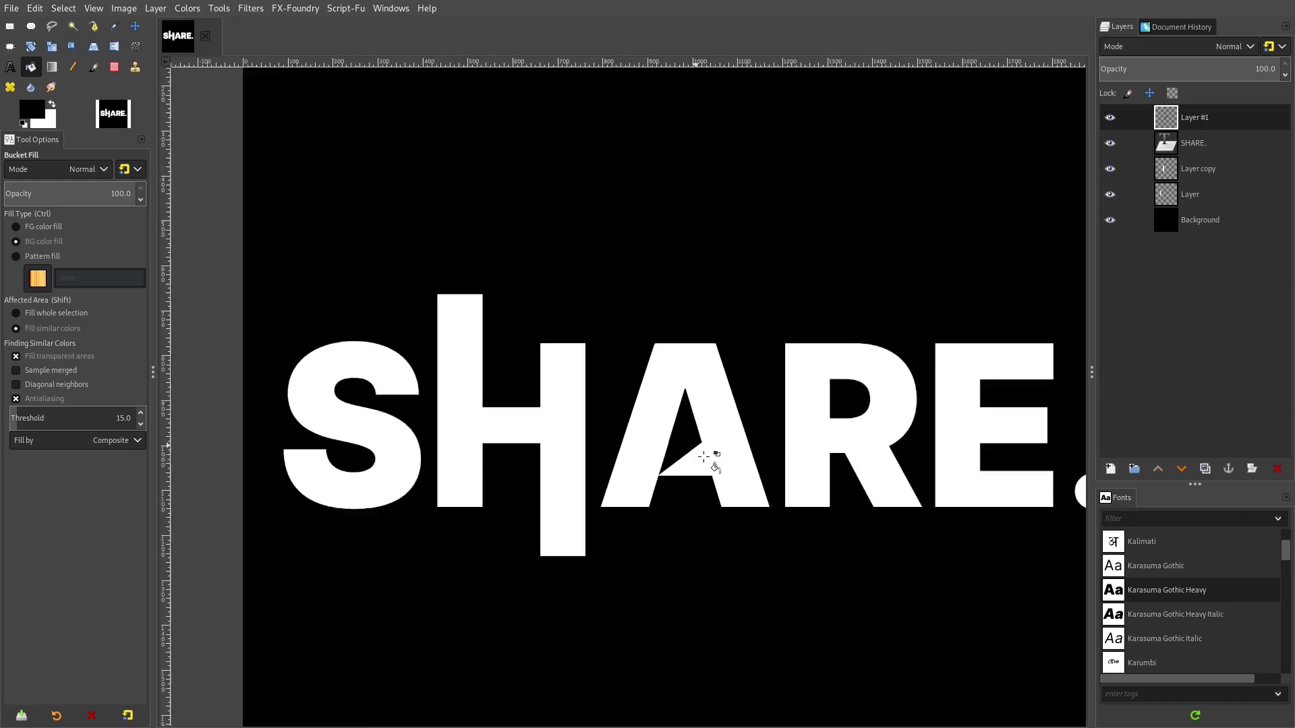
- Hide the Background layer to check the black cut in the A against transparency
{"action": "key", "text": "m"}
{"action": "scroll", "coordinate": [784, 333], "scroll_direction": "down", "scroll_amount": 5}
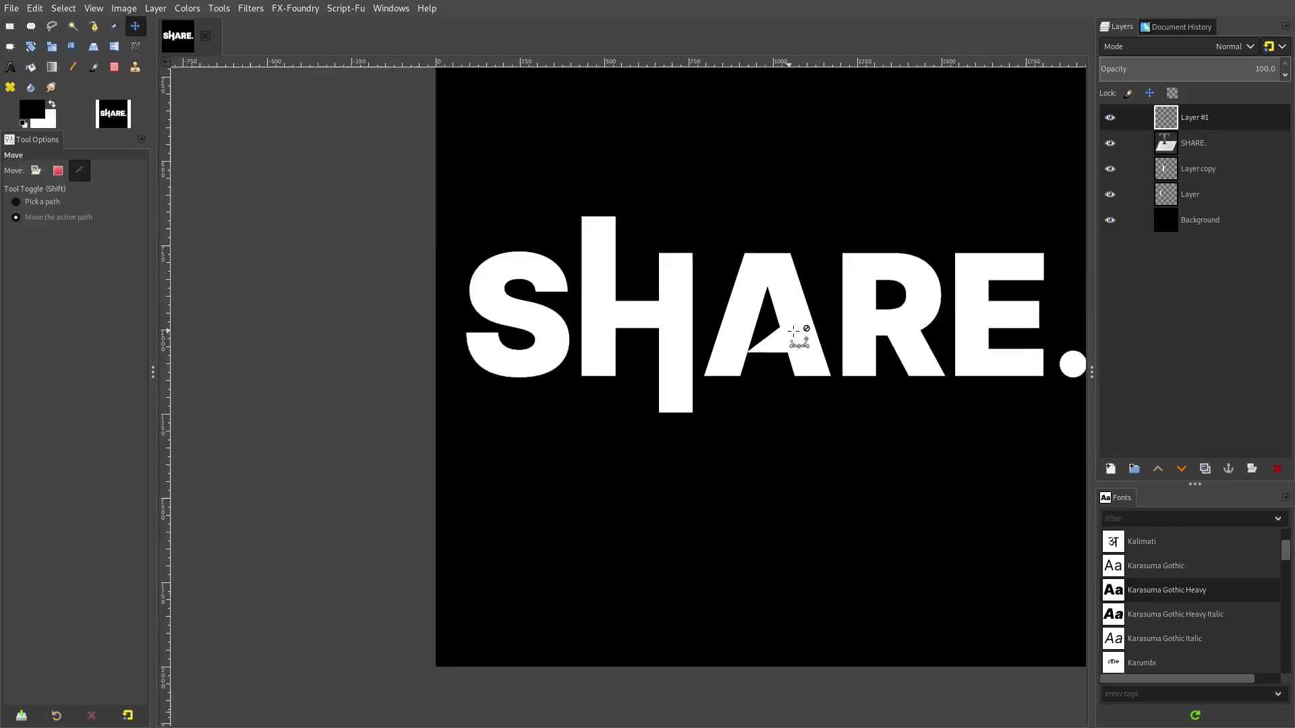
{"action": "scroll", "coordinate": [803, 338], "scroll_direction": "up", "scroll_amount": 2}
{"action": "left_click", "coordinate": [1109, 220]}
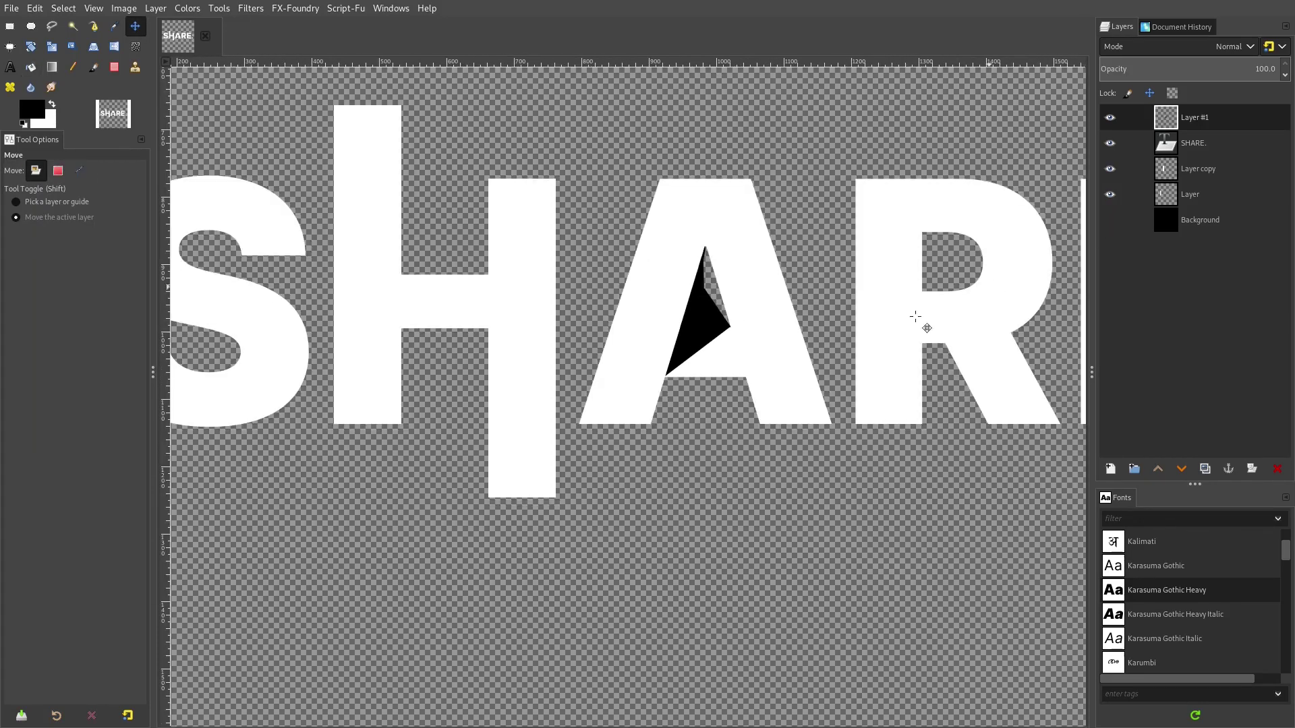
{"action": "scroll", "coordinate": [742, 351], "scroll_direction": "down", "scroll_amount": 3}
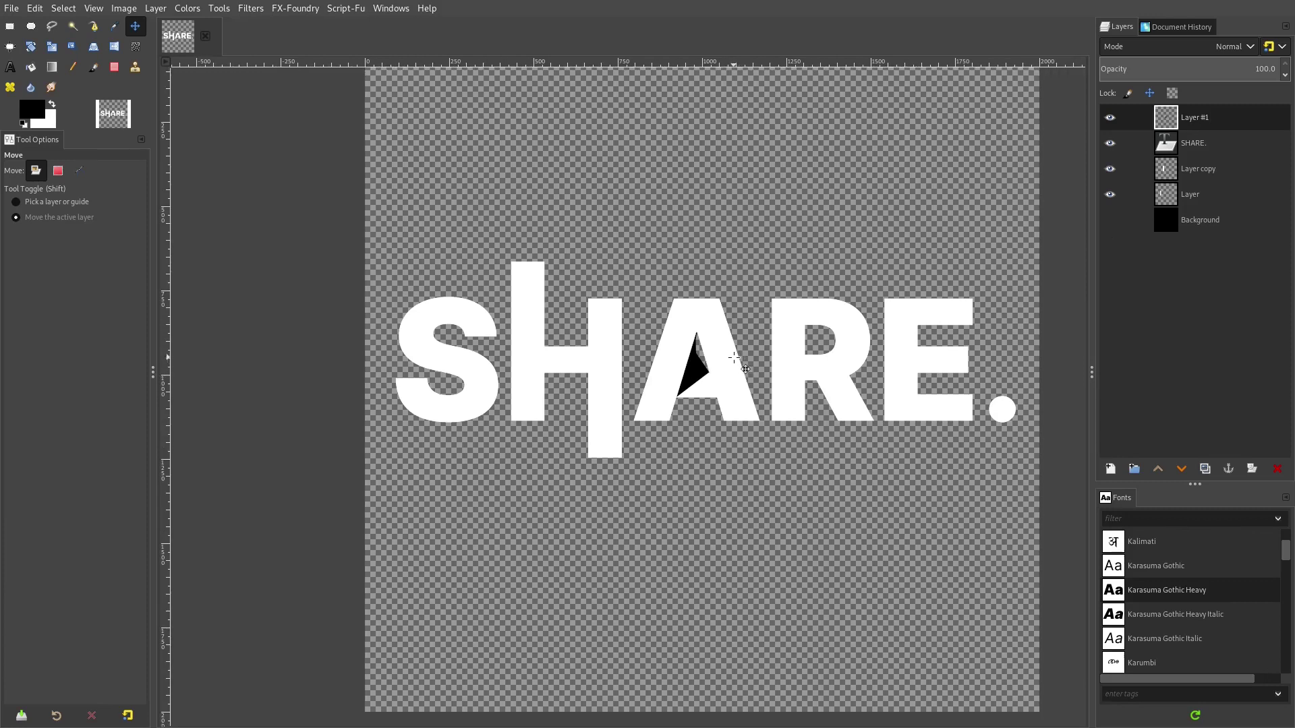
- Create a layer group above Background and move Layer #1, SHARE., Layer copy and Layer into it
{"action": "right_click", "coordinate": [1191, 124]}
{"action": "left_click", "coordinate": [1140, 251]}
{"action": "left_click_drag", "start_coordinate": [1190, 144], "coordinate": [1204, 186]}
{"action": "left_click", "coordinate": [1191, 143]}
{"action": "left_click", "coordinate": [1110, 143]}
{"action": "left_click", "coordinate": [1109, 143]}
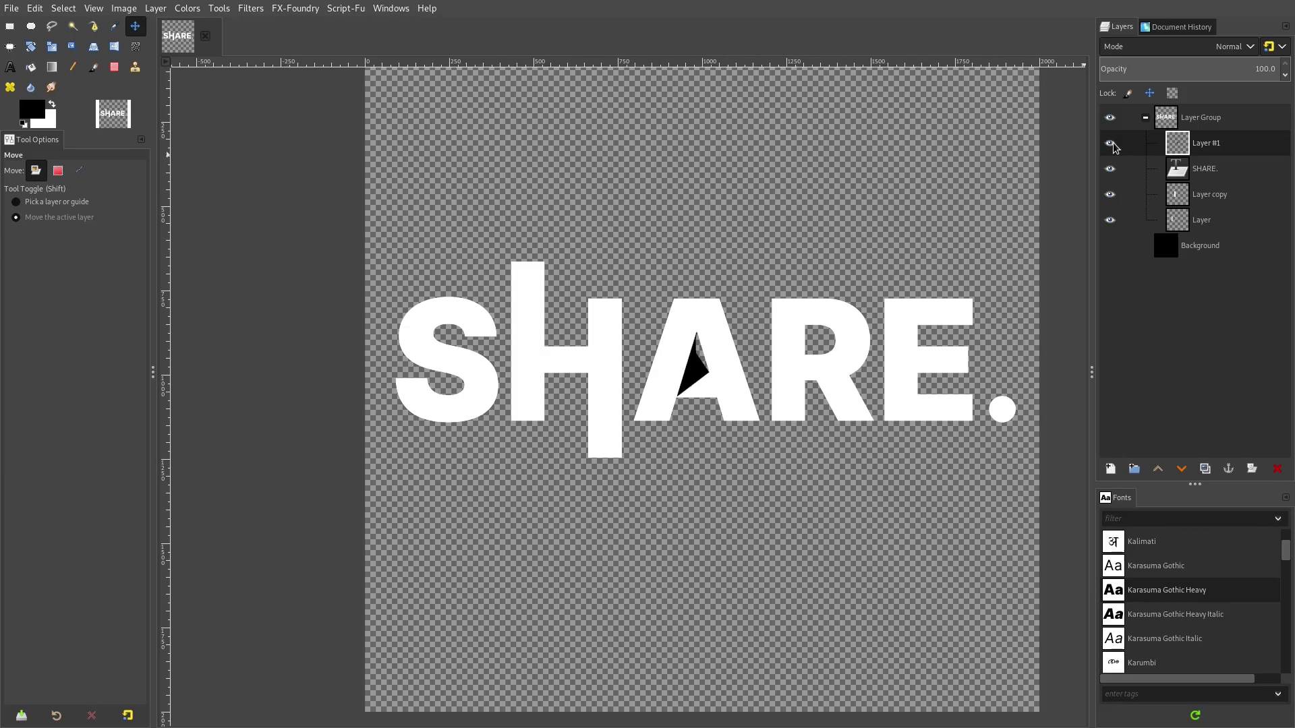
- Set Layer #1's blend mode to Erase so the black shape cuts through the A
{"action": "scroll", "coordinate": [744, 321], "scroll_direction": "up", "scroll_amount": 2}
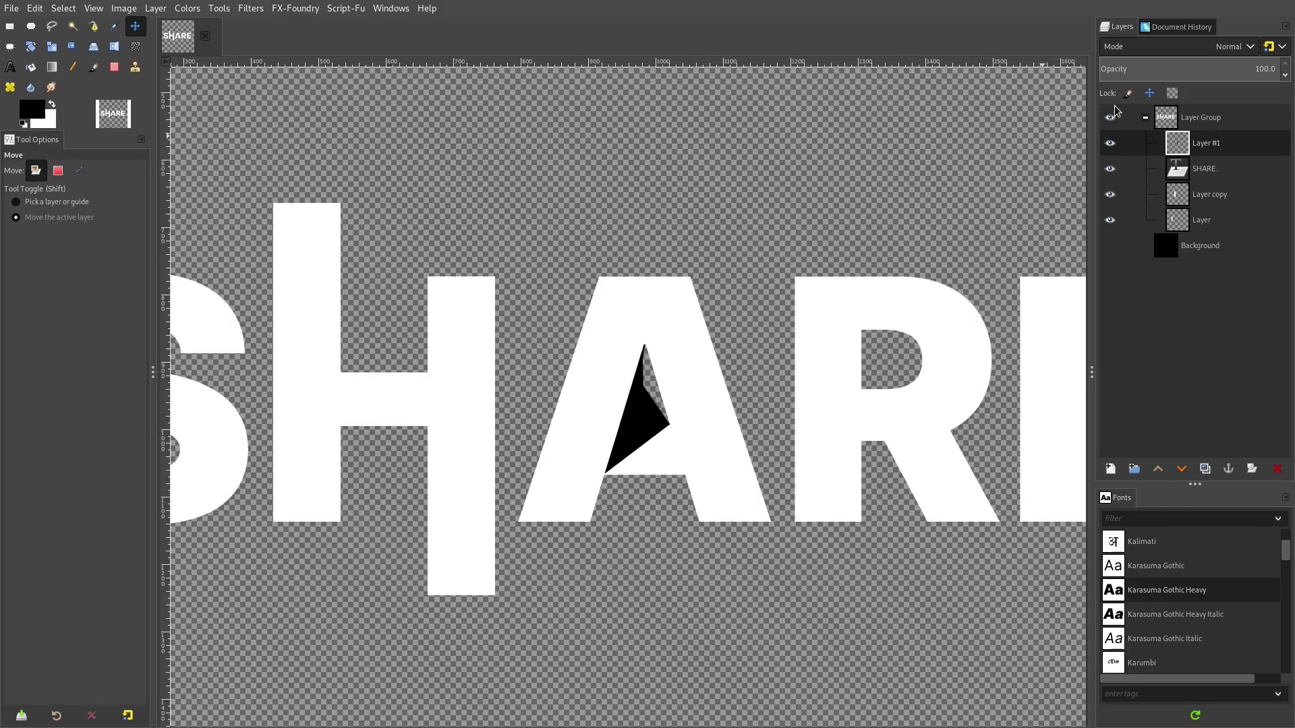
{"action": "left_click", "coordinate": [1147, 49]}
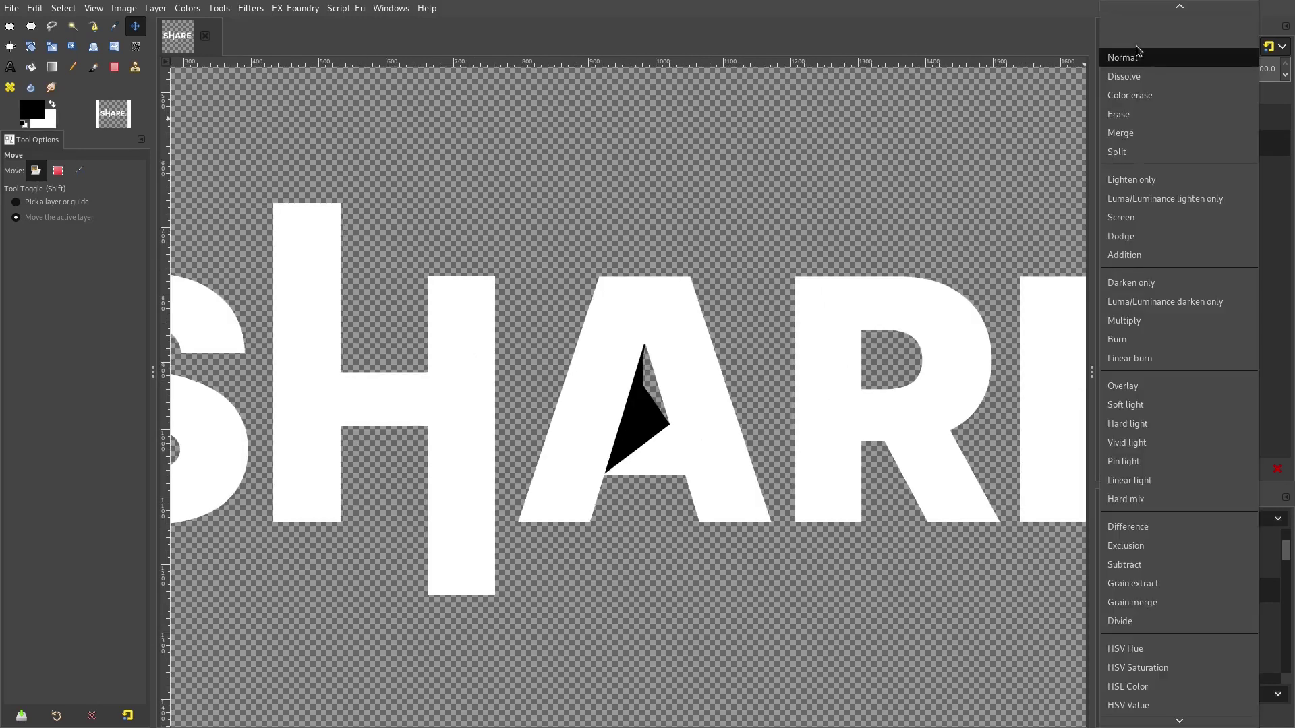
{"action": "left_click", "coordinate": [1160, 114]}
{"action": "scroll", "coordinate": [648, 446], "scroll_direction": "up", "scroll_amount": 3}
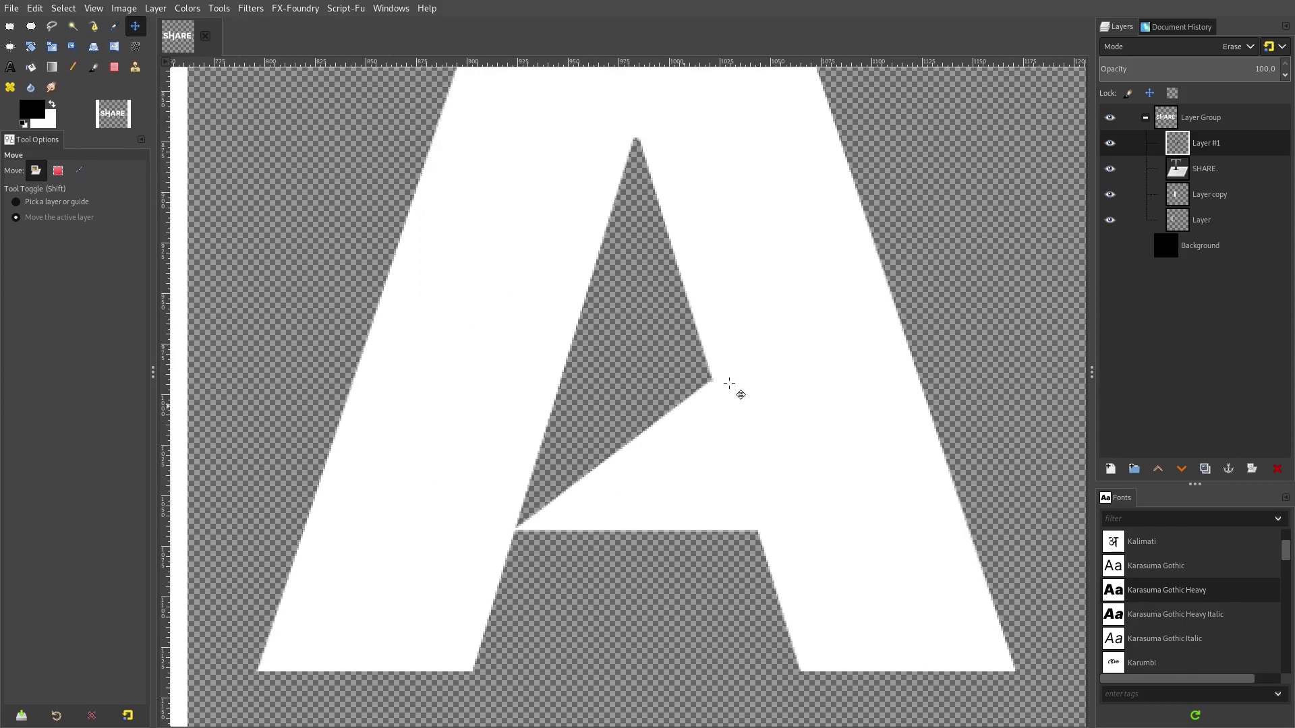
{"action": "left_click", "coordinate": [1110, 144]}
{"action": "scroll", "coordinate": [690, 449], "scroll_direction": "down", "scroll_amount": 5}
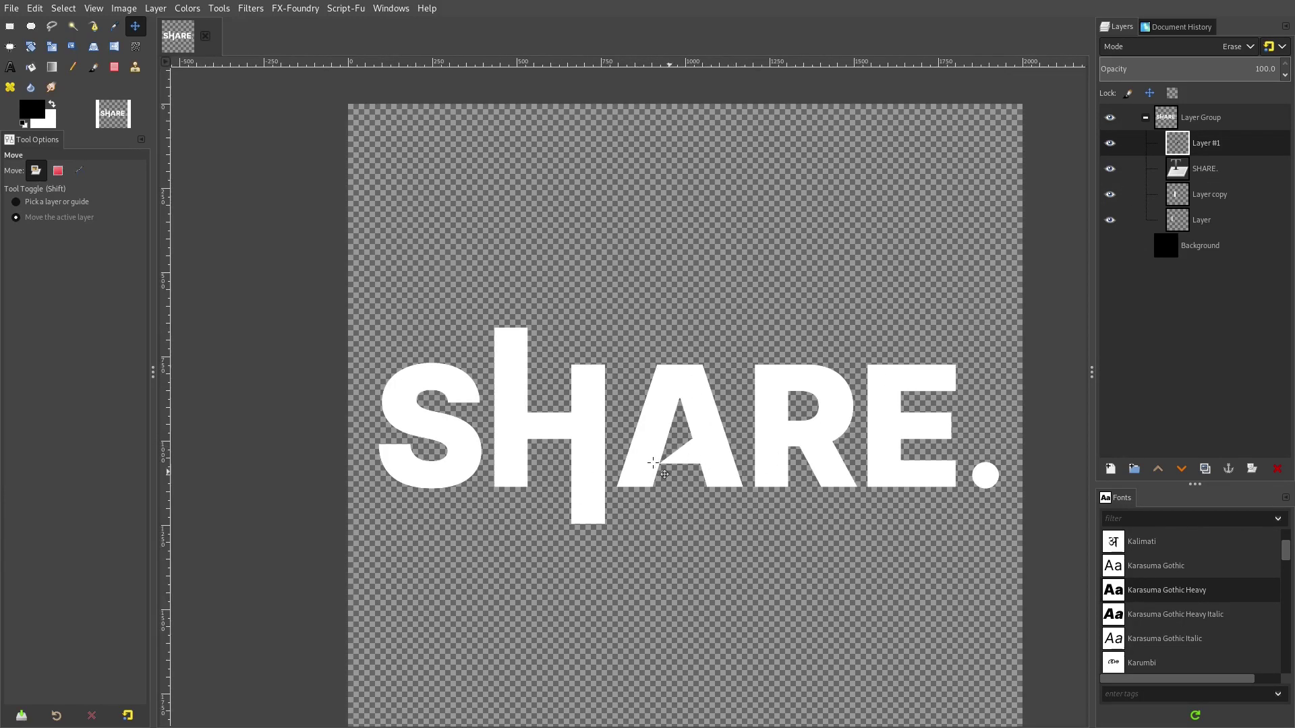
{"action": "scroll", "coordinate": [688, 483], "scroll_direction": "up", "scroll_amount": 3}
{"action": "scroll", "coordinate": [774, 434], "scroll_direction": "up", "scroll_amount": 3}
{"action": "scroll", "coordinate": [769, 448], "scroll_direction": "down", "scroll_amount": 7}
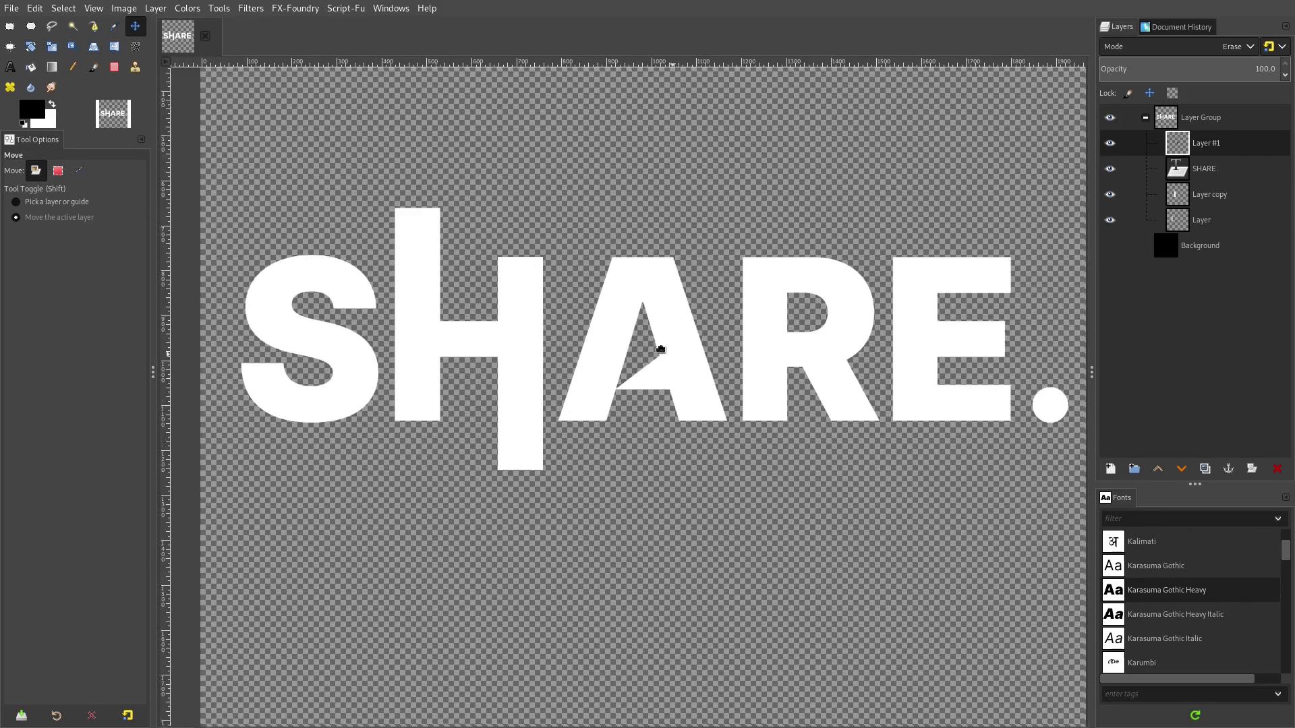
{"action": "scroll", "coordinate": [699, 387], "scroll_direction": "up", "scroll_amount": 2}
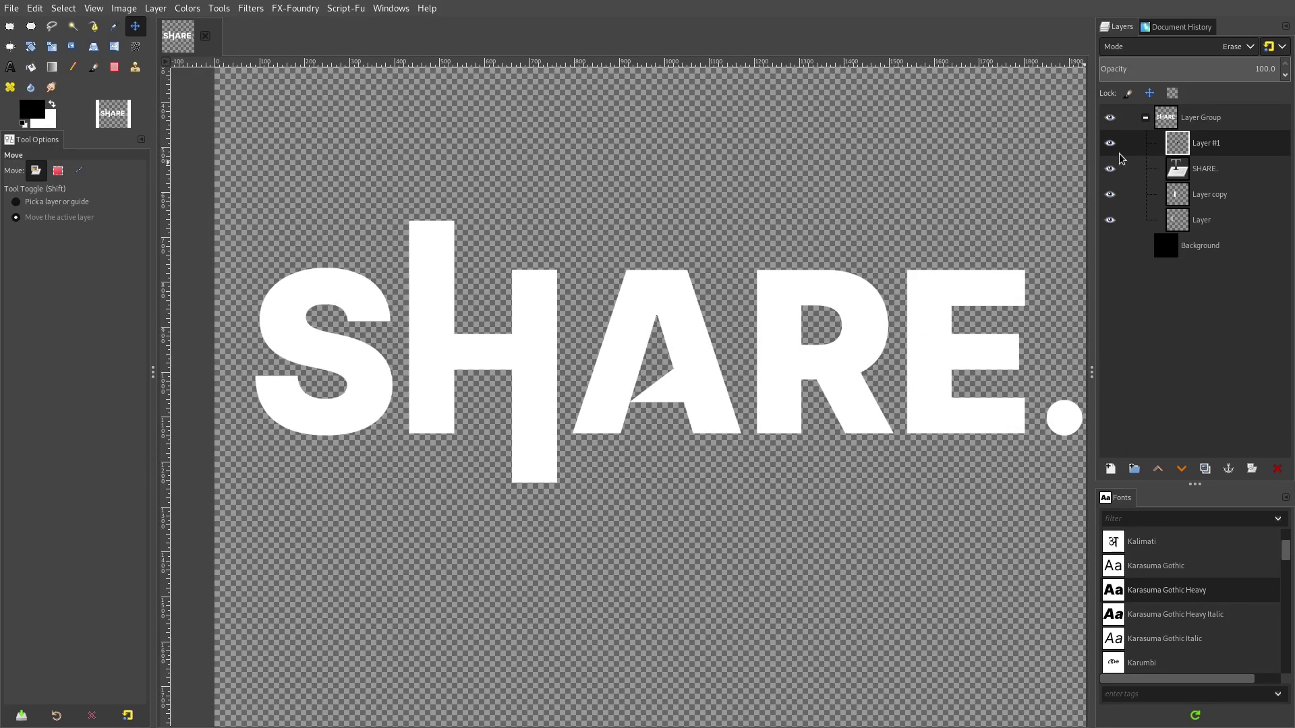
- Change Layer #1's blend mode to Hard light and inspect the cut area of the A
{"action": "left_click", "coordinate": [1196, 48]}
{"action": "left_click", "coordinate": [1173, 23]}
{"action": "scroll", "coordinate": [685, 421], "scroll_direction": "down", "scroll_amount": 4}
{"action": "scroll", "coordinate": [828, 371], "scroll_direction": "up", "scroll_amount": 3}
{"action": "scroll", "coordinate": [665, 401], "scroll_direction": "up", "scroll_amount": 1}
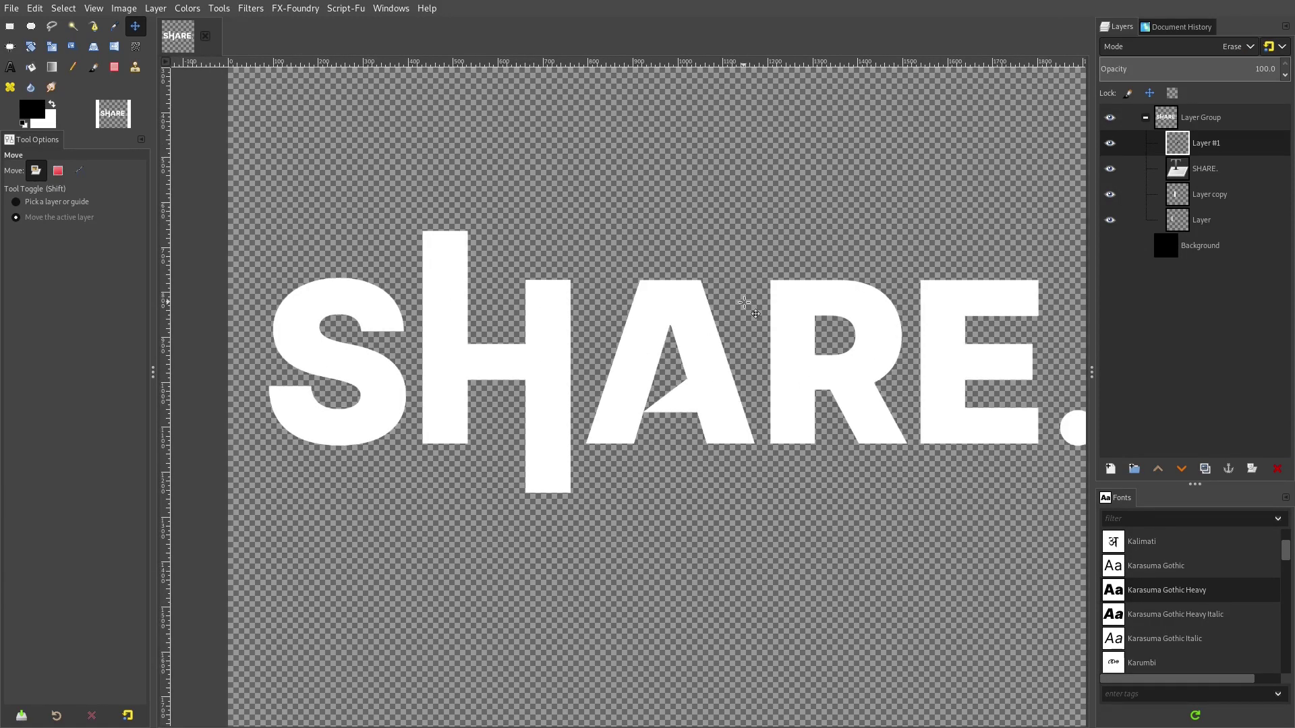
{"action": "left_click", "coordinate": [1155, 51]}
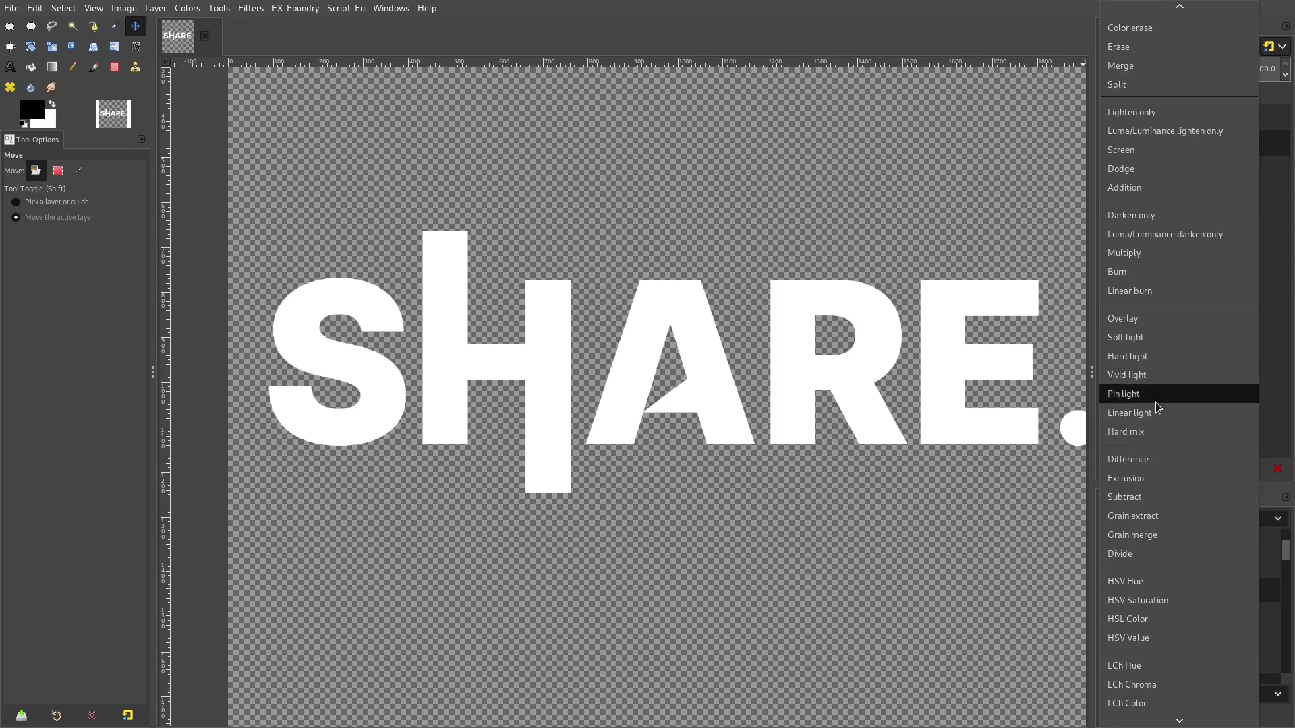
{"action": "left_click", "coordinate": [1153, 356]}
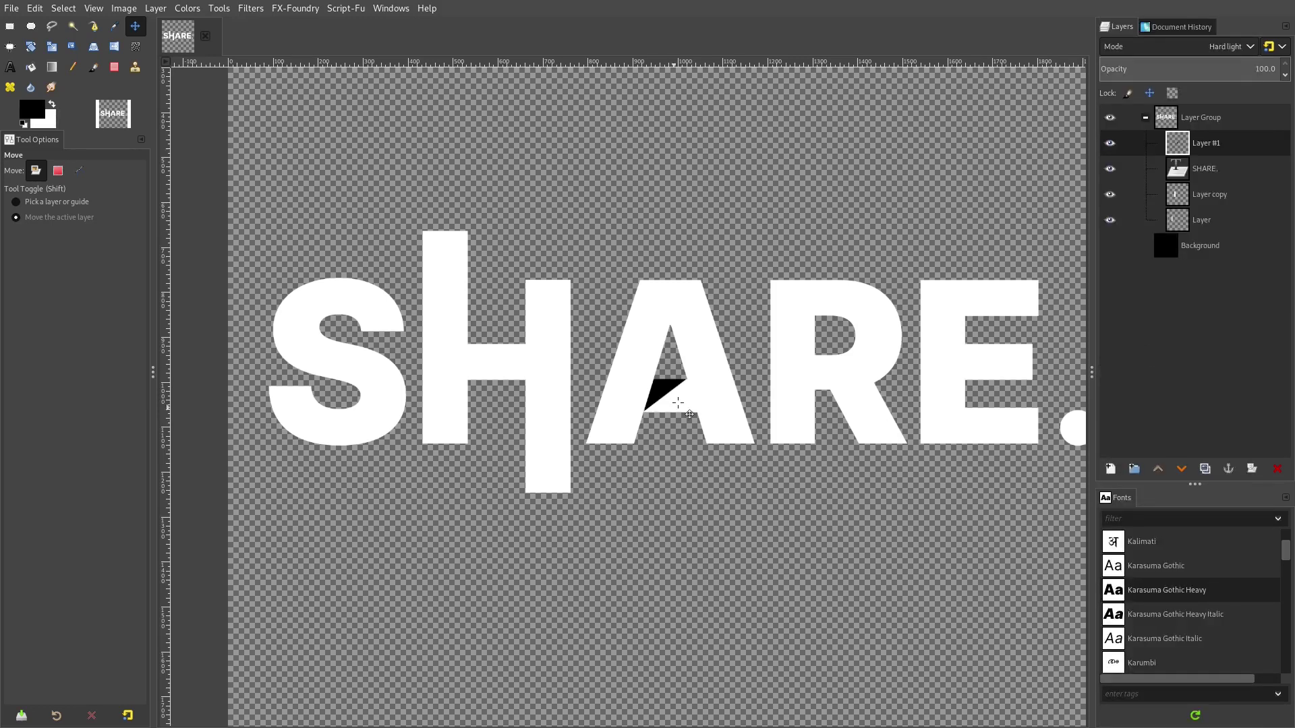
{"action": "scroll", "coordinate": [678, 402], "scroll_direction": "up", "scroll_amount": 4}
{"action": "scroll", "coordinate": [683, 341], "scroll_direction": "down", "scroll_amount": 7}
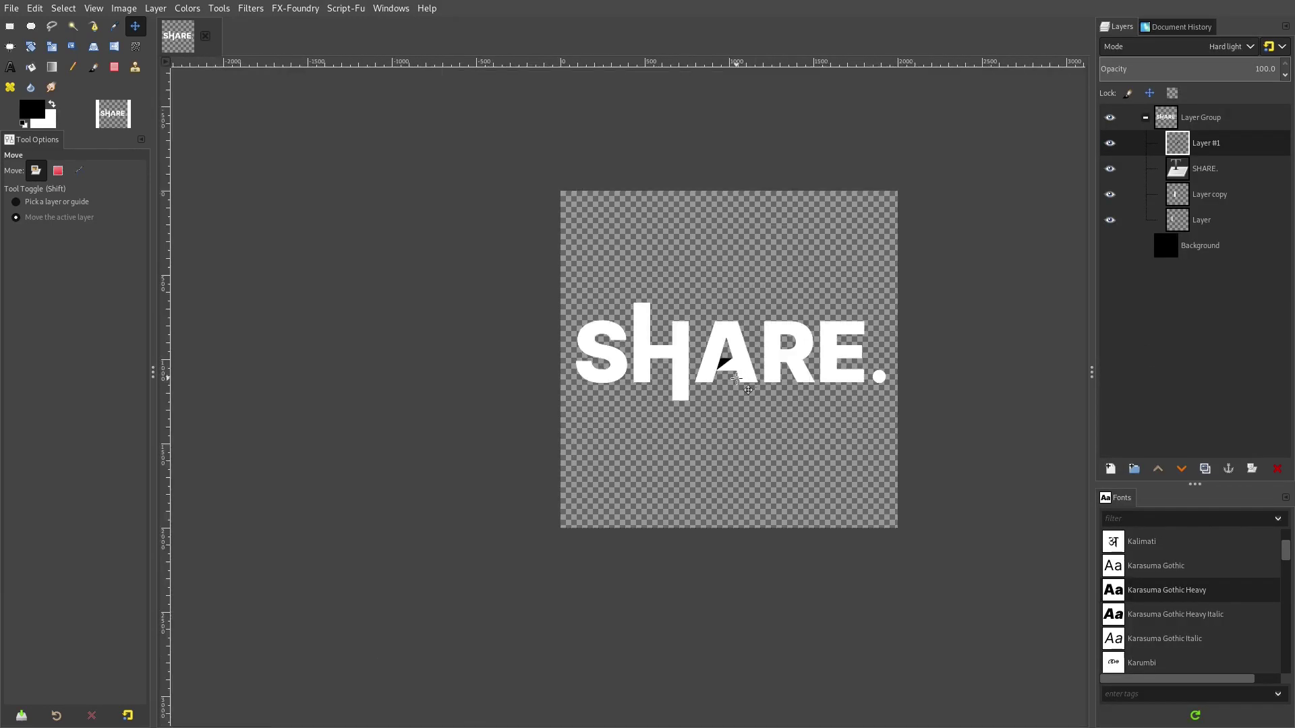
{"action": "scroll", "coordinate": [736, 378], "scroll_direction": "up", "scroll_amount": 4}
- Try Layer #1 at 49.3 opacity and restore it to 100
{"action": "left_click", "coordinate": [1189, 64]}
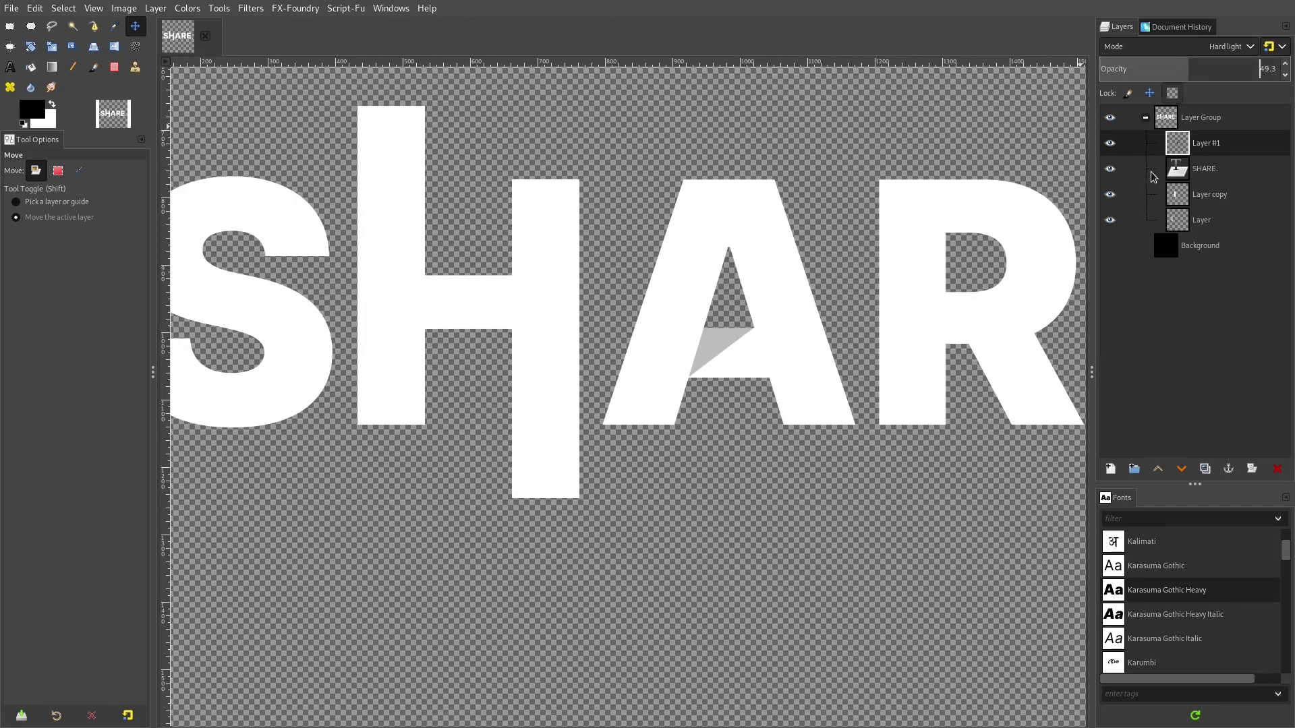
{"action": "left_click_drag", "start_coordinate": [1191, 68], "coordinate": [1280, 68]}
{"action": "left_click", "coordinate": [1231, 46]}
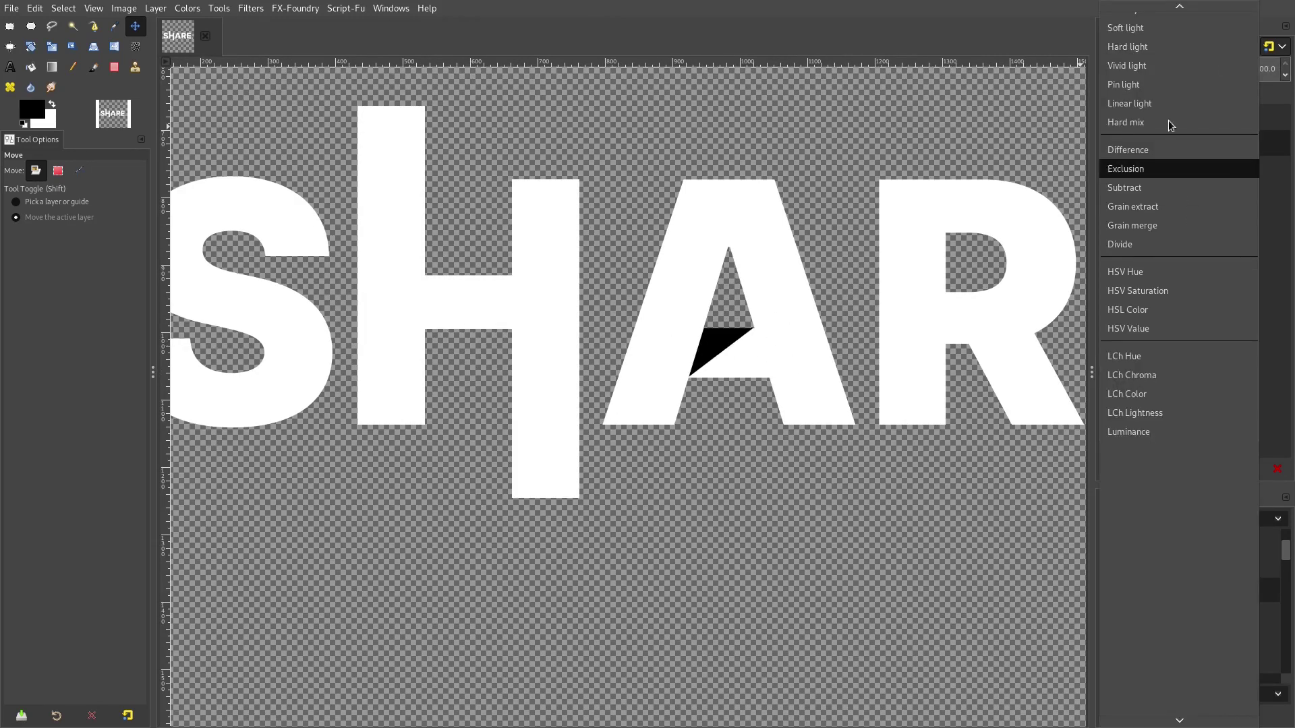
{"action": "scroll", "coordinate": [1169, 103], "scroll_direction": "up", "scroll_amount": 2}
{"action": "left_click", "coordinate": [1149, 174]}
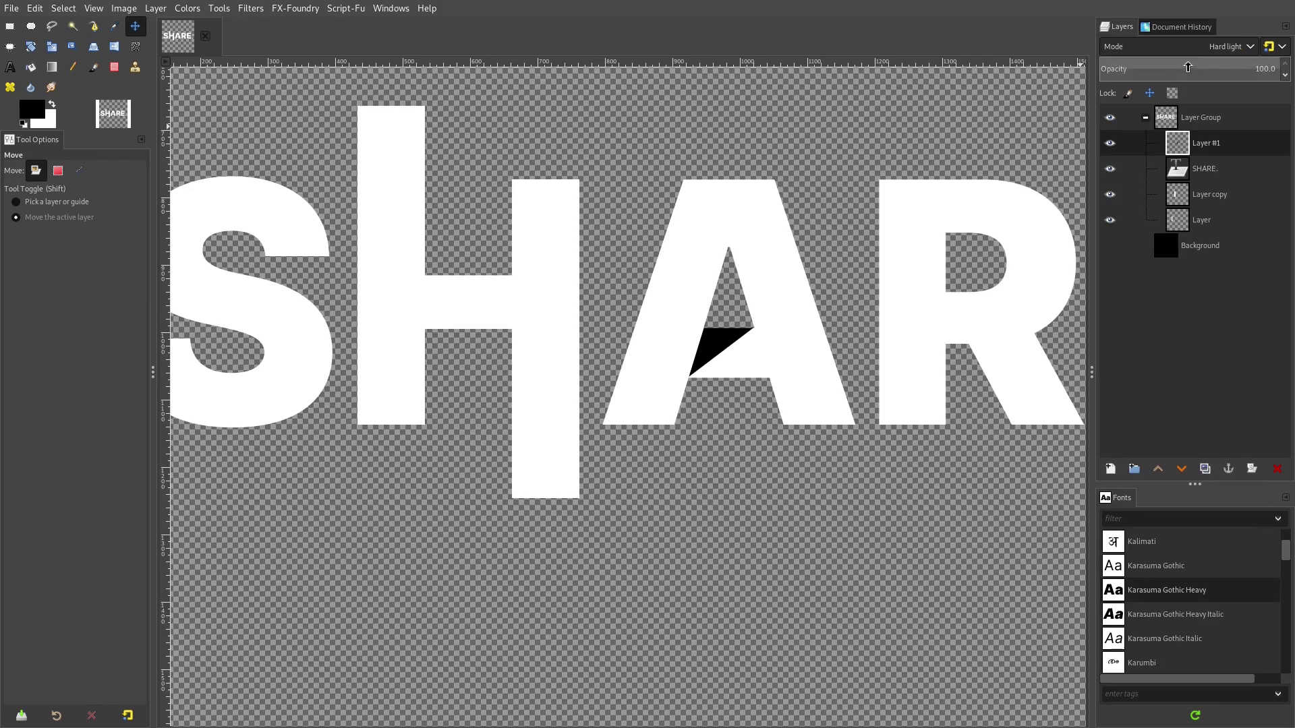
- Set Layer #1's opacity to 49.3 and show the black Background layer behind the wordmark
{"action": "left_click", "coordinate": [1188, 64]}
{"action": "left_click", "coordinate": [1109, 246]}
{"action": "scroll", "coordinate": [838, 352], "scroll_direction": "down", "scroll_amount": 5, "text": "ctrl"}
{"action": "scroll", "coordinate": [809, 347], "scroll_direction": "up", "scroll_amount": 4, "text": "ctrl"}
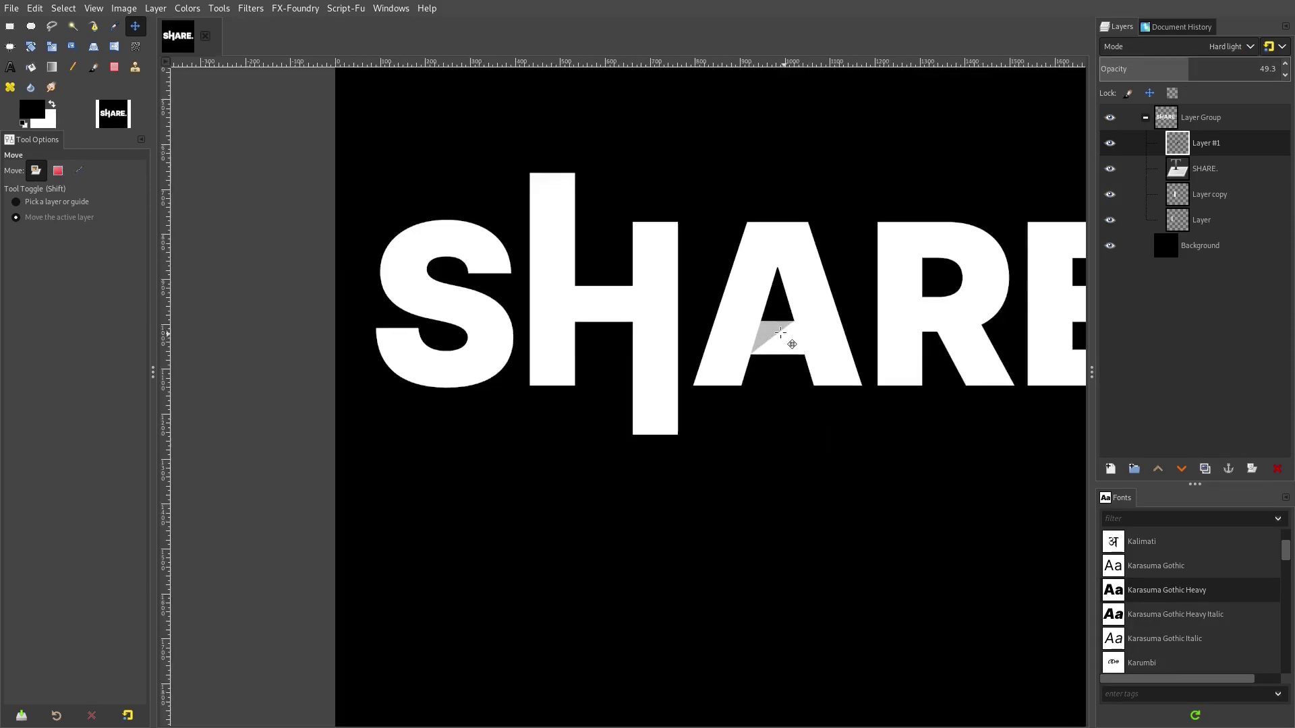
{"action": "scroll", "coordinate": [748, 382], "scroll_direction": "down", "scroll_amount": 4, "text": "ctrl"}
{"action": "scroll", "coordinate": [746, 348], "scroll_direction": "up", "scroll_amount": 3, "text": "ctrl"}
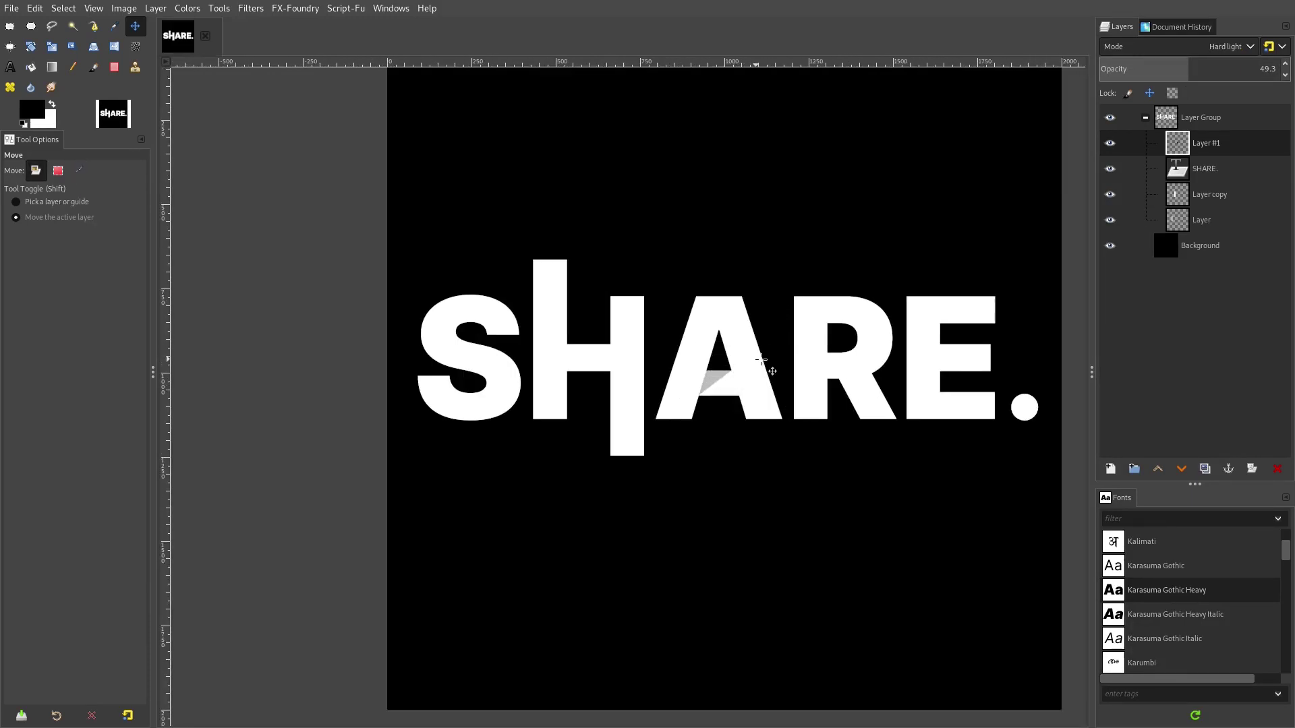
{"action": "scroll", "coordinate": [853, 347], "scroll_direction": "up", "scroll_amount": 3, "text": "ctrl"}
- Free-select a triangular wedge beside the R's stem below its bowl, fill it with black on Layer #1 and clear the selection
{"action": "left_click", "coordinate": [51, 25]}
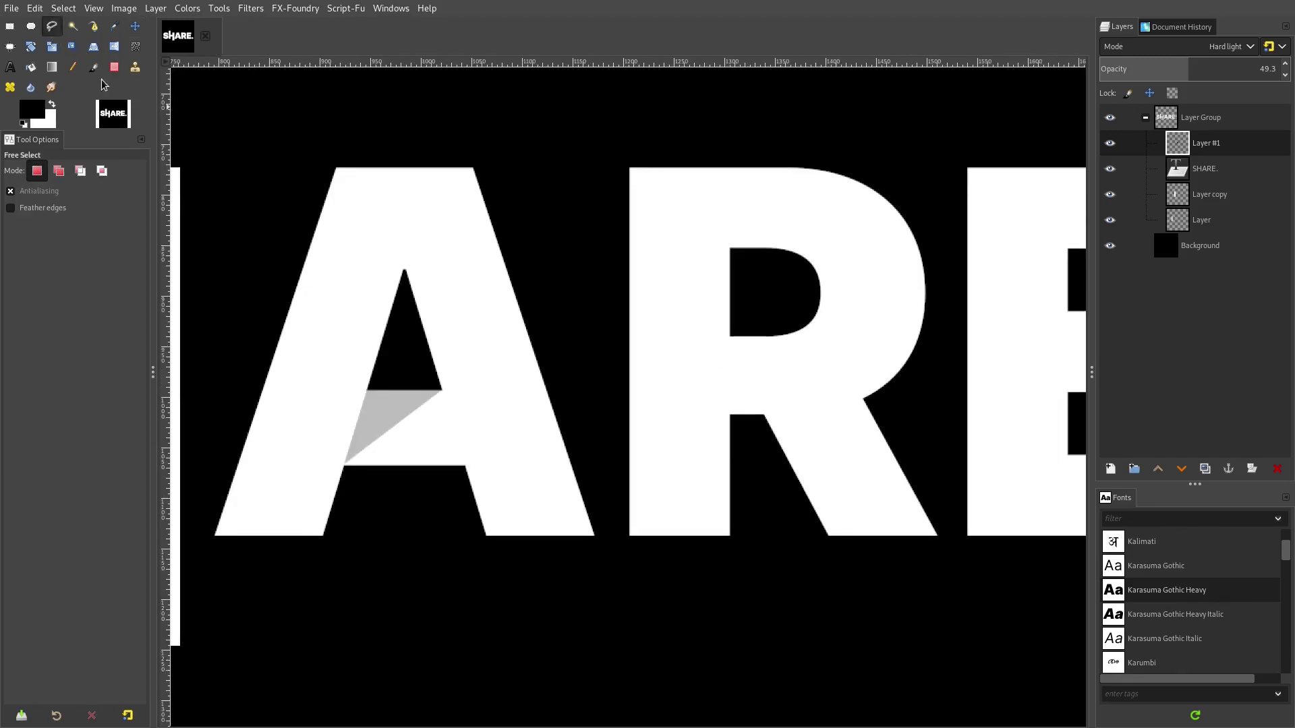
{"action": "scroll", "coordinate": [777, 360], "scroll_direction": "up", "scroll_amount": 3, "text": "ctrl"}
{"action": "left_click", "coordinate": [652, 299], "text": "ctrl"}
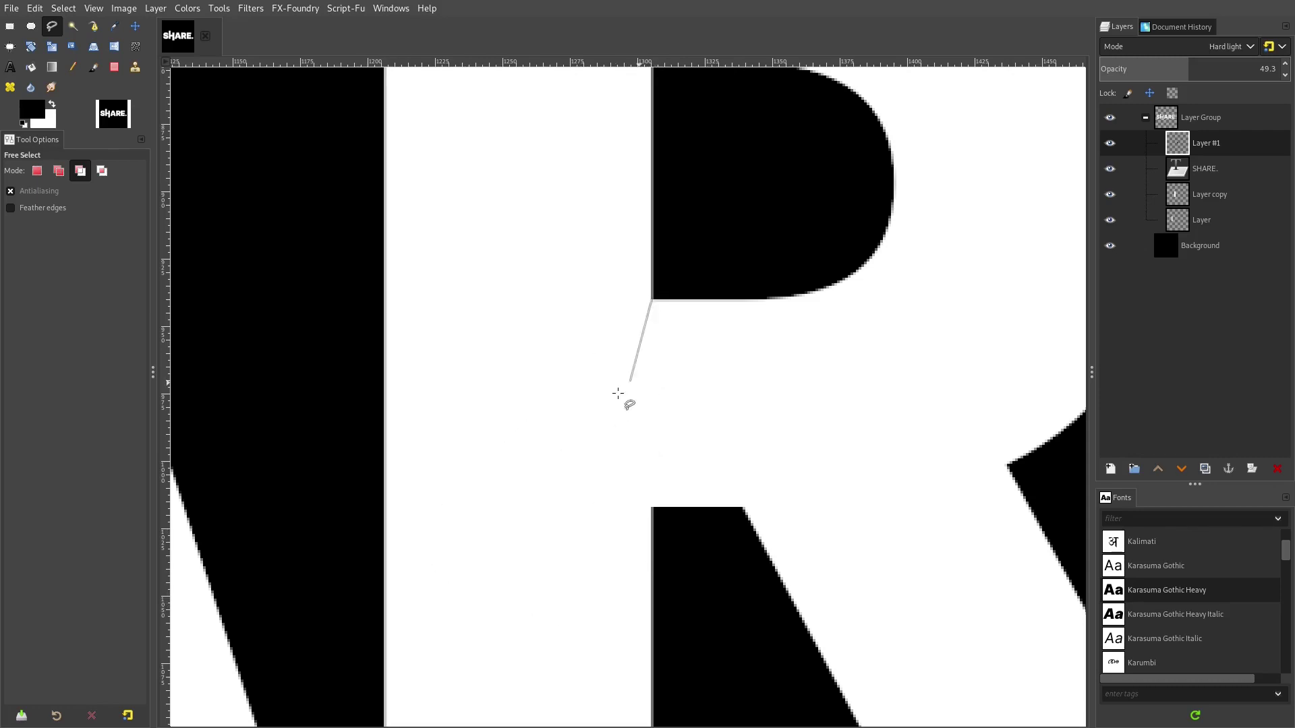
{"action": "left_click", "coordinate": [652, 545]}
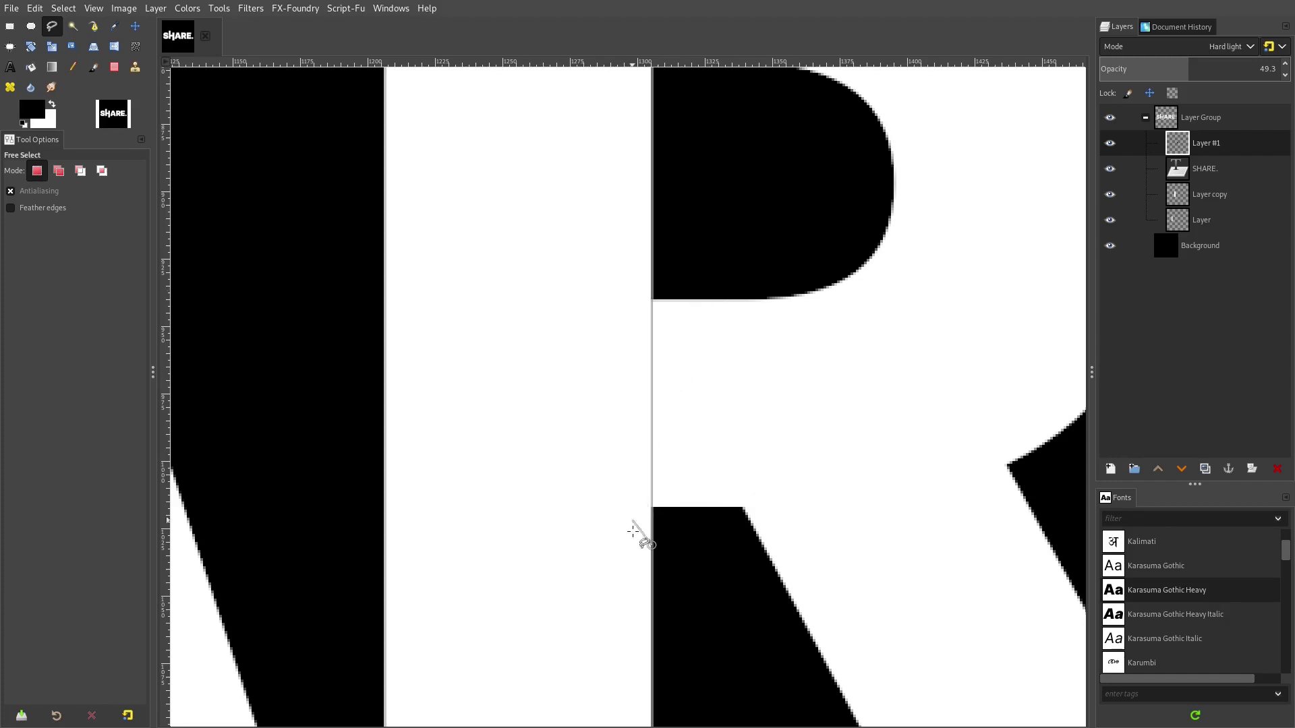
{"action": "scroll", "coordinate": [658, 550], "scroll_direction": "up", "scroll_amount": 4, "text": "ctrl"}
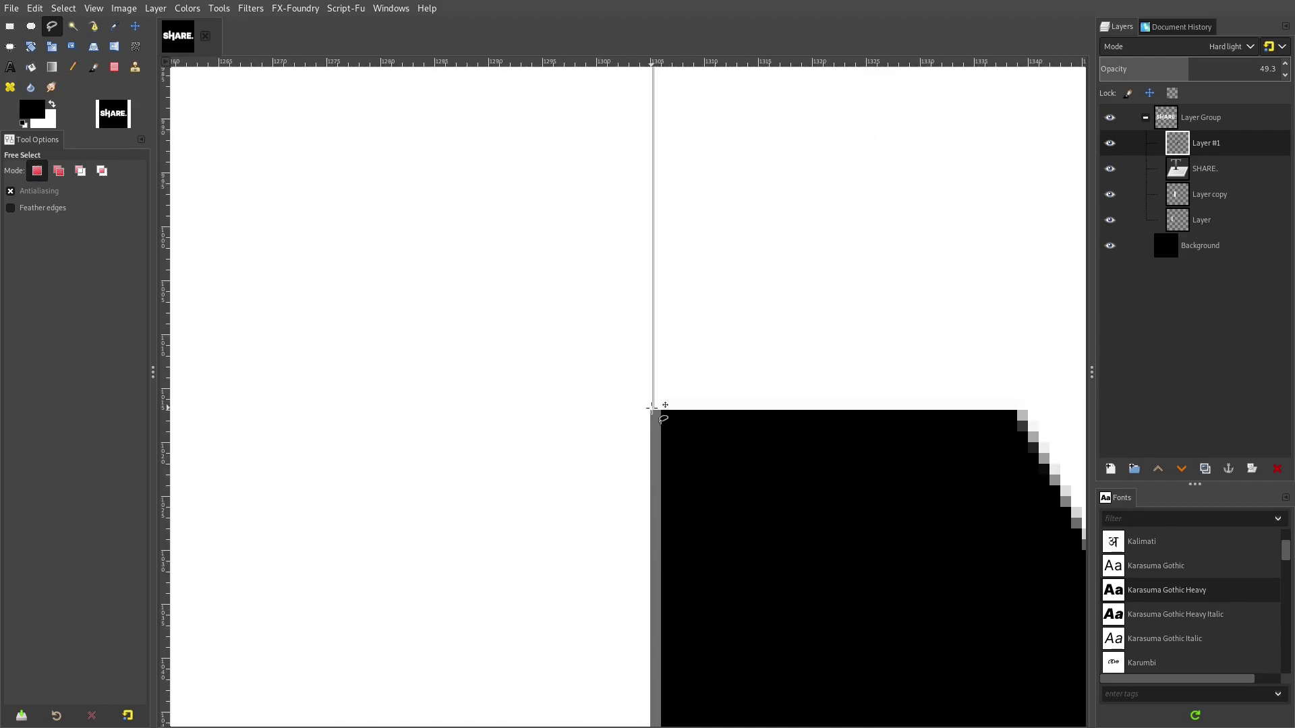
{"action": "scroll", "coordinate": [653, 408], "scroll_direction": "down", "scroll_amount": 5, "text": "ctrl"}
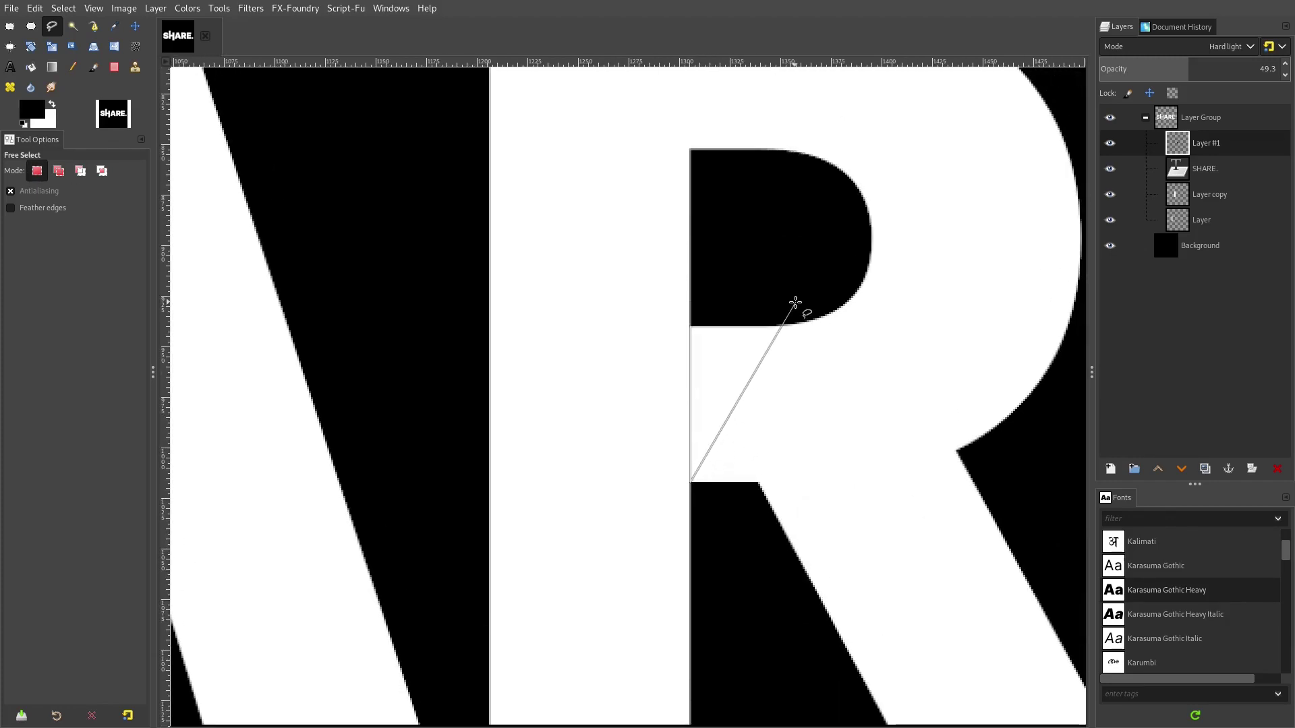
{"action": "double_click", "coordinate": [734, 305]}
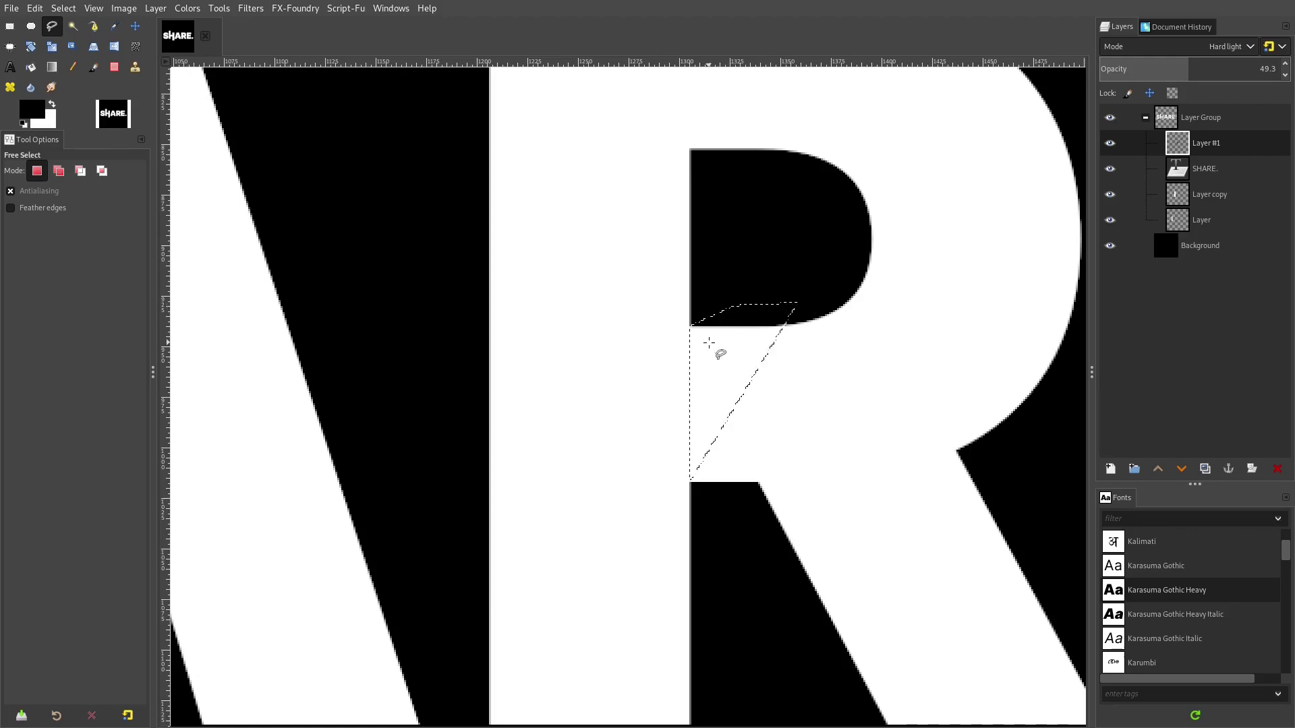
{"action": "left_click", "coordinate": [31, 67]}
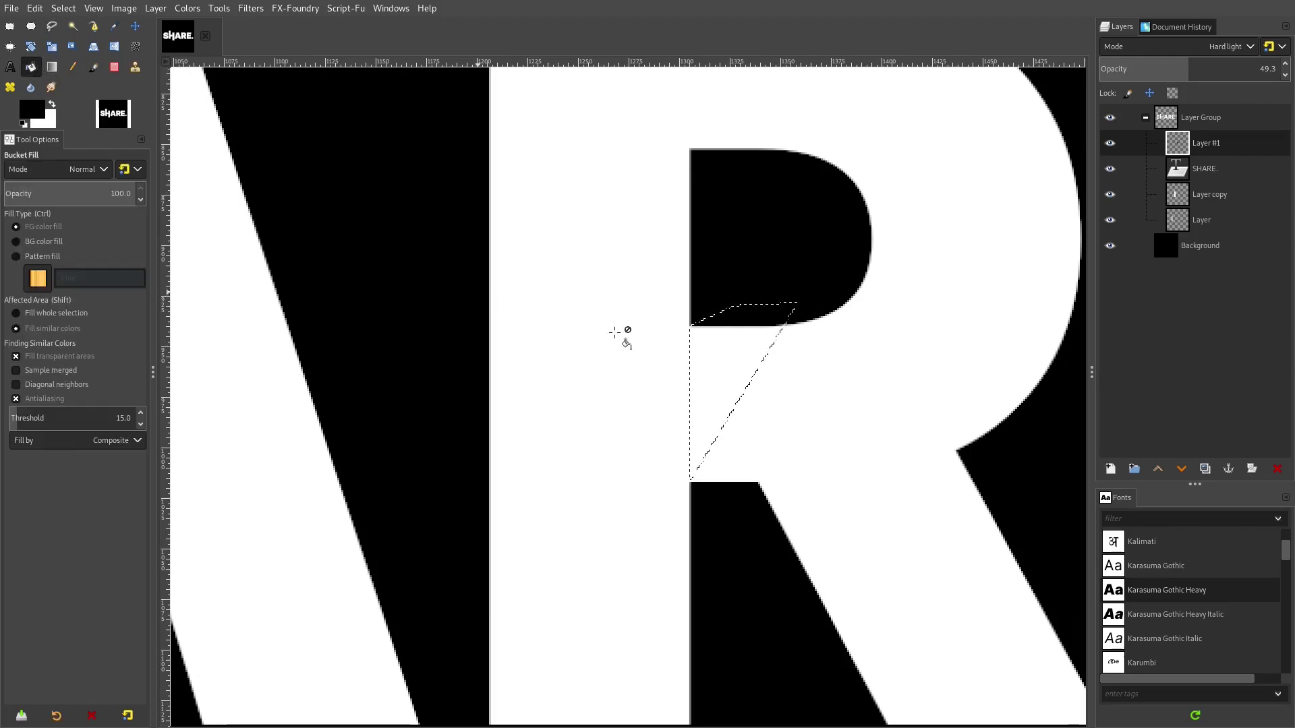
{"action": "left_click", "coordinate": [729, 352]}
{"action": "left_click", "coordinate": [65, 10]}
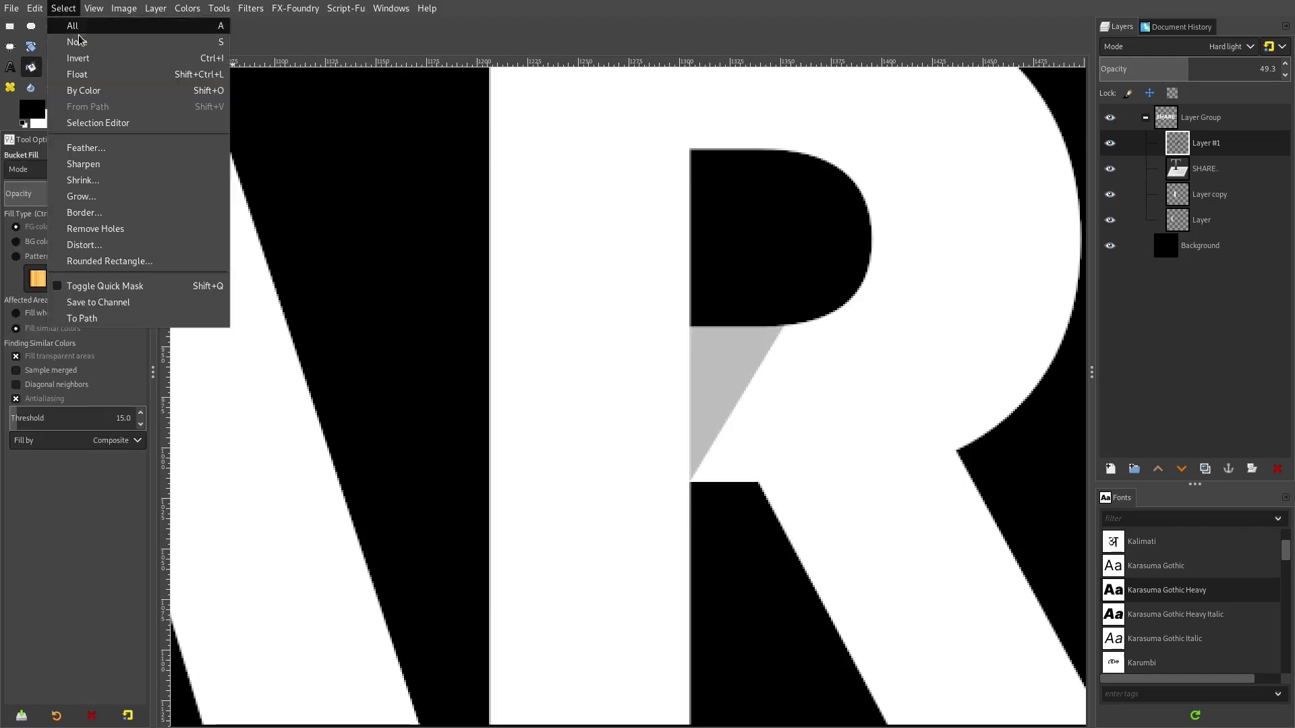
{"action": "left_click", "coordinate": [74, 38]}
- Try to free-select a triangular wedge at the left end of the H's crossbar and fill it on Layer #1
{"action": "scroll", "coordinate": [723, 338], "scroll_direction": "down", "scroll_amount": 8}
{"action": "scroll", "coordinate": [733, 352], "scroll_direction": "up", "scroll_amount": 3}
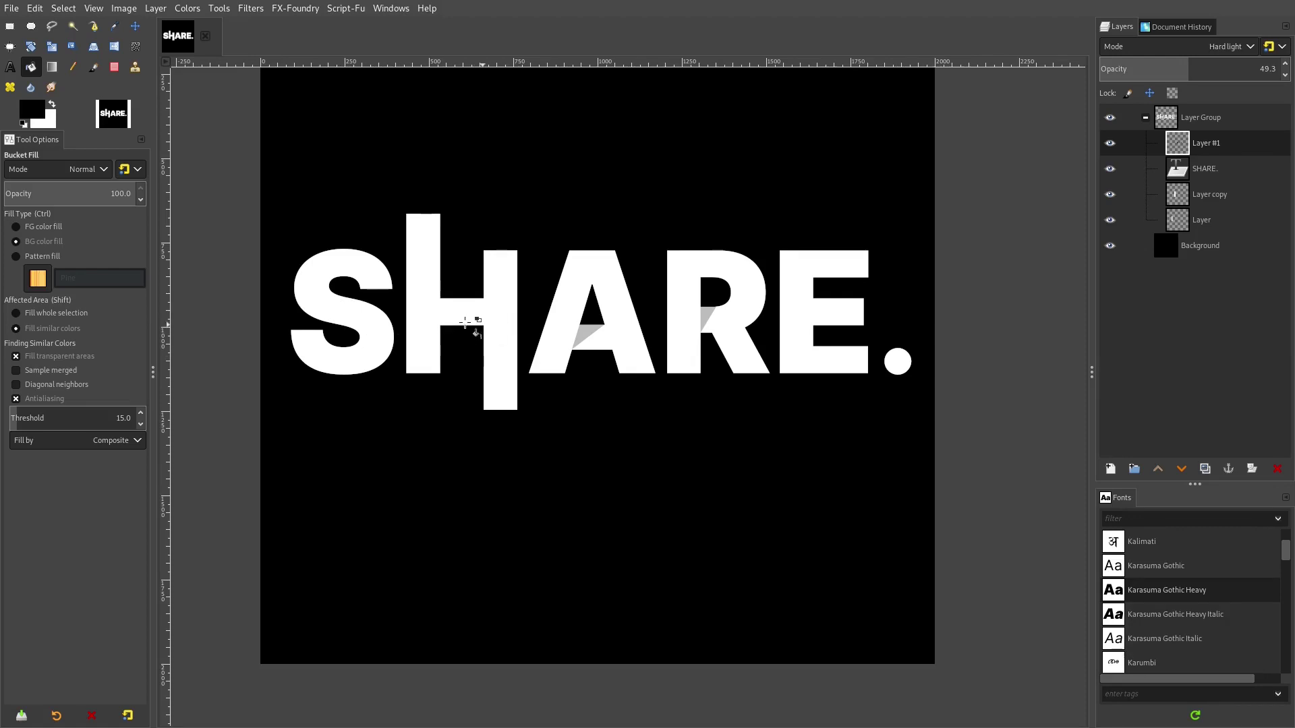
{"action": "scroll", "coordinate": [477, 326], "scroll_direction": "up", "scroll_amount": 3}
{"action": "key", "text": "f"}
{"action": "scroll", "coordinate": [438, 473], "scroll_direction": "up", "scroll_amount": 3}
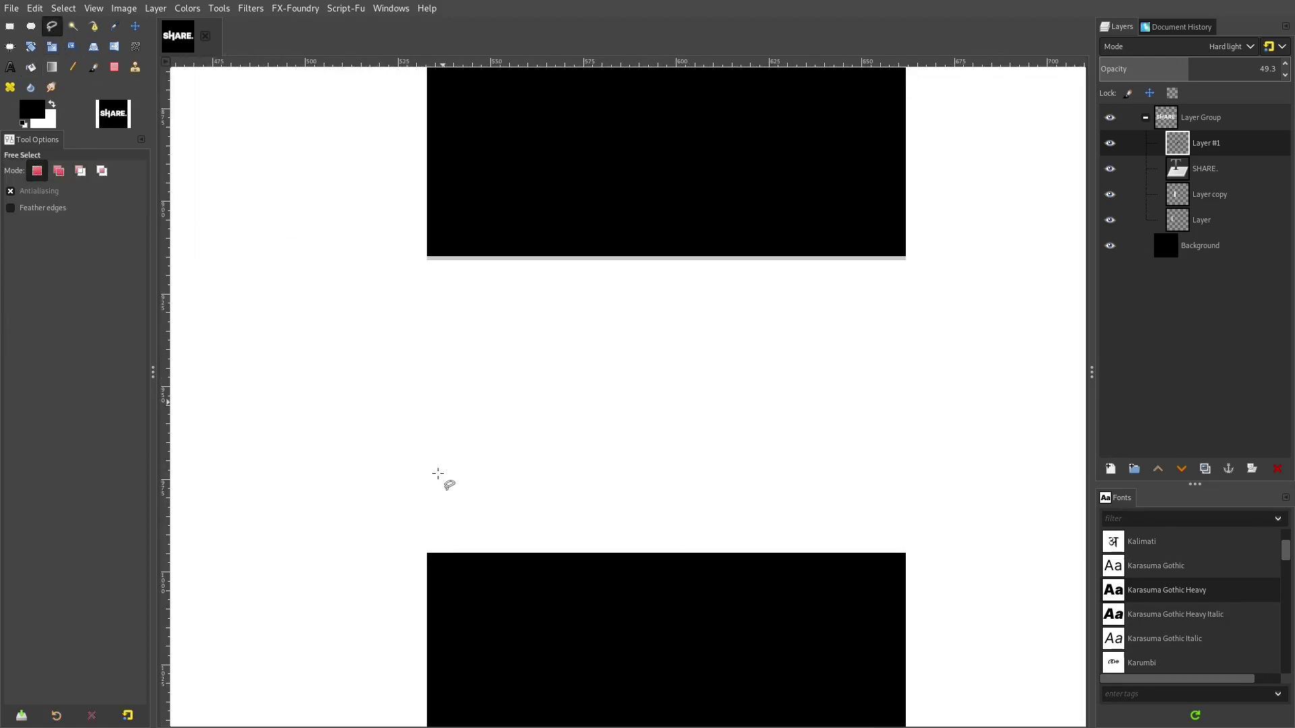
{"action": "left_click", "coordinate": [427, 553]}
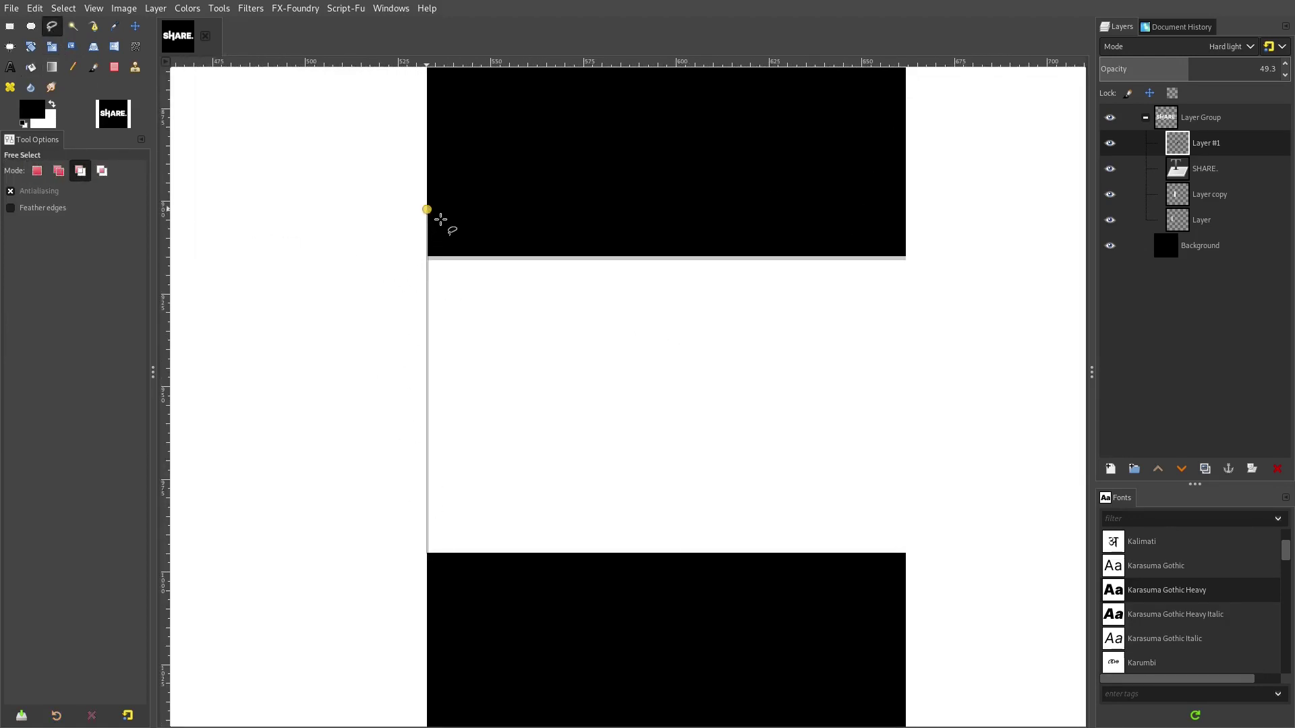
{"action": "left_click", "coordinate": [428, 551]}
{"action": "key", "text": "Return"}
{"action": "key", "text": "shift+ctrl+j"}
{"action": "key", "text": "shift+b"}
{"action": "scroll", "coordinate": [480, 255], "scroll_direction": "up", "scroll_amount": 8, "text": "ctrl"}
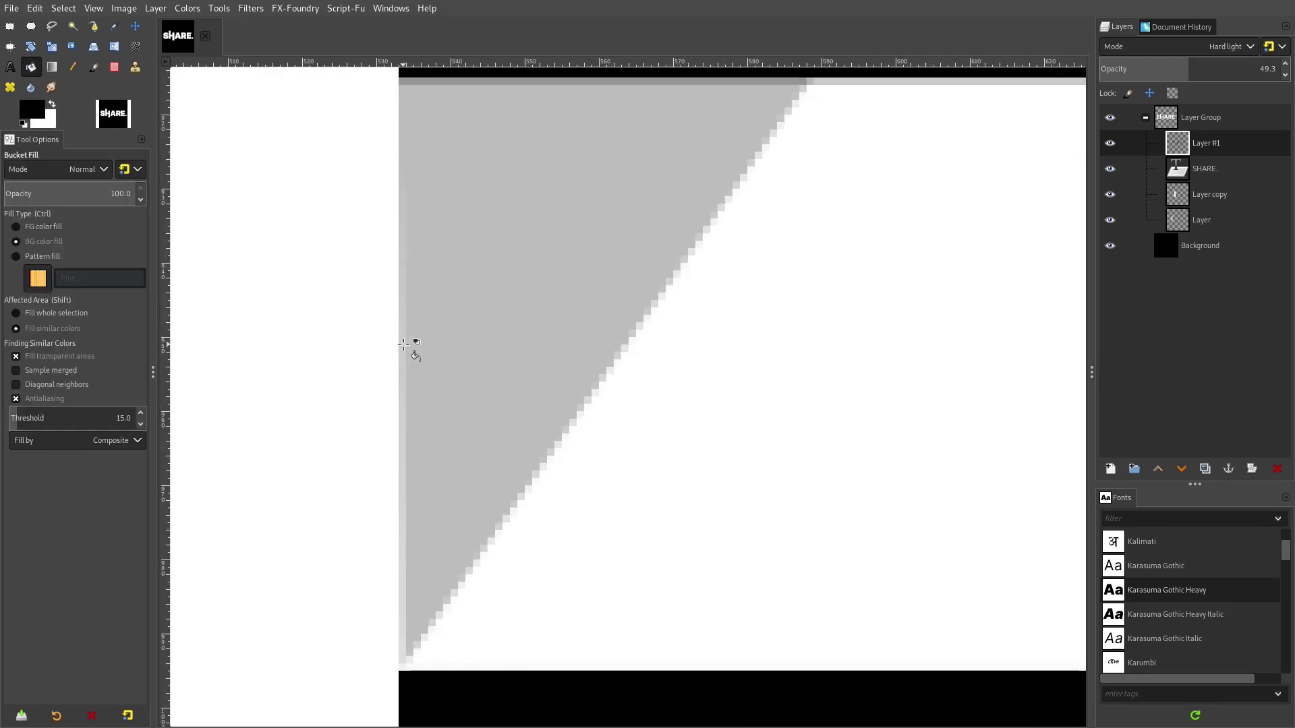
- Redraw the triangular selection flush with the H's left stem on the crossbar, fill it with black and clear the selection
{"action": "left_click", "coordinate": [54, 29]}
{"action": "left_click", "coordinate": [401, 145]}
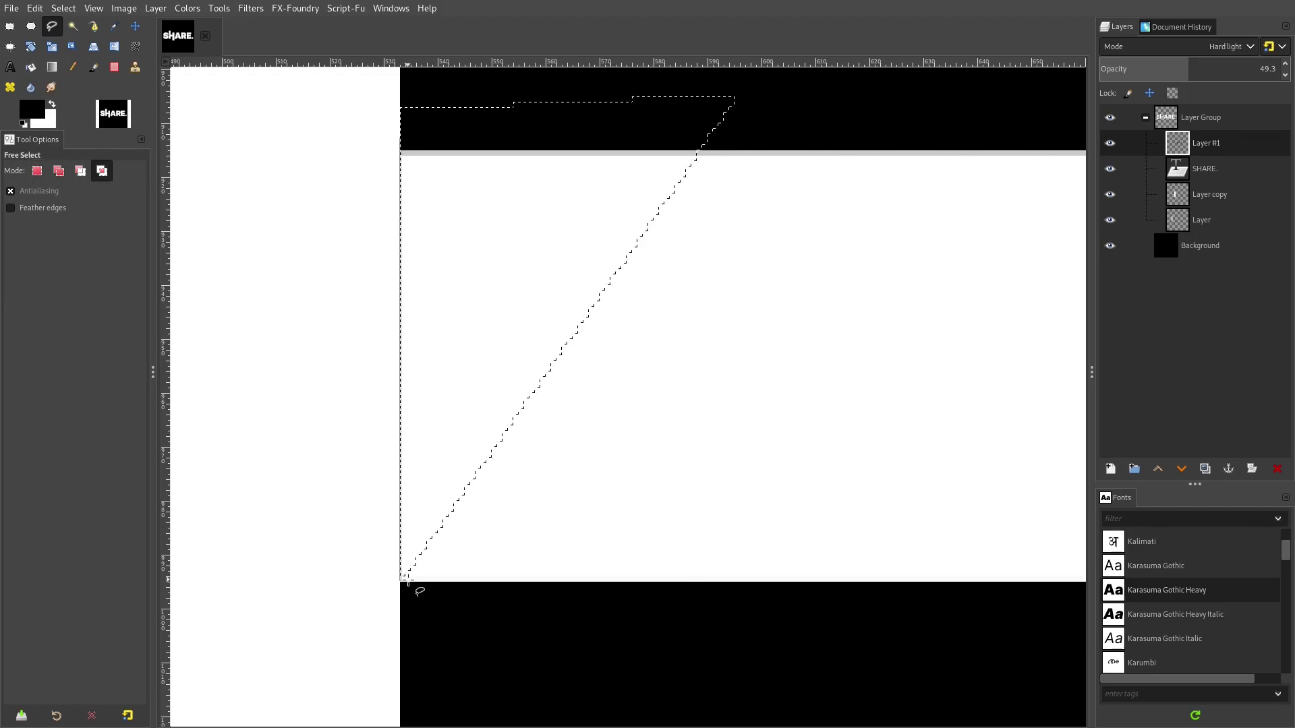
{"action": "left_click", "coordinate": [408, 581]}
{"action": "mouse_move", "coordinate": [751, 107]}
{"action": "left_mouse_down"}
{"action": "mouse_move", "coordinate": [428, 124]}
{"action": "mouse_move", "coordinate": [402, 143]}
{"action": "left_mouse_up"}
{"action": "key", "text": "Return"}
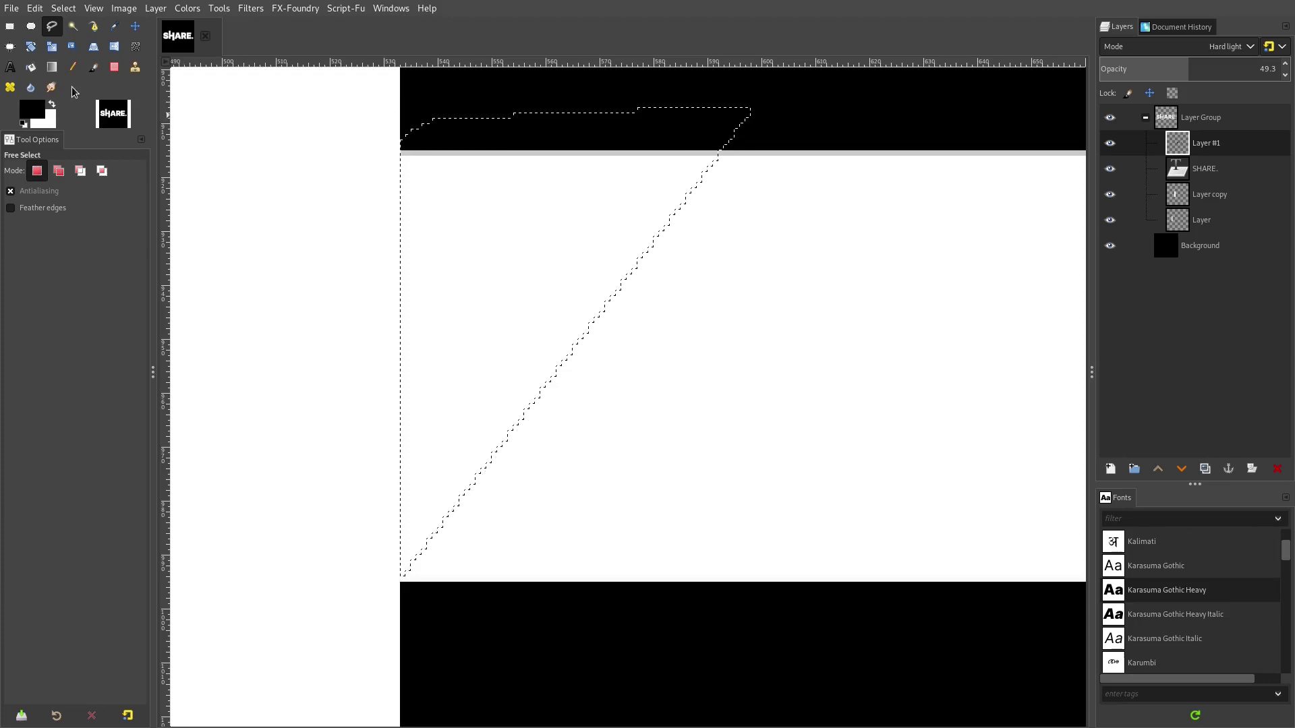
{"action": "key", "text": "shift+b"}
{"action": "key", "text": "ctrl+comma"}
{"action": "left_click", "coordinate": [82, 5]}
{"action": "key", "text": "Escape"}
{"action": "scroll", "coordinate": [673, 361], "scroll_direction": "down", "scroll_amount": 6, "text": "ctrl"}
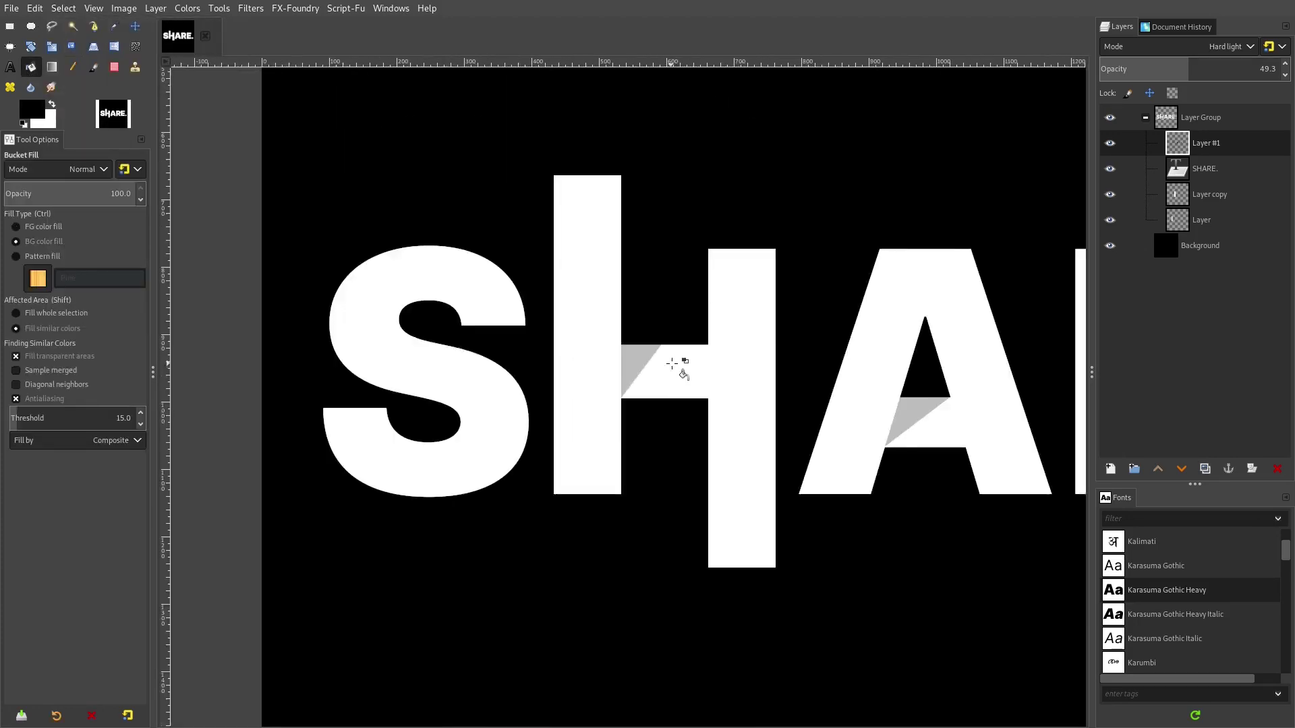
- Set Layer #1 to Erase mode at 100 opacity so the wedges cut through the H, A and R
{"action": "scroll", "coordinate": [688, 368], "scroll_direction": "up", "scroll_amount": 1, "text": "ctrl"}
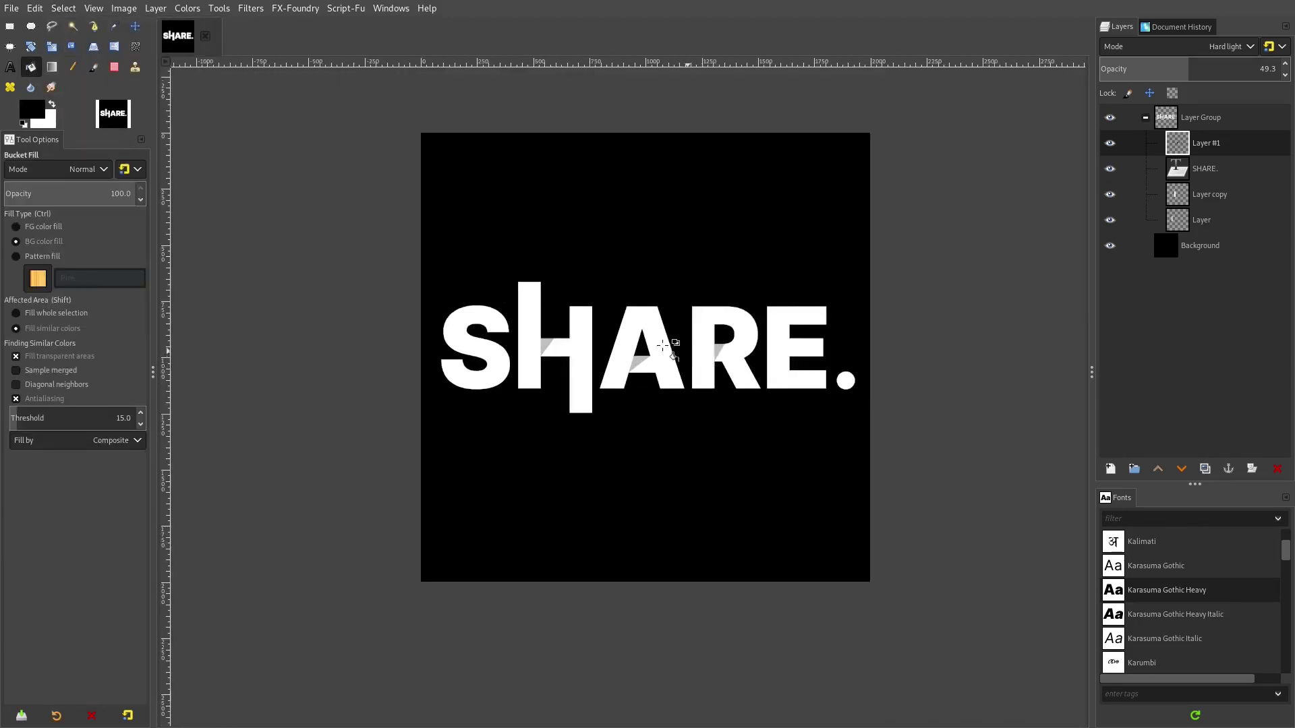
{"action": "scroll", "coordinate": [644, 317], "scroll_direction": "up", "scroll_amount": 1, "text": "ctrl"}
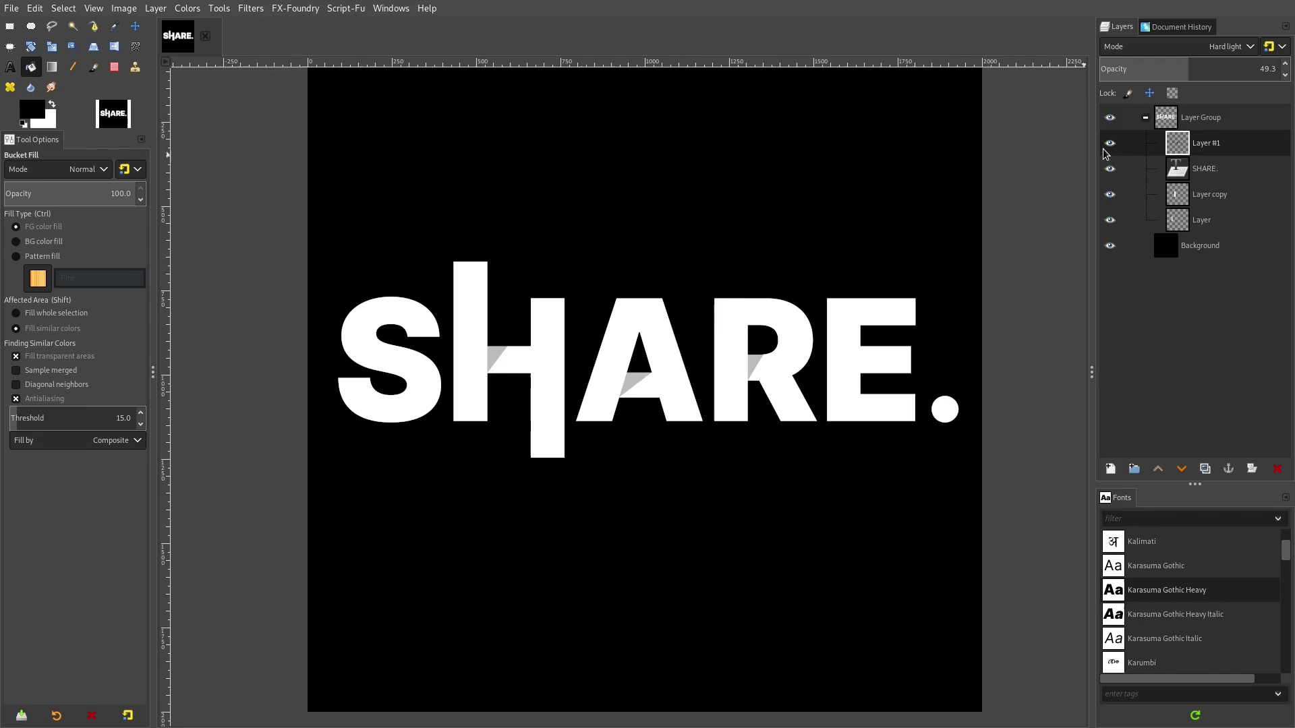
{"action": "left_click", "coordinate": [1212, 49]}
{"action": "scroll", "coordinate": [1166, 77], "scroll_direction": "up", "scroll_amount": 5}
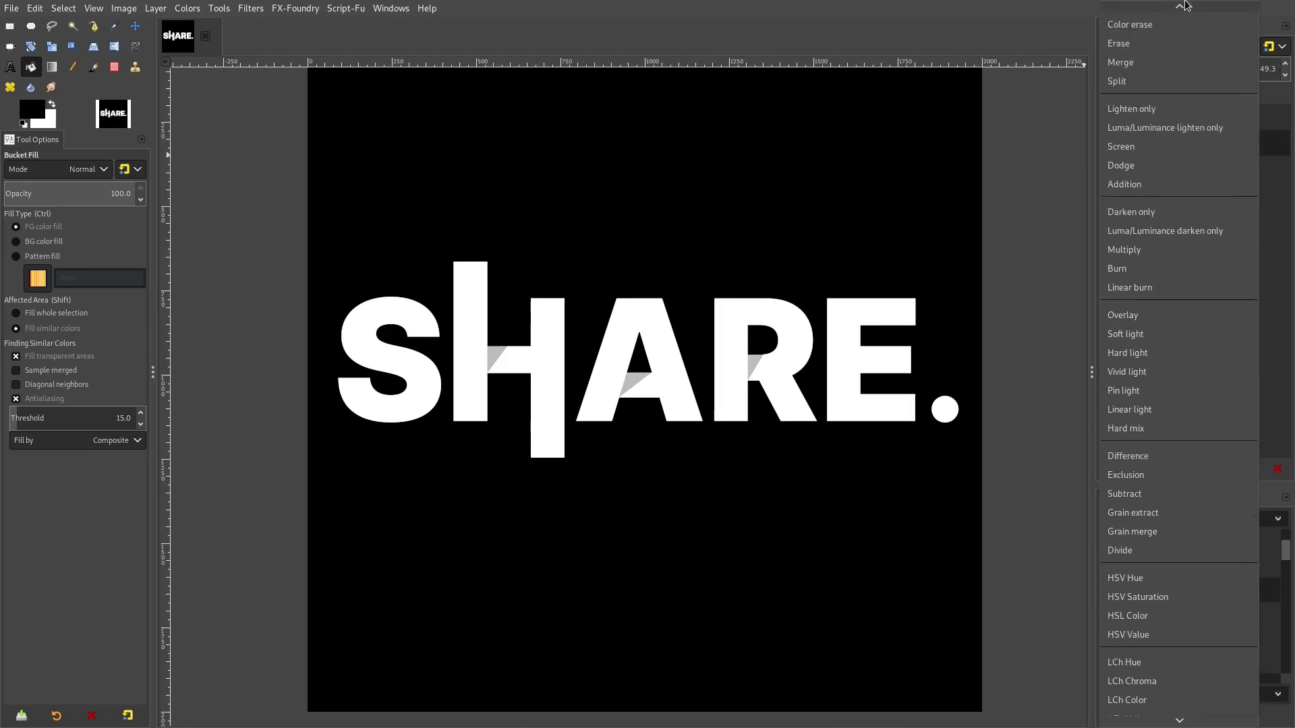
{"action": "left_click", "coordinate": [1166, 77]}
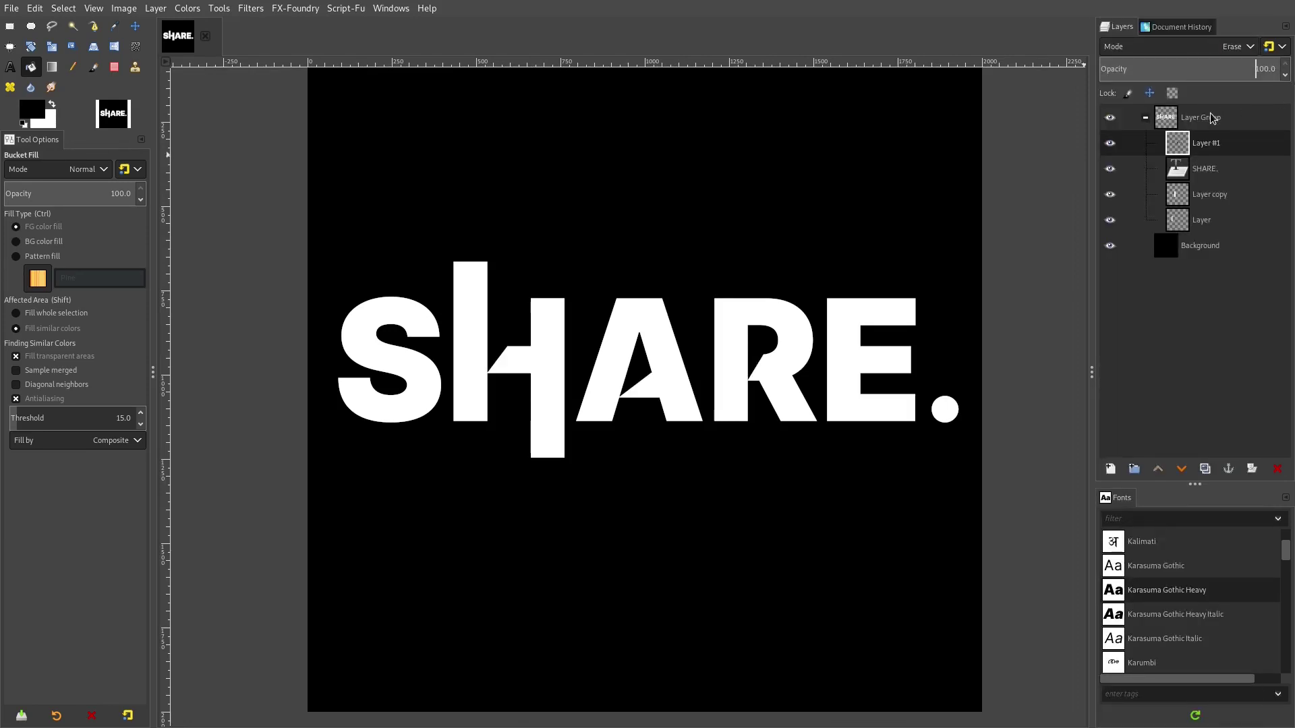
{"action": "scroll", "coordinate": [678, 402], "scroll_direction": "down", "scroll_amount": 3, "text": "ctrl"}
{"action": "scroll", "coordinate": [677, 401], "scroll_direction": "up", "scroll_amount": 3, "text": "ctrl"}
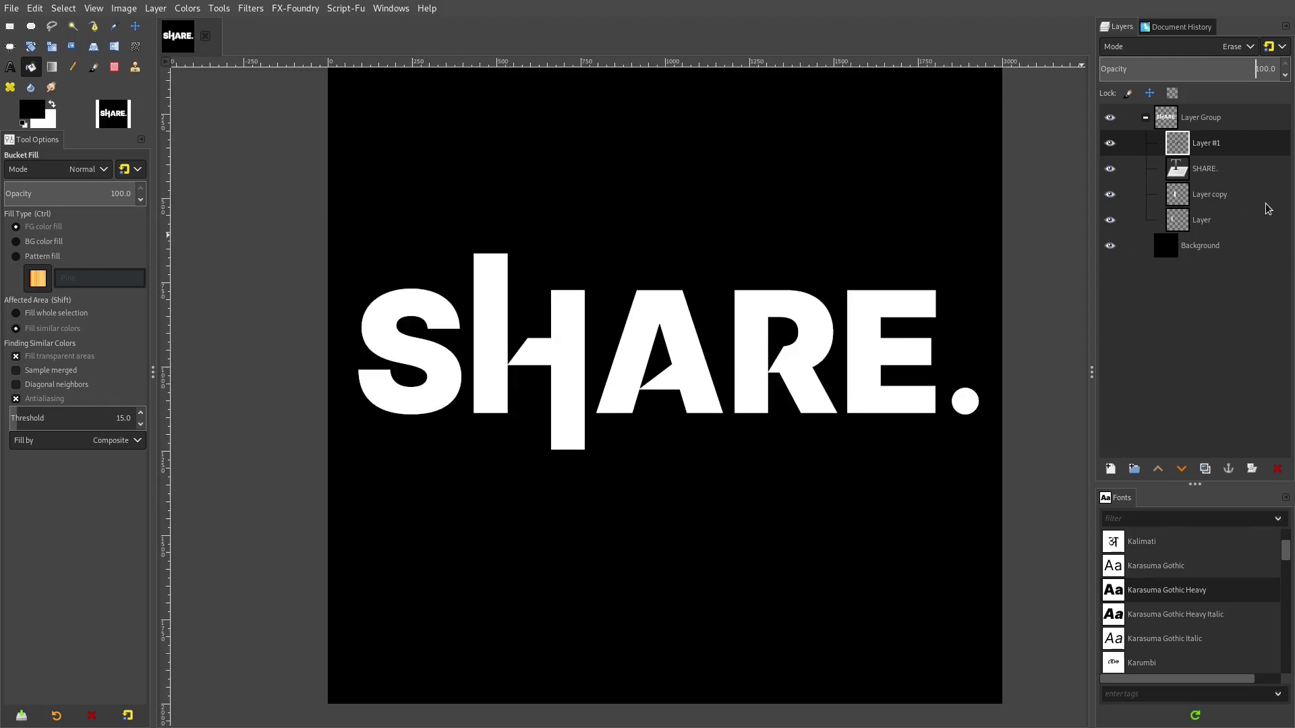
- Add a transparent 2000 × 2000 px layer above Layer #1 and draw a vertical black-to-white linear gradient ending at about X 958, Y 468 px
{"action": "left_click", "coordinate": [1112, 470]}
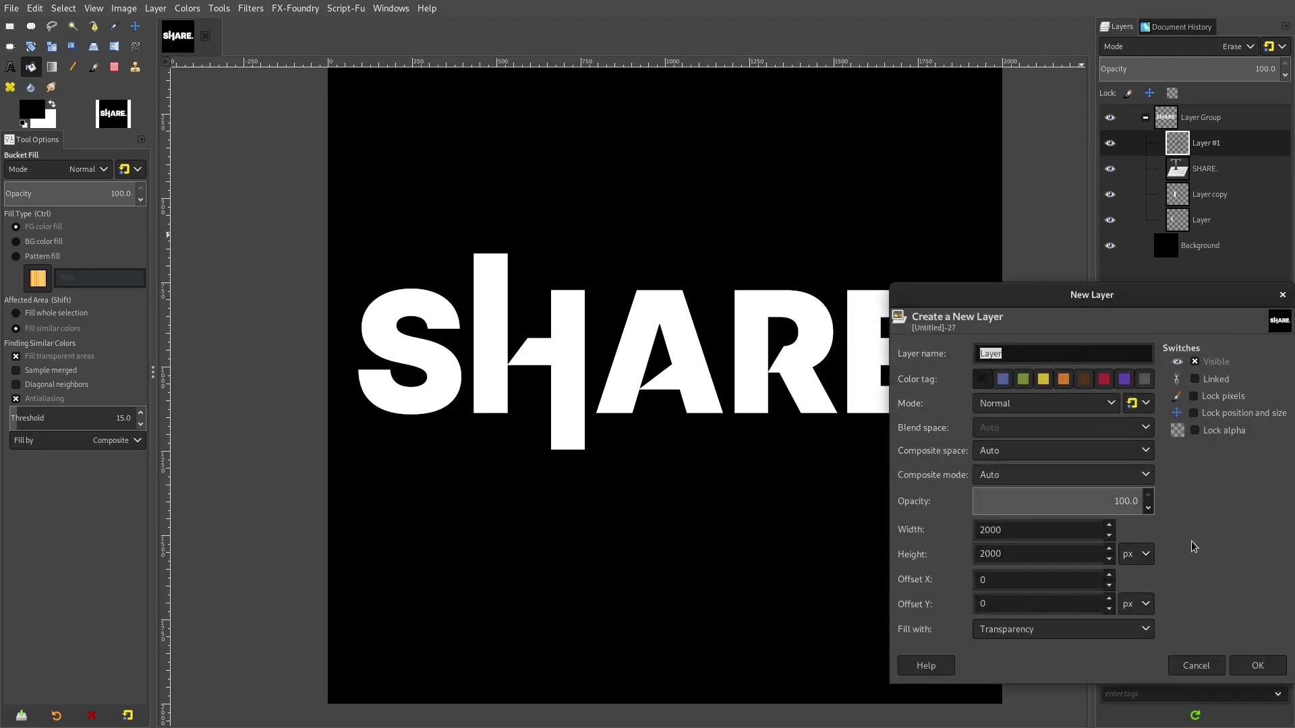
{"action": "left_click", "coordinate": [1255, 675]}
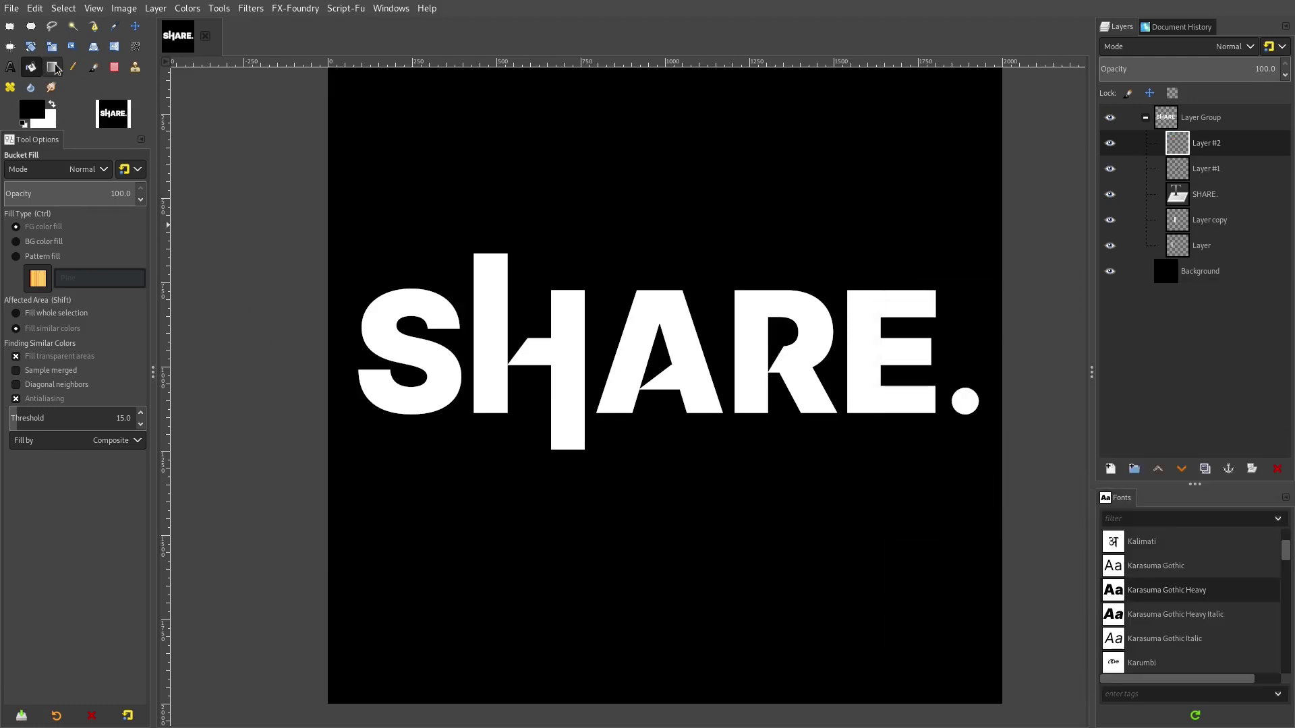
{"action": "left_click", "coordinate": [52, 66]}
{"action": "left_click", "coordinate": [104, 276]}
{"action": "key", "text": "Escape"}
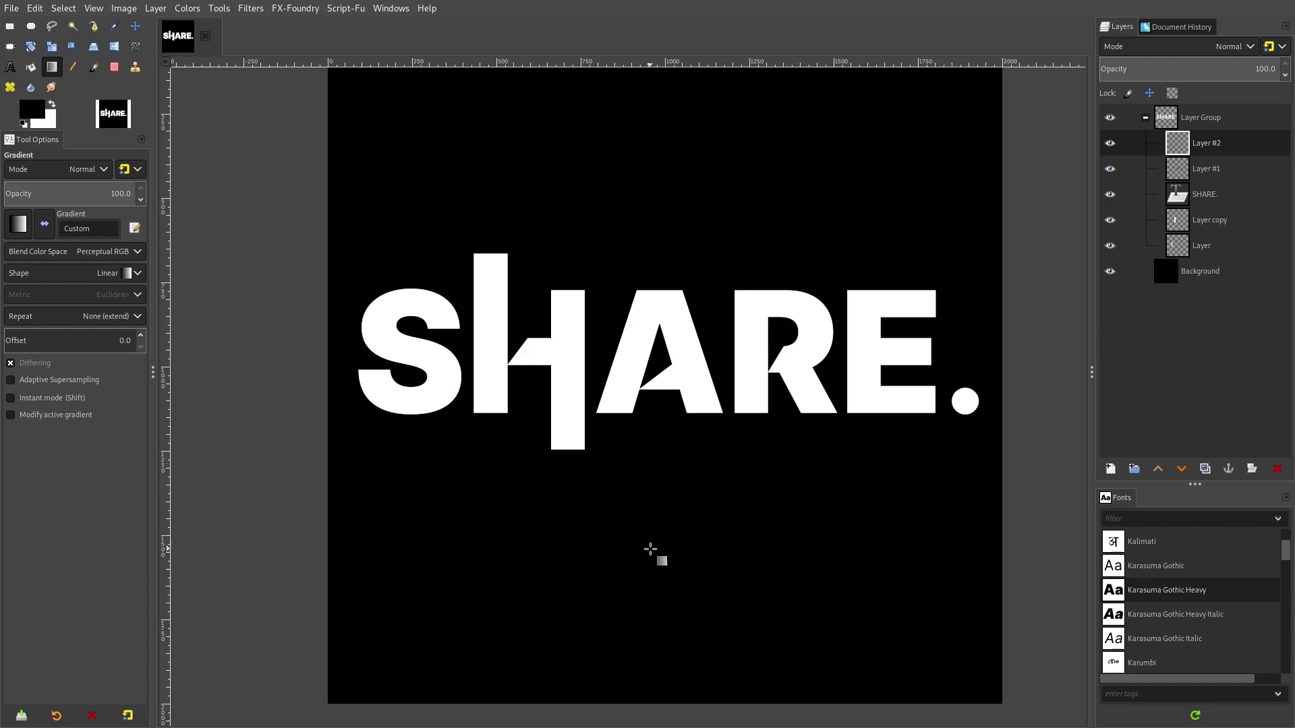
{"action": "left_click_drag", "start_coordinate": [651, 549], "coordinate": [651, 187]}
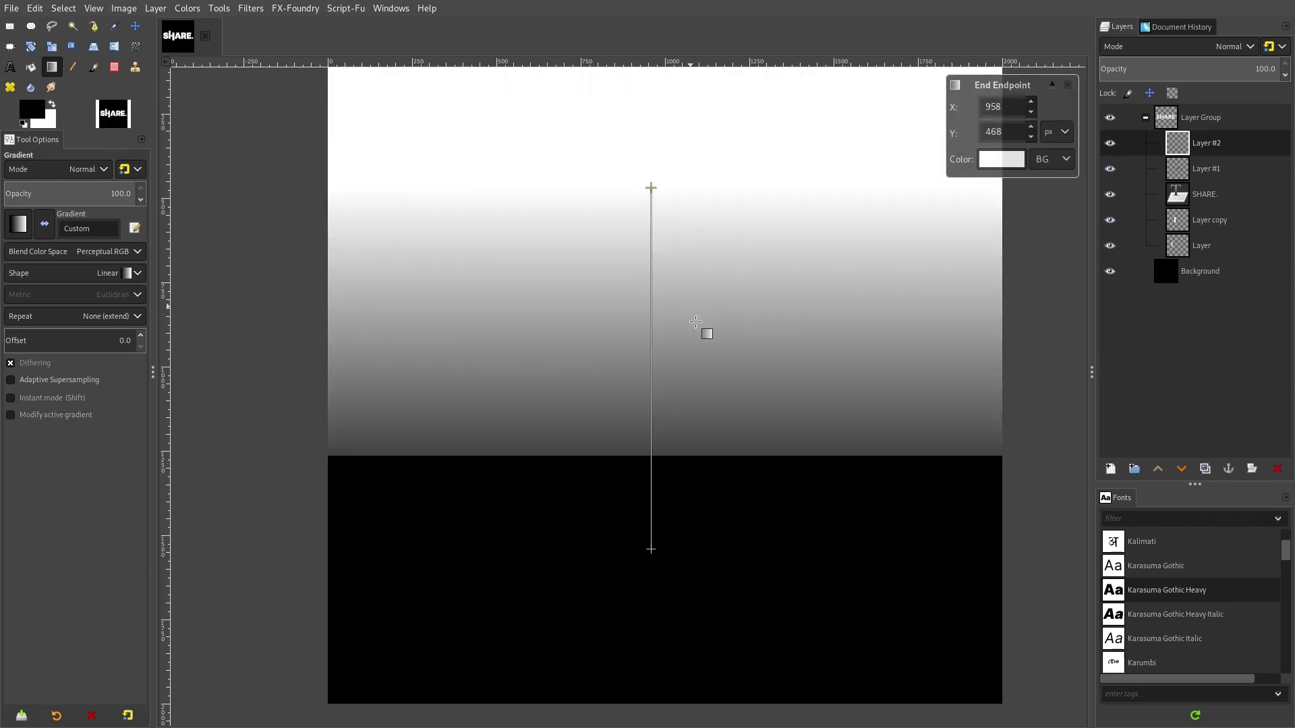
{"action": "key", "text": "Return"}
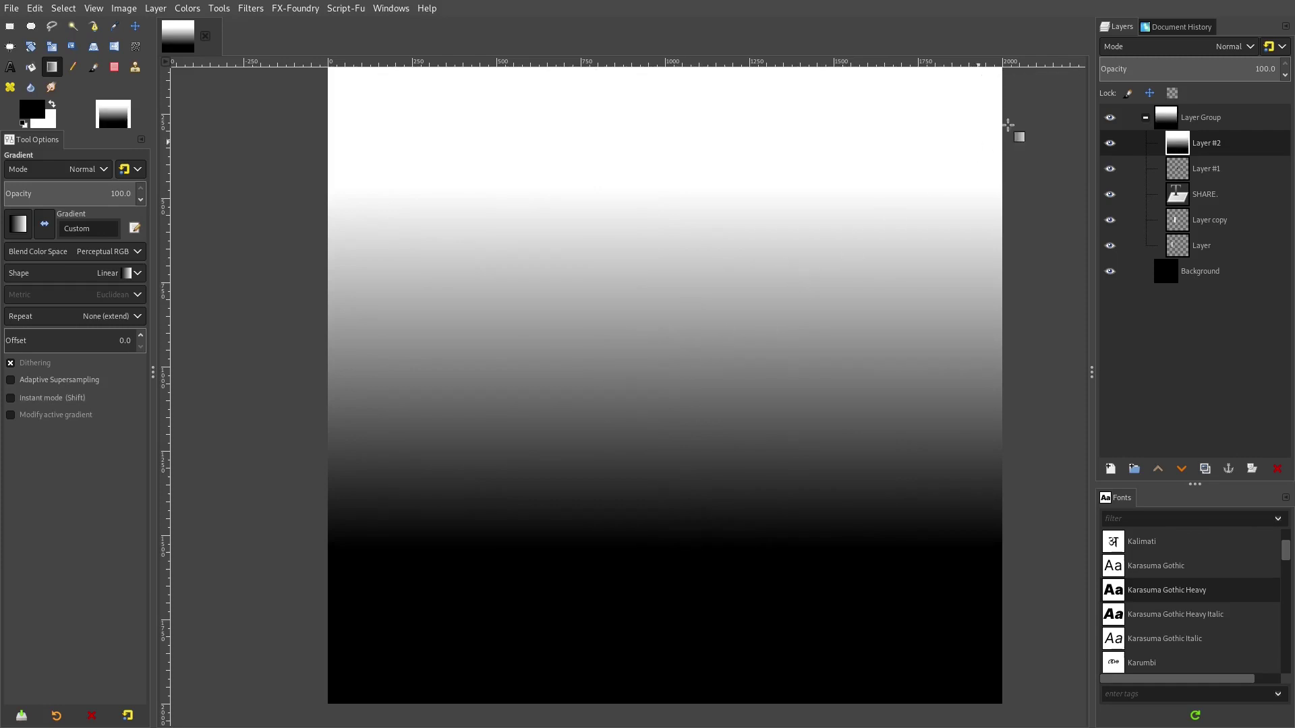
- Set the gradient layer's blend mode to Hard light so it shades the lettering
{"action": "left_click", "coordinate": [1155, 46]}
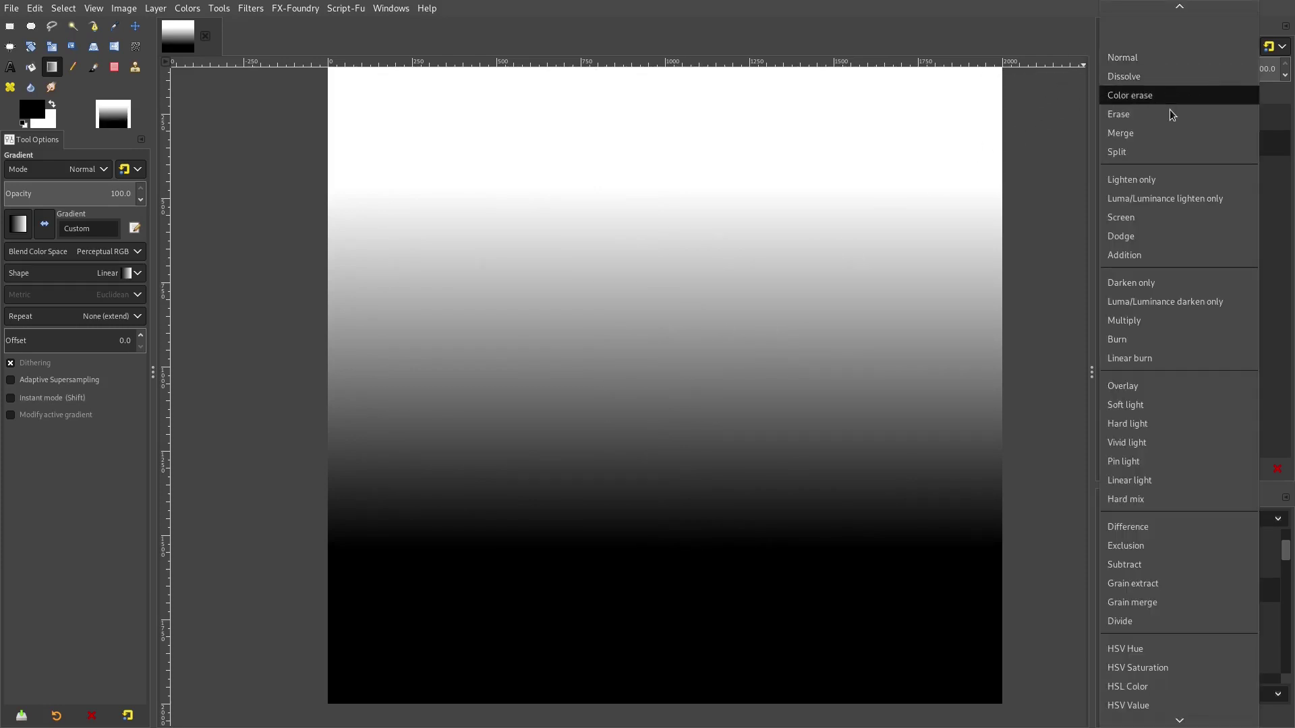
{"action": "left_click", "coordinate": [1167, 422]}
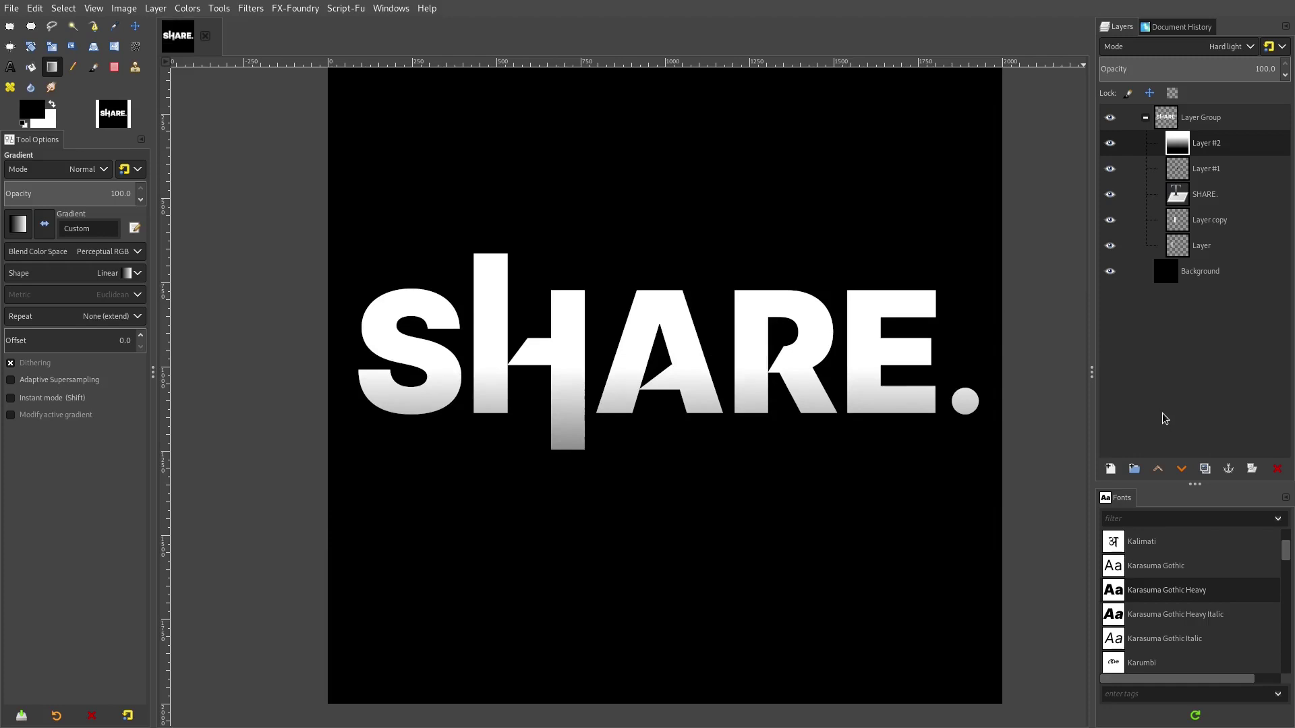
{"action": "scroll", "coordinate": [651, 405], "scroll_direction": "up", "scroll_amount": 1}
{"action": "scroll", "coordinate": [616, 427], "scroll_direction": "down", "scroll_amount": 2}
{"action": "scroll", "coordinate": [640, 408], "scroll_direction": "up", "scroll_amount": 2}
- Move the gradient layer straight up so the shading reaches higher on the letters
{"action": "left_click", "coordinate": [136, 27]}
{"action": "left_click_drag", "start_coordinate": [435, 265], "coordinate": [435, 212]}
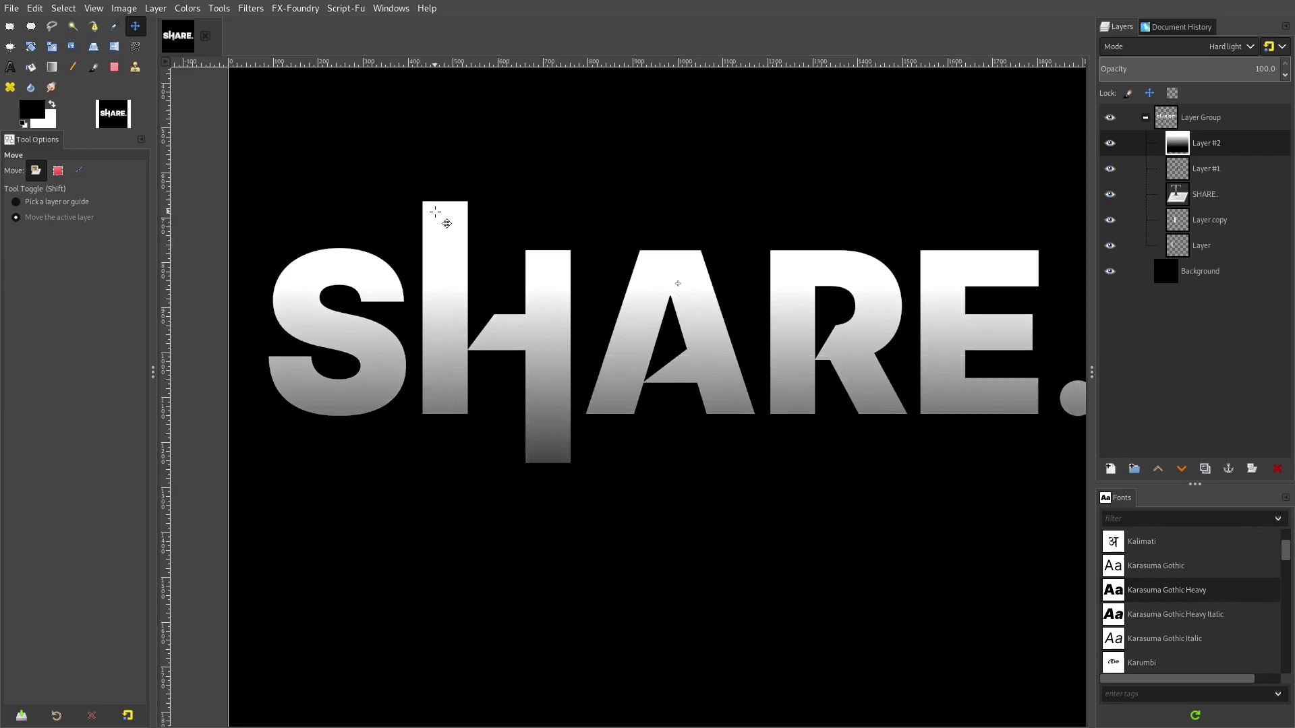
{"action": "scroll", "coordinate": [437, 236], "scroll_direction": "down", "scroll_amount": 3}
{"action": "scroll", "coordinate": [1079, 116], "scroll_direction": "up", "scroll_amount": 3}
- Lower the gradient layer's opacity to 56.3 and check the shading on the wordmark
{"action": "left_click_drag", "start_coordinate": [1213, 77], "coordinate": [1197, 67]}
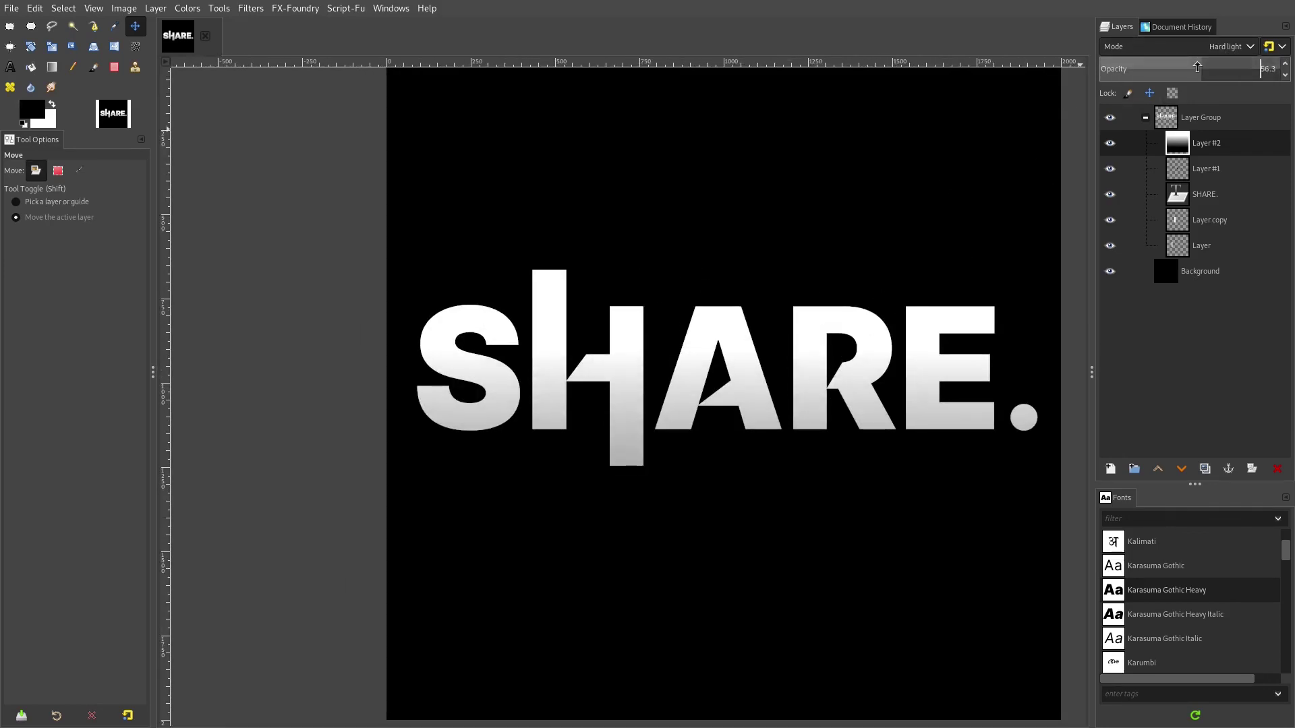
{"action": "scroll", "coordinate": [718, 354], "scroll_direction": "down", "scroll_amount": 3}
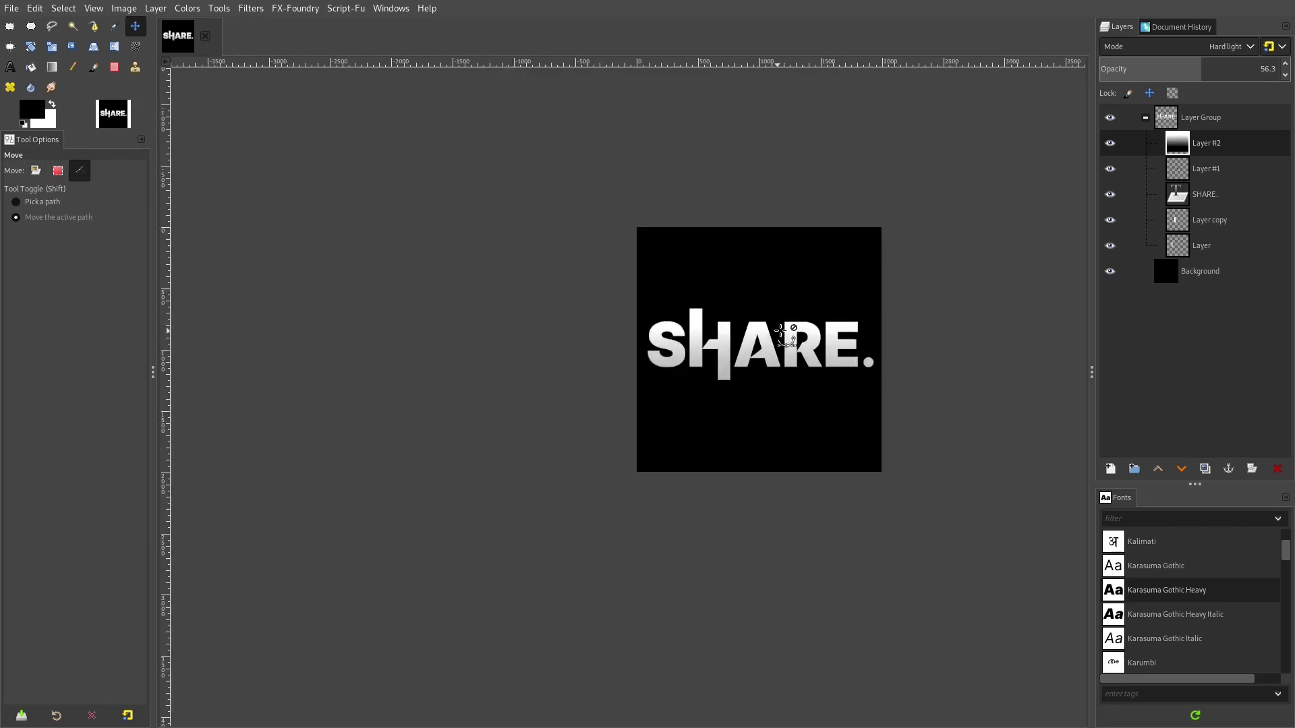
{"action": "scroll", "coordinate": [786, 333], "scroll_direction": "up", "scroll_amount": 3}
{"action": "scroll", "coordinate": [789, 335], "scroll_direction": "up", "scroll_amount": 1}
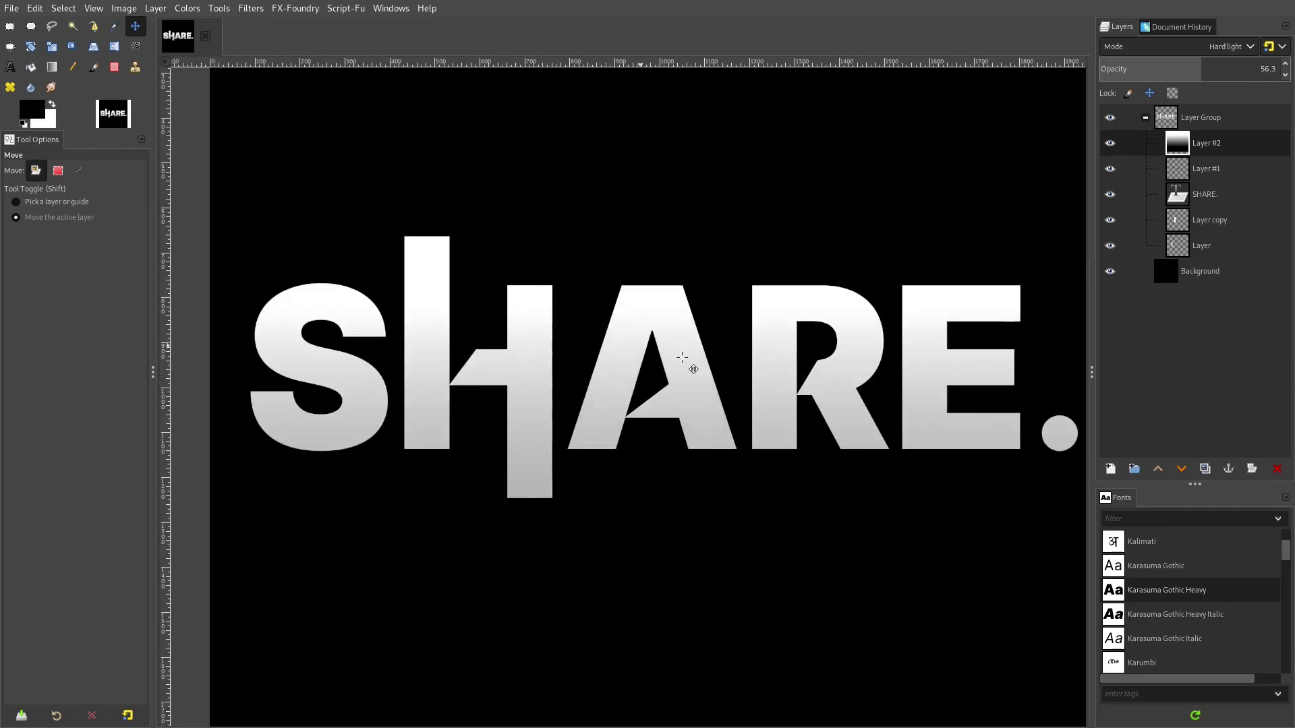
- Select the S and the whole H, including its extended stems, on the Layer Group with Fuzzy Select
{"action": "scroll", "coordinate": [788, 258], "scroll_direction": "down", "scroll_amount": 4}
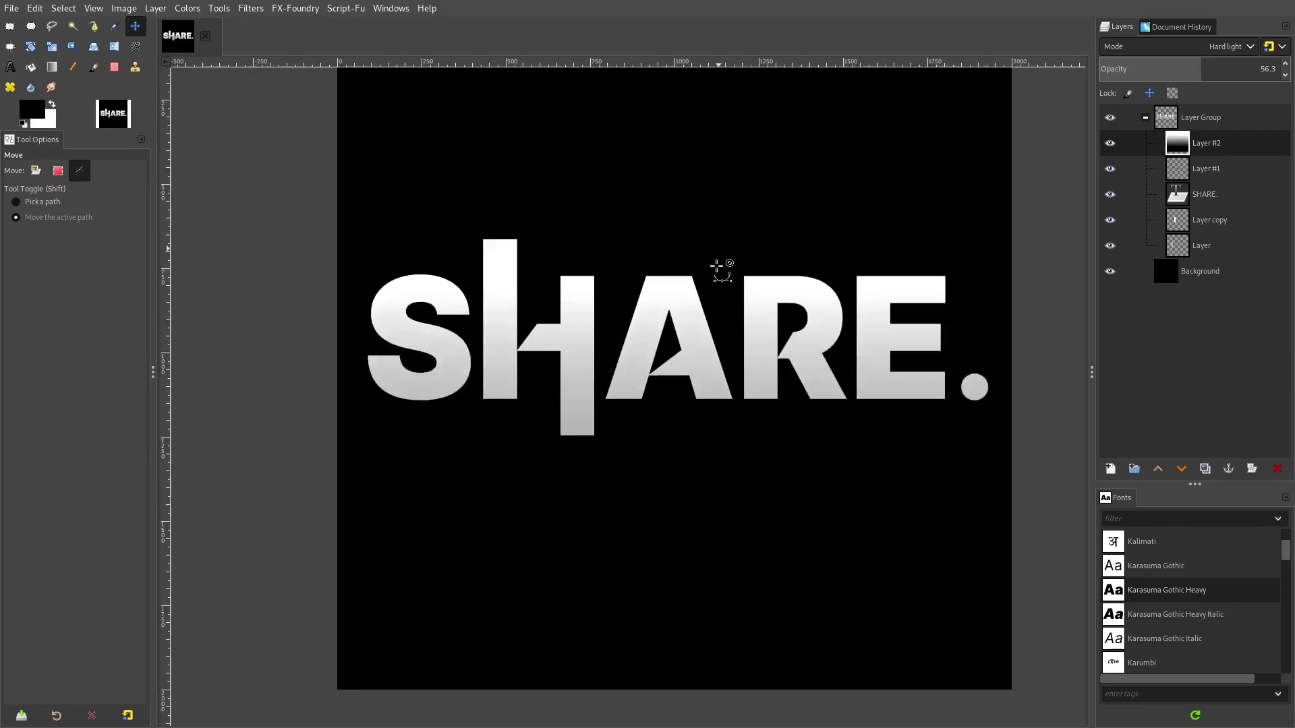
{"action": "scroll", "coordinate": [737, 283], "scroll_direction": "up", "scroll_amount": 4}
{"action": "left_click_drag", "start_coordinate": [731, 284], "coordinate": [785, 295]}
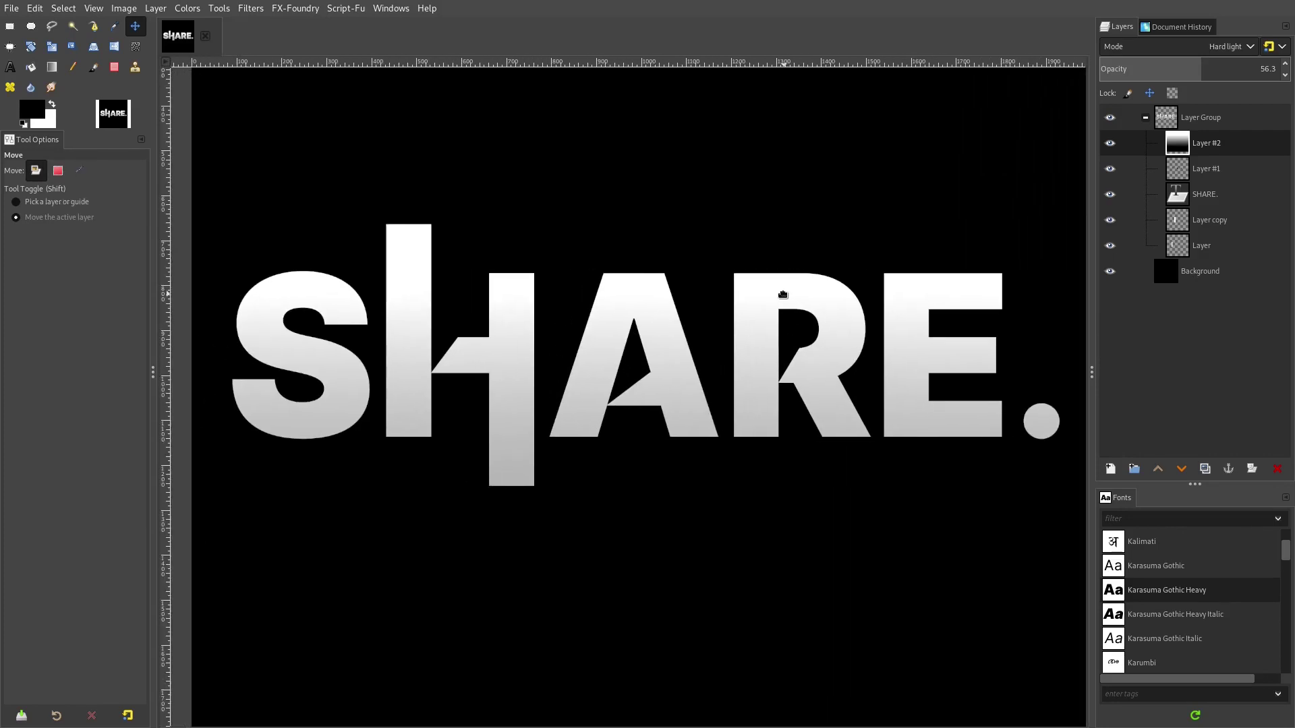
{"action": "left_click", "coordinate": [73, 27]}
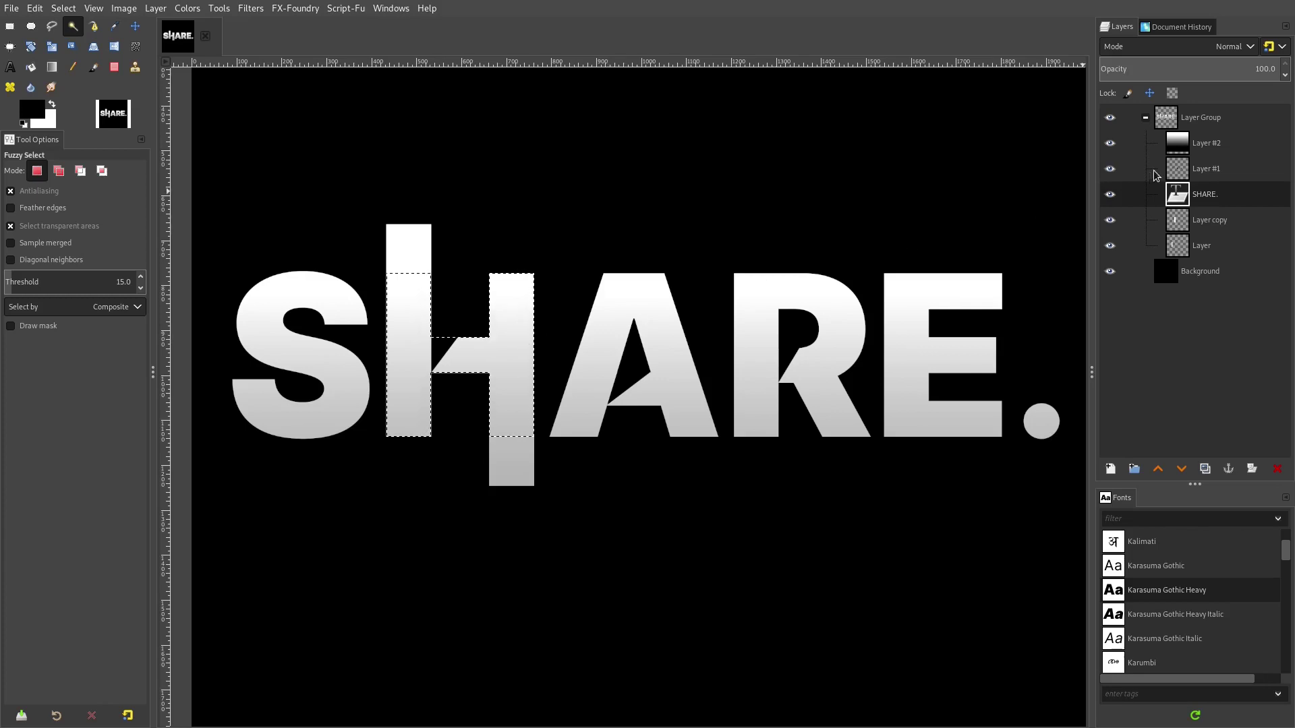
{"action": "left_click", "coordinate": [1198, 148]}
{"action": "left_click", "coordinate": [1193, 200]}
{"action": "left_click", "coordinate": [1199, 130]}
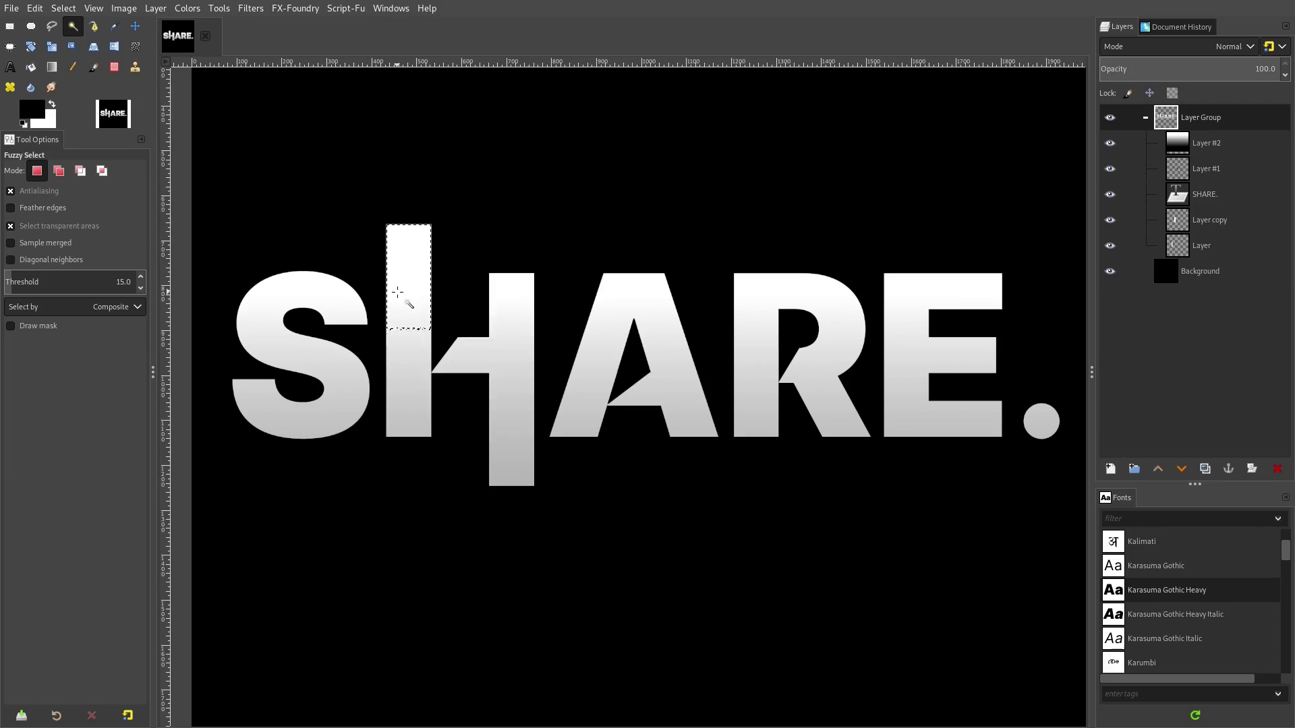
{"action": "left_click_drag", "start_coordinate": [381, 388], "coordinate": [398, 468]}
{"action": "left_click", "coordinate": [347, 371], "text": "shift"}
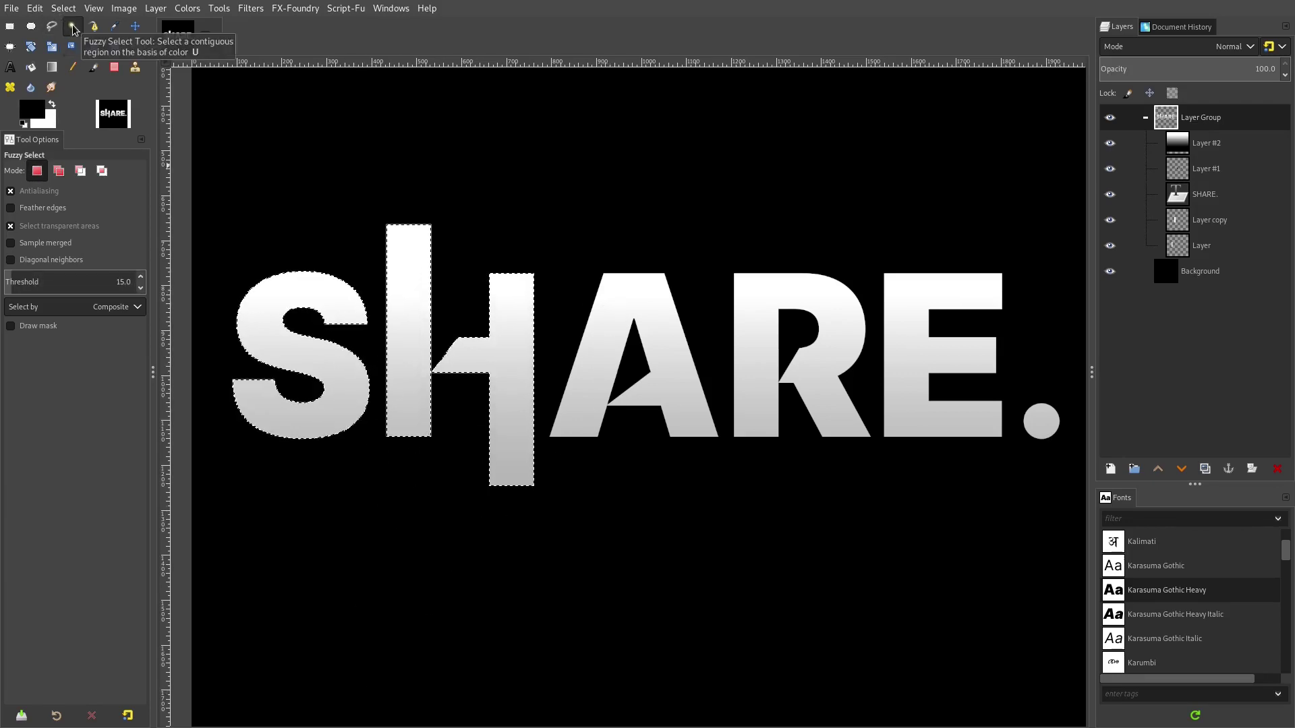
- Add the A, R, E and the period to the selection so the whole wordmark is selected
{"action": "key", "text": "shift"}
{"action": "left_click", "coordinate": [615, 298], "text": "shift"}
{"action": "left_click", "coordinate": [773, 335], "text": "shift"}
{"action": "left_click", "coordinate": [920, 312], "text": "shift"}
{"action": "left_click", "coordinate": [1041, 422], "text": "shift"}
{"action": "scroll", "coordinate": [796, 347], "scroll_direction": "up", "scroll_amount": 3, "text": "ctrl"}
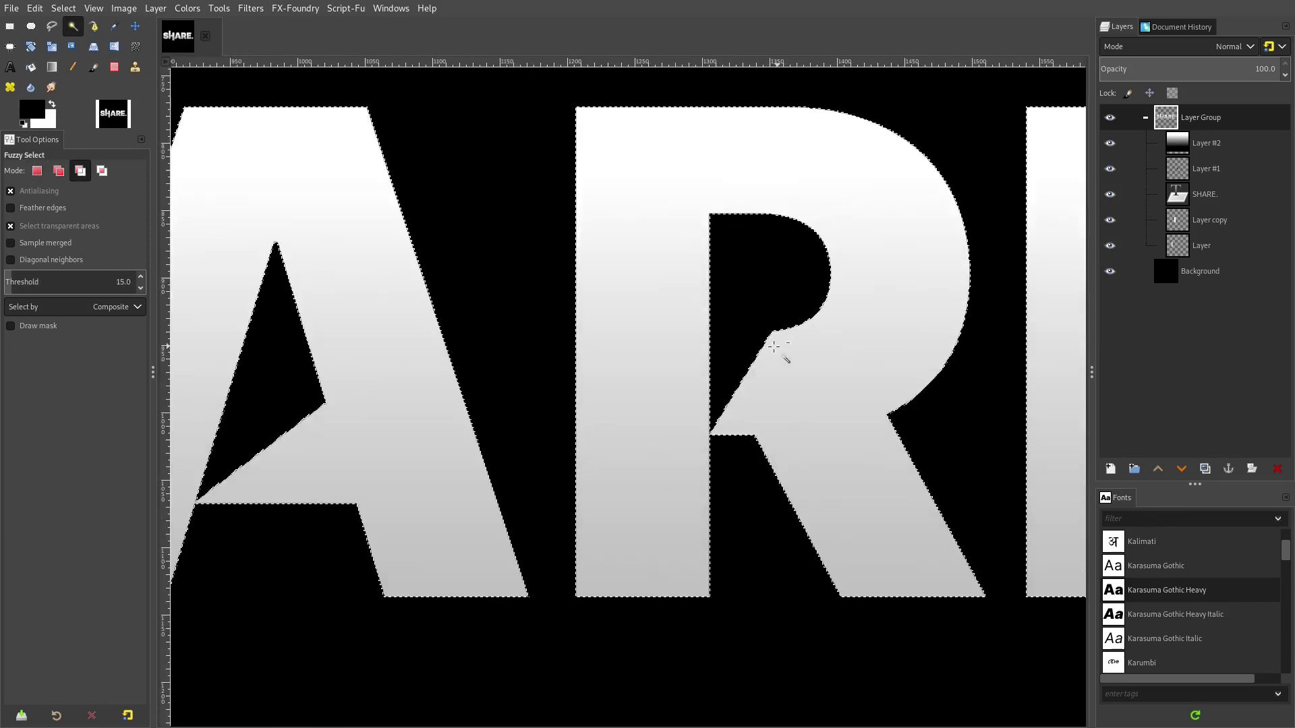
{"action": "scroll", "coordinate": [774, 346], "scroll_direction": "up", "scroll_amount": 4, "text": "ctrl"}
{"action": "scroll", "coordinate": [682, 425], "scroll_direction": "down", "scroll_amount": 8, "text": "ctrl"}
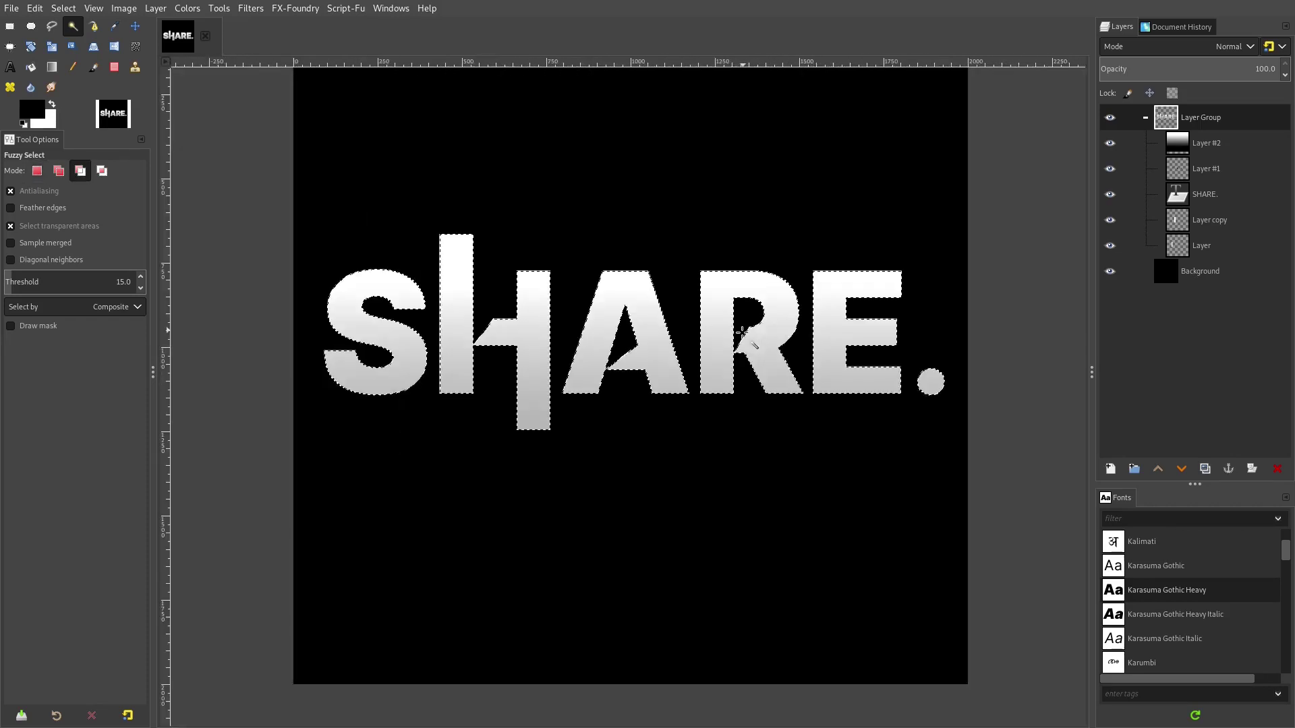
{"action": "scroll", "coordinate": [555, 340], "scroll_direction": "up", "scroll_amount": 1, "text": "ctrl"}
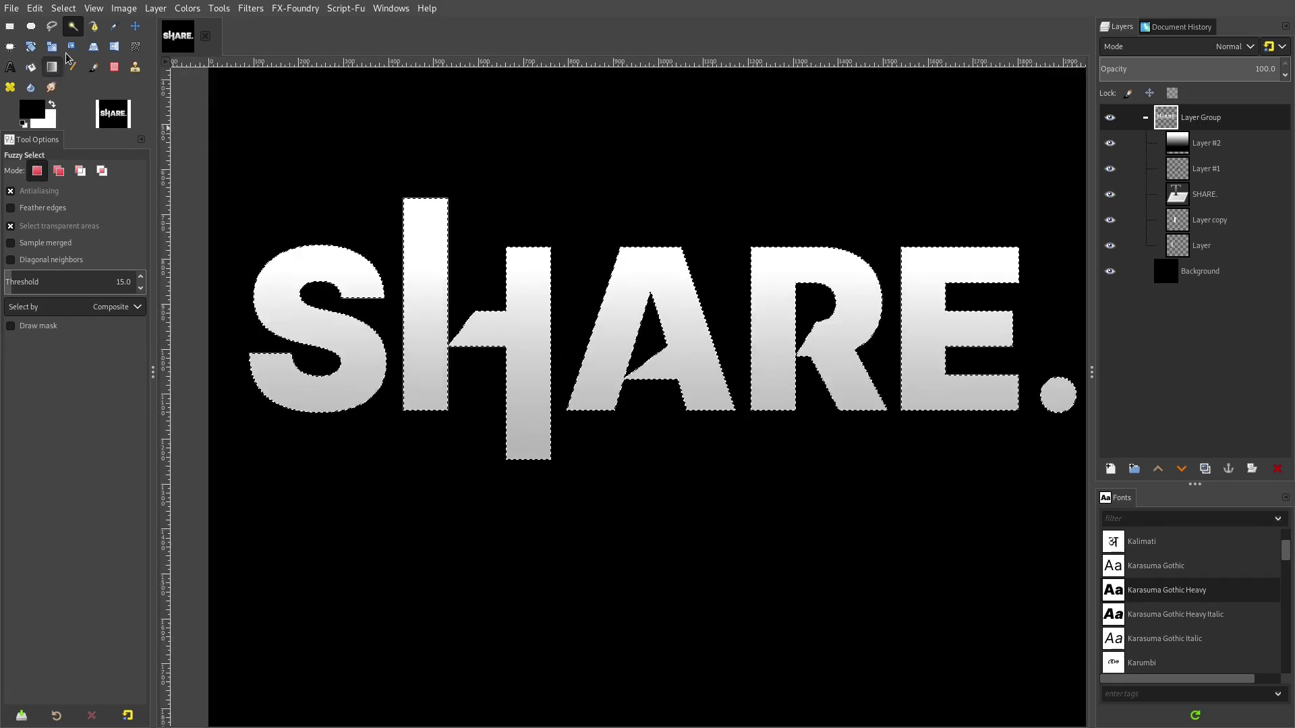
- Shrink the wordmark selection slightly inside the letter edges and invert it
{"action": "left_click", "coordinate": [66, 9]}
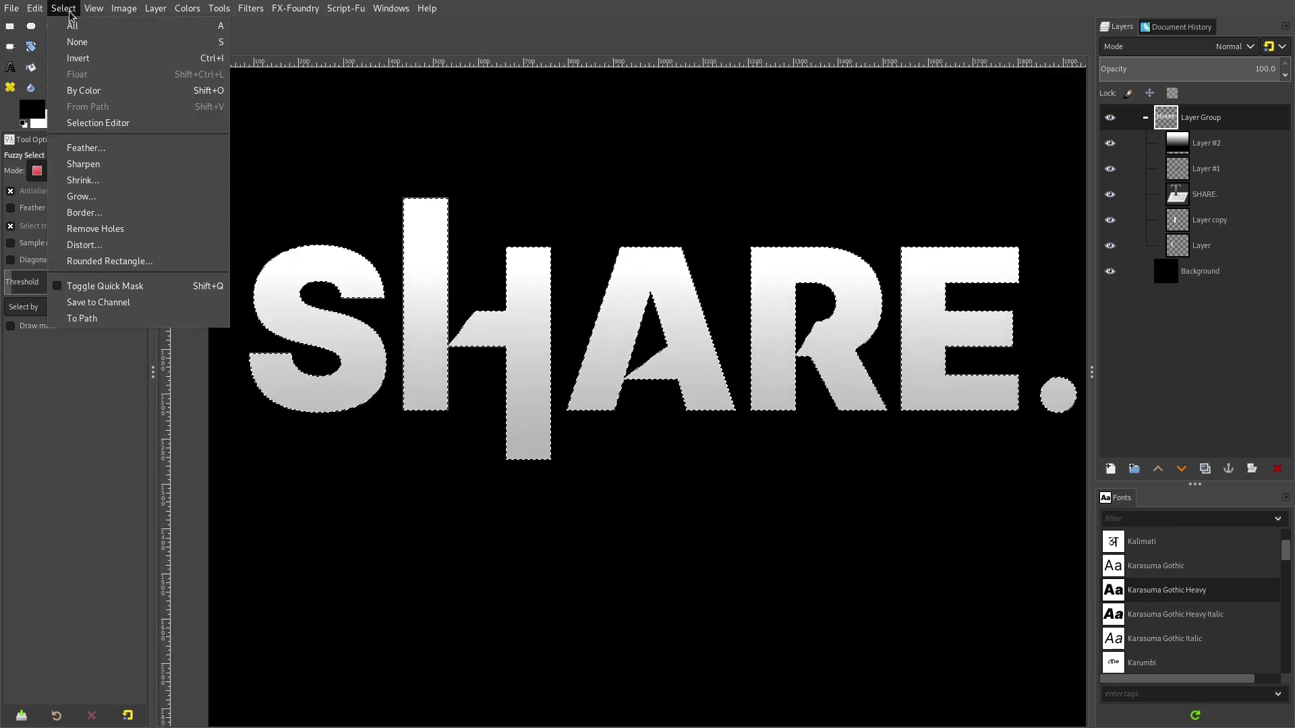
{"action": "left_click", "coordinate": [100, 182]}
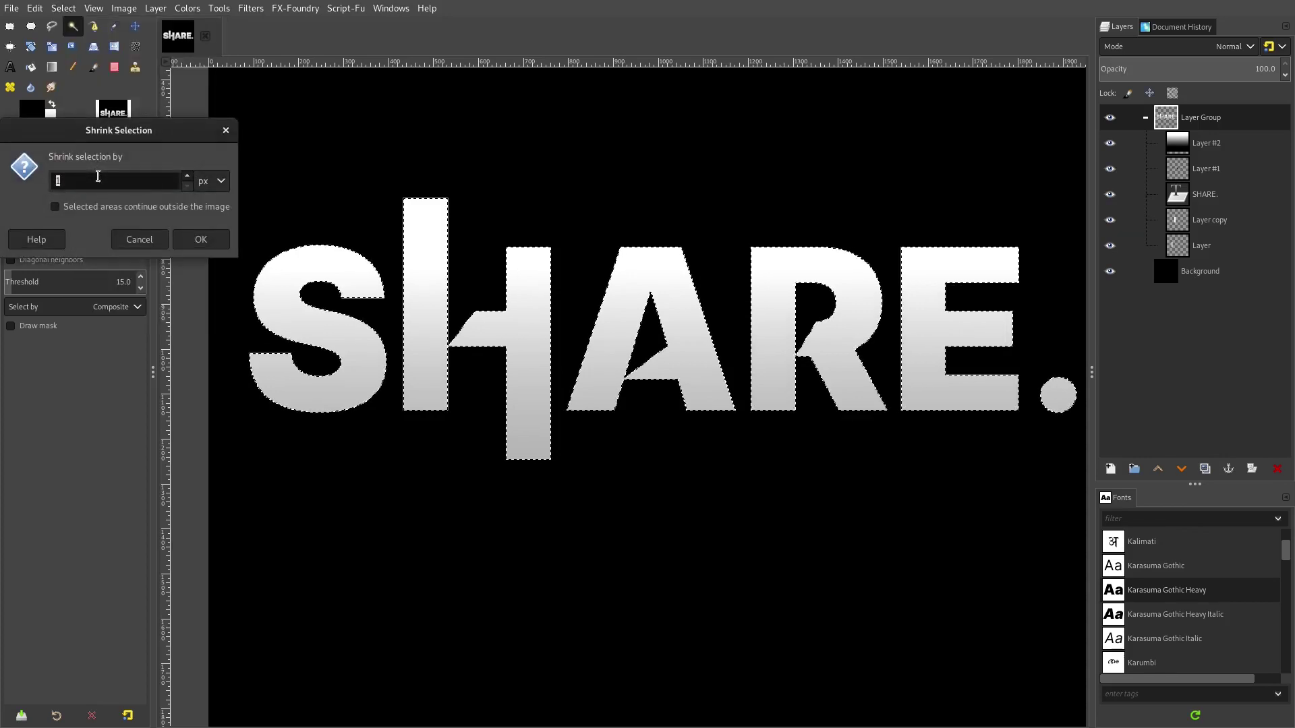
{"action": "left_click", "coordinate": [201, 241]}
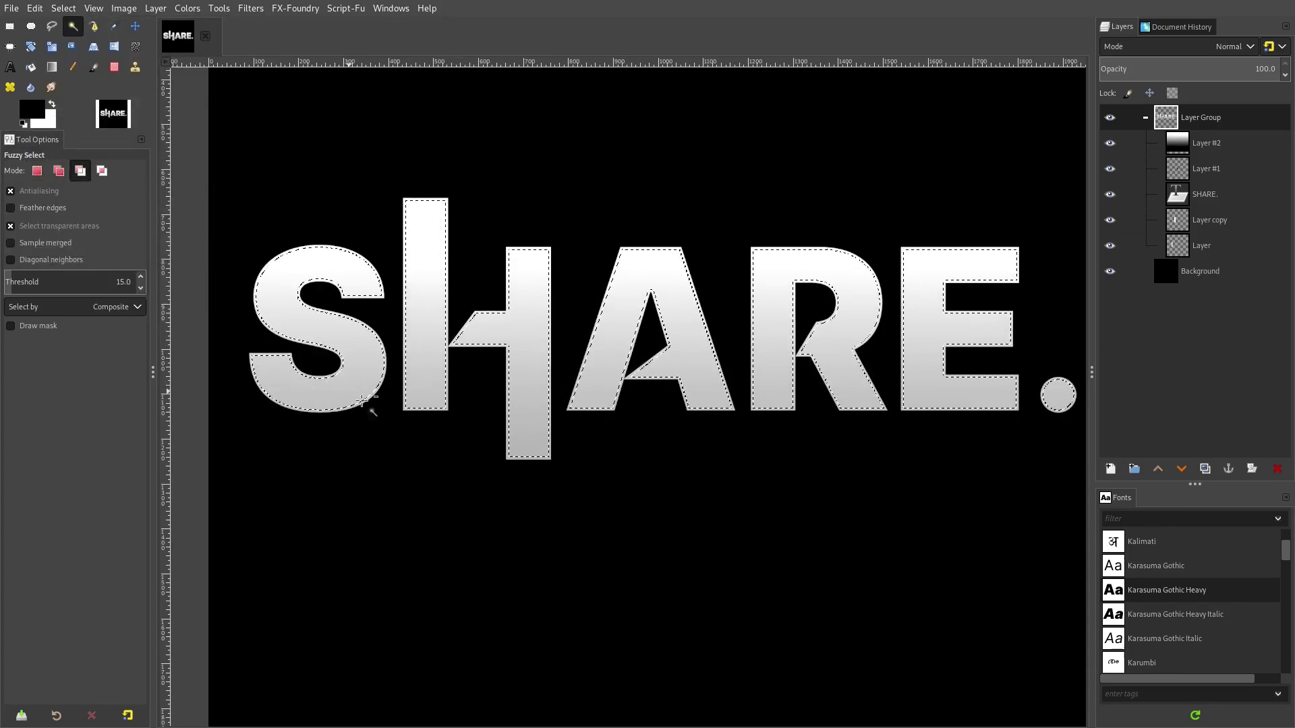
{"action": "scroll", "coordinate": [482, 391], "scroll_direction": "up", "scroll_amount": 6}
{"action": "scroll", "coordinate": [775, 330], "scroll_direction": "down", "scroll_amount": 6}
{"action": "scroll", "coordinate": [825, 317], "scroll_direction": "up", "scroll_amount": 3}
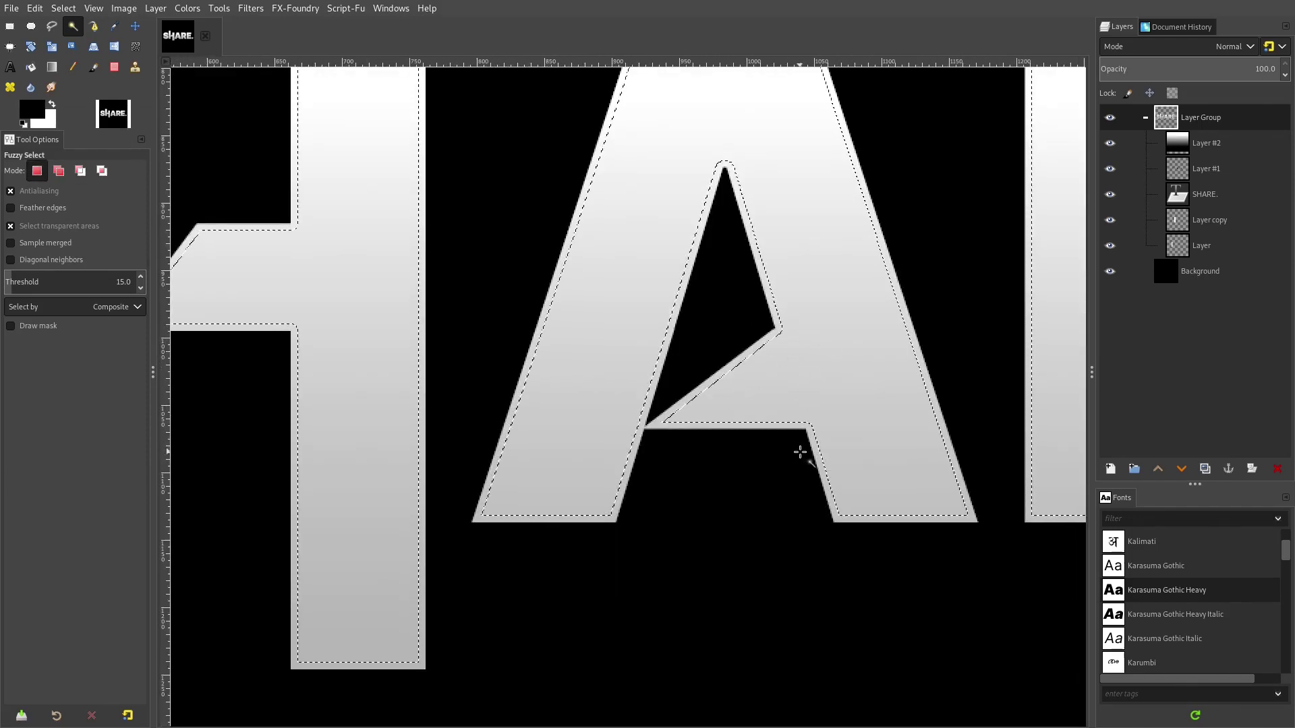
{"action": "left_click", "coordinate": [64, 8]}
{"action": "key", "text": "Escape"}
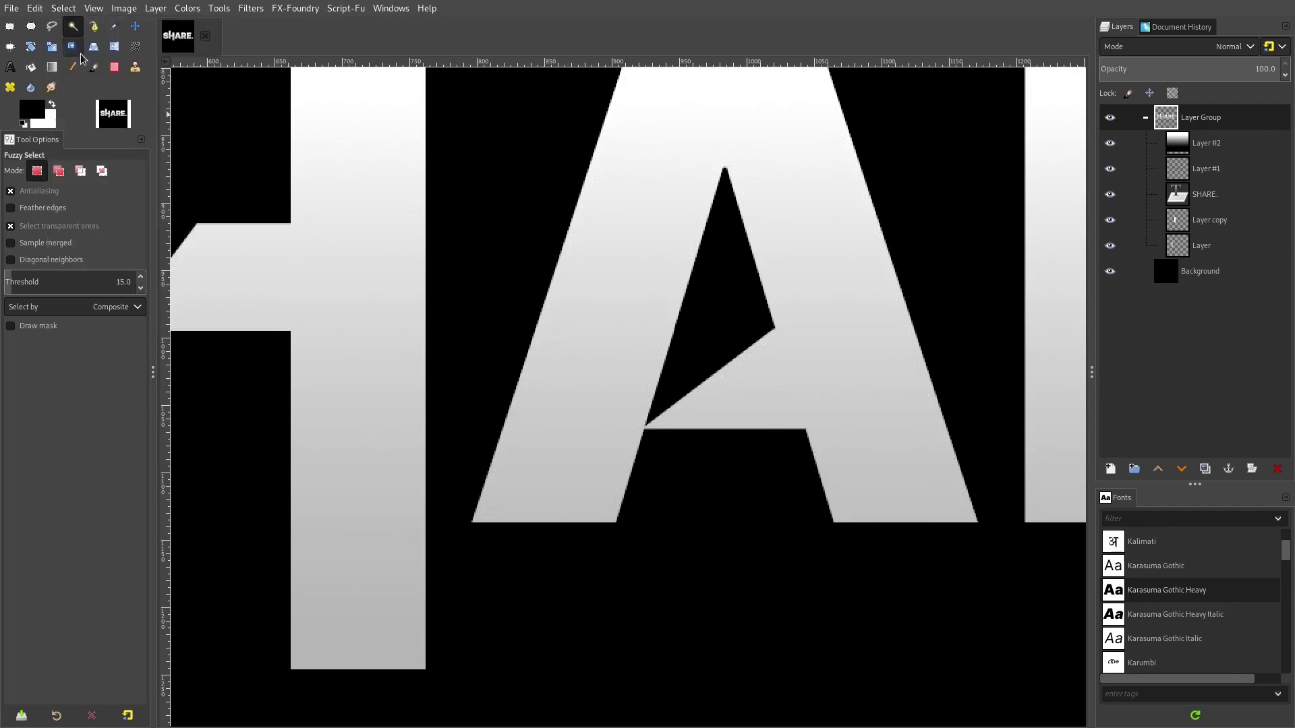
{"action": "left_click", "coordinate": [1214, 145]}
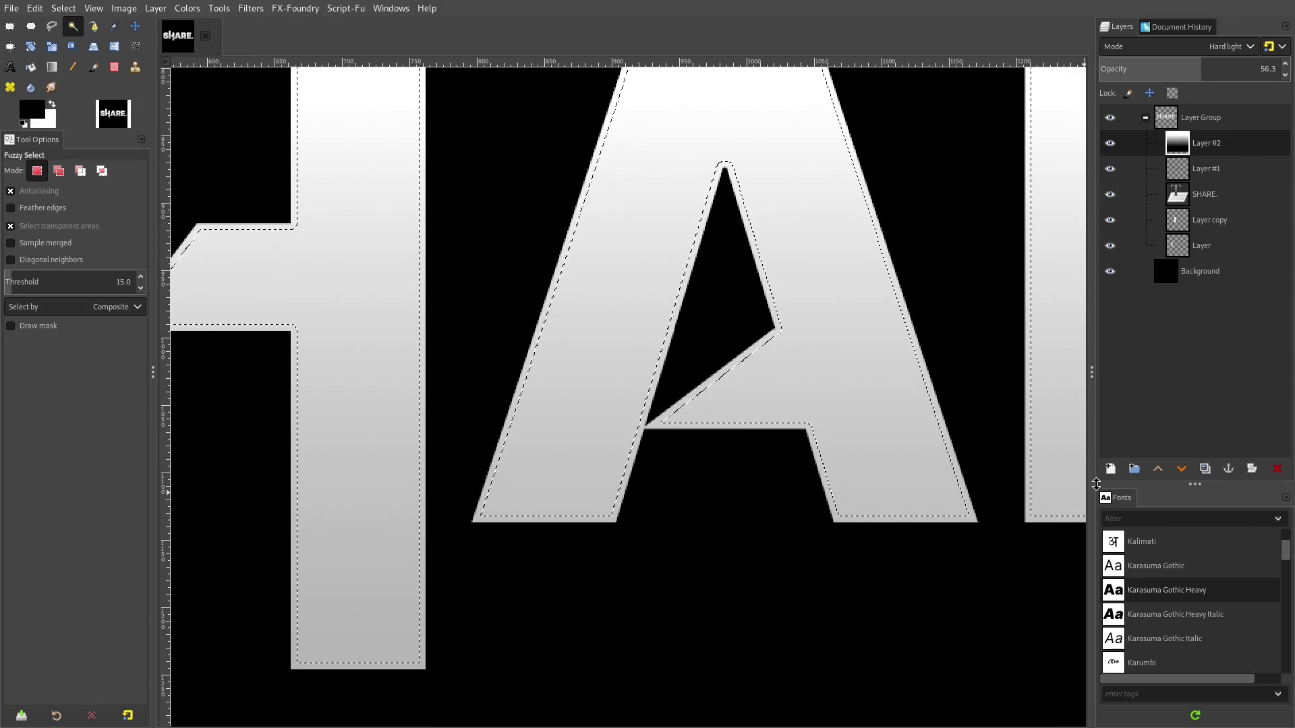
{"action": "left_click", "coordinate": [1111, 469]}
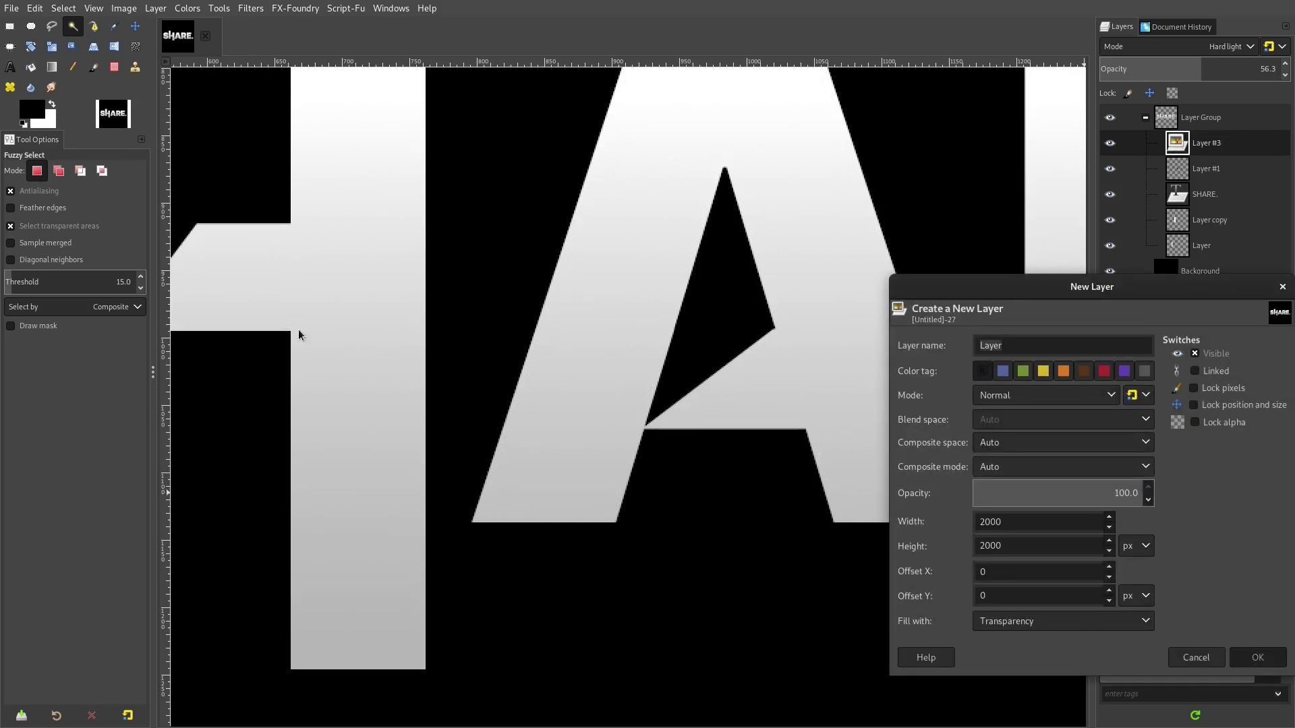
{"action": "left_click", "coordinate": [1256, 658]}
{"action": "scroll", "coordinate": [599, 186], "scroll_direction": "down", "scroll_amount": 2}
{"action": "key", "text": "ctrl+z"}
{"action": "key", "text": "ctrl+z"}
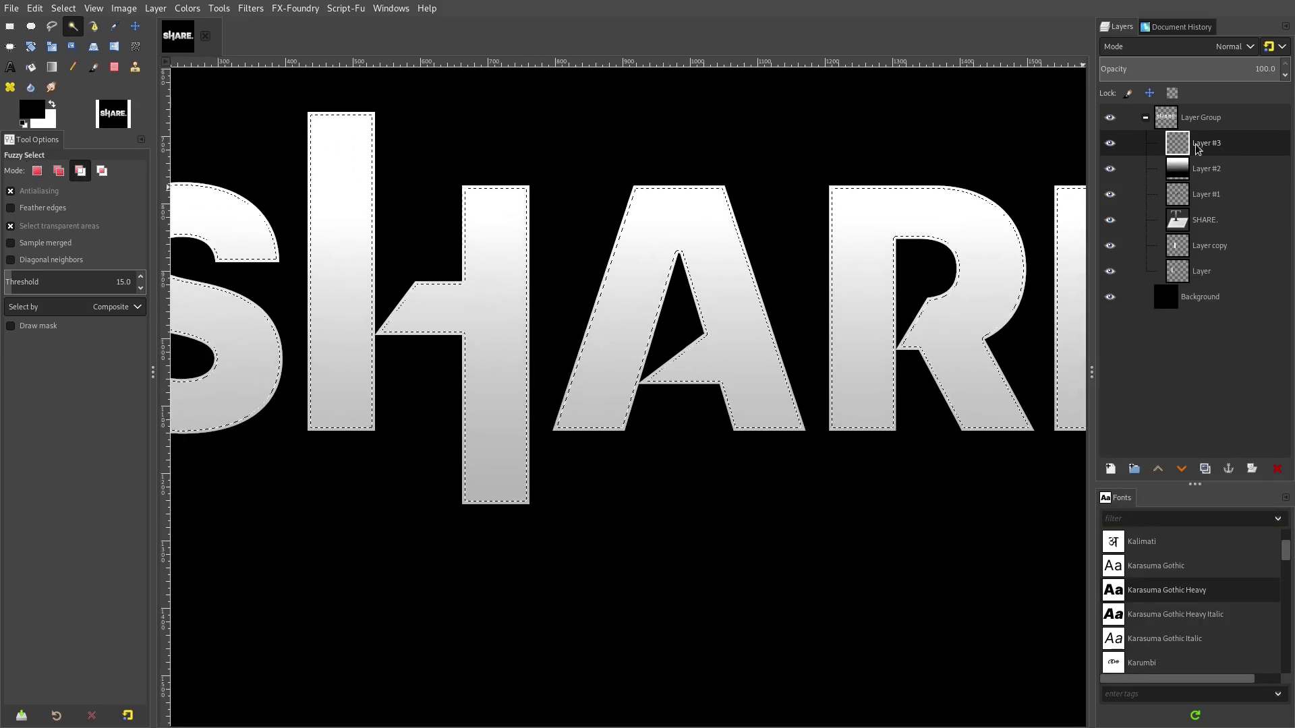
- Duplicate the gradient layer Layer #2, hide the copy and move it below the Background layer as a backup
{"action": "right_click", "coordinate": [1196, 142]}
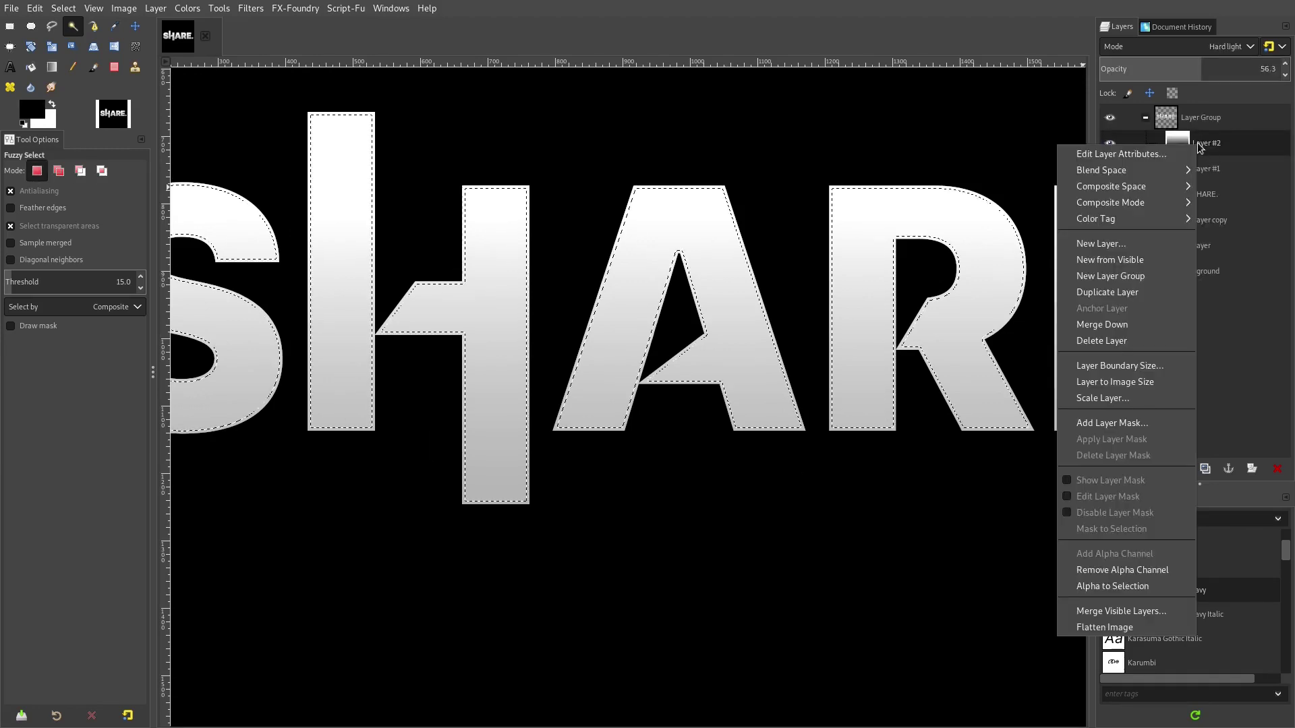
{"action": "left_click", "coordinate": [1126, 284]}
{"action": "left_click", "coordinate": [1110, 144]}
{"action": "left_click_drag", "start_coordinate": [1184, 143], "coordinate": [1208, 321]}
- Delete the inverted selection from Layer #2 to leave a white rim around the letters, and clear the selection
{"action": "left_click", "coordinate": [1202, 142]}
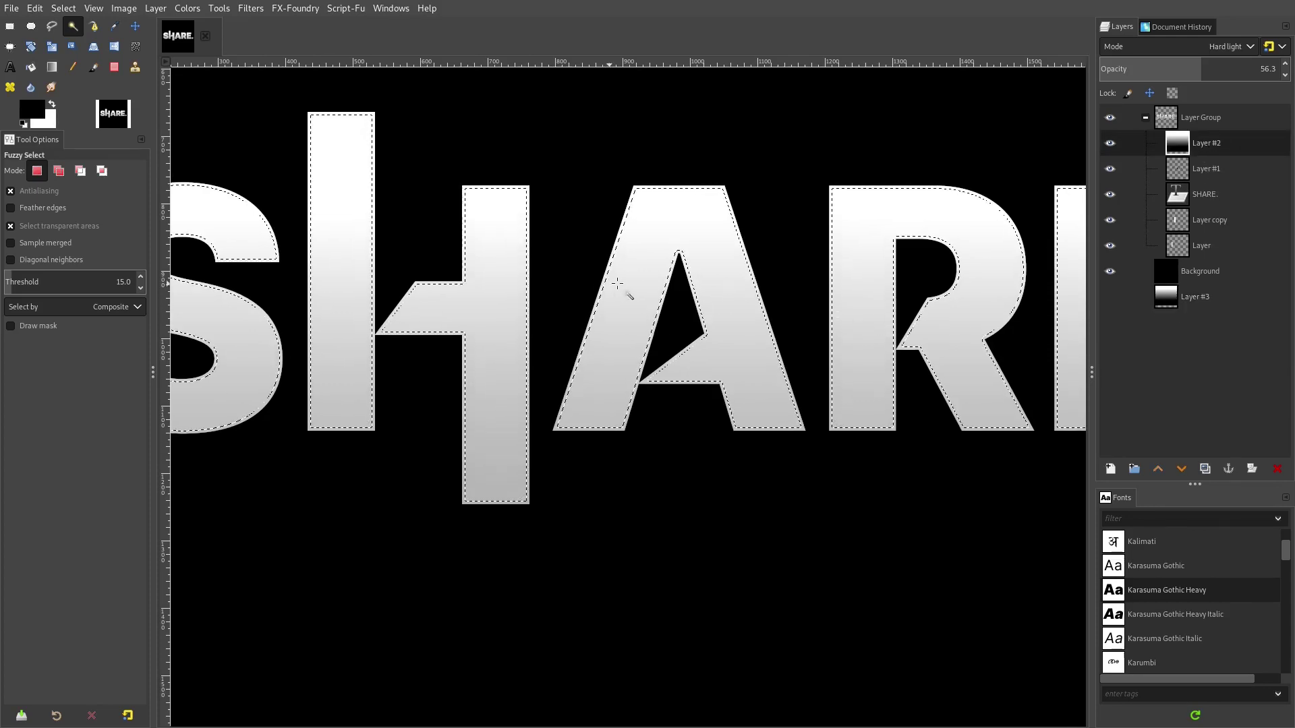
{"action": "left_click_drag", "start_coordinate": [617, 283], "coordinate": [789, 292]}
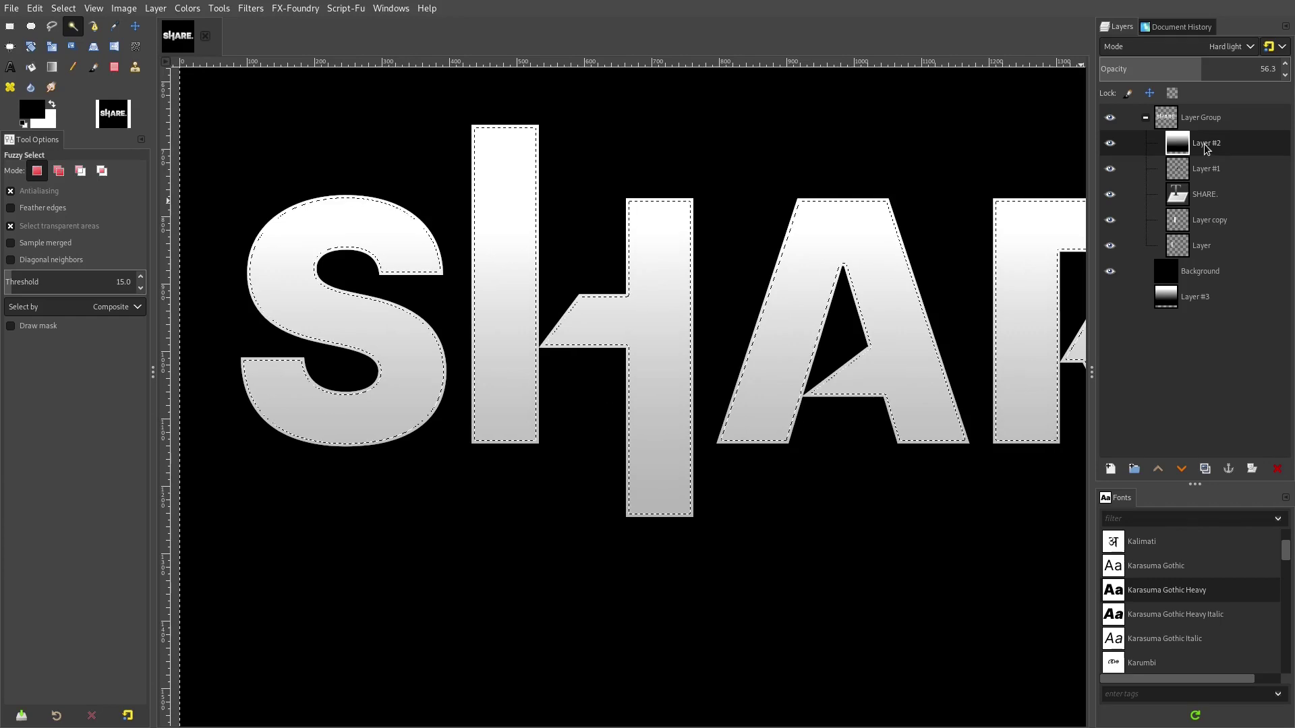
{"action": "key", "text": "Delete"}
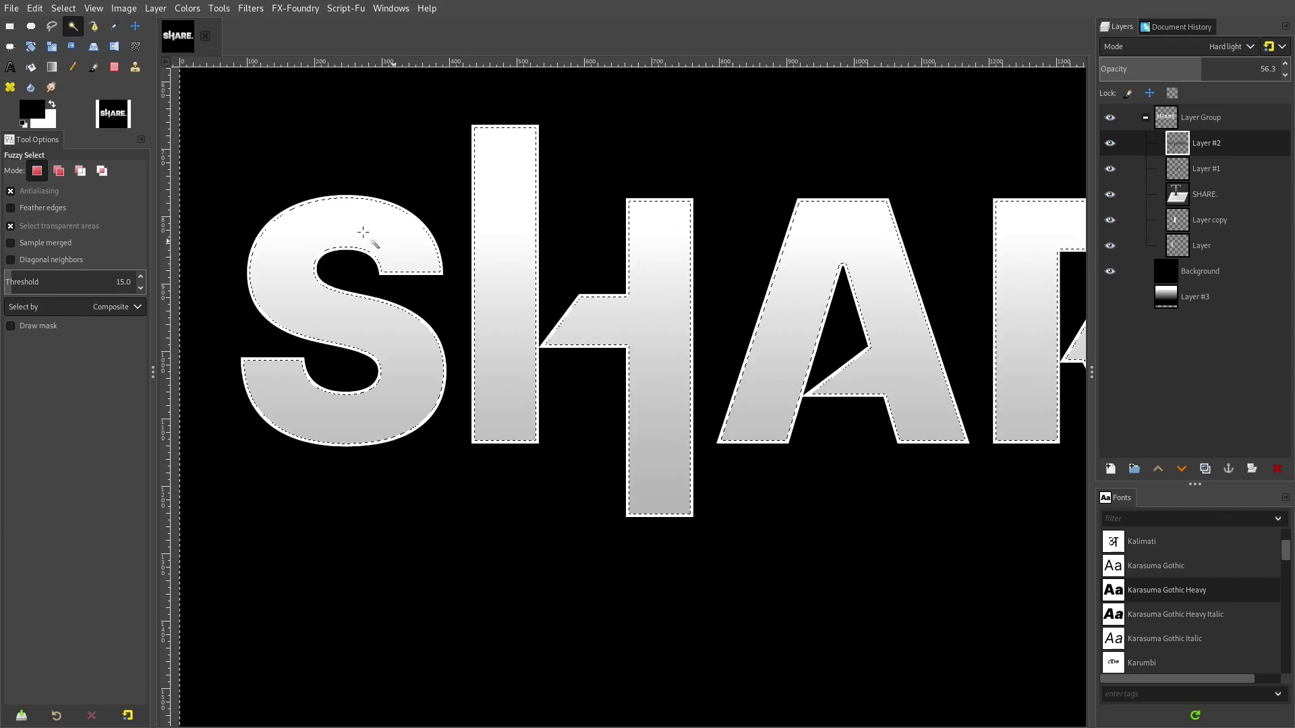
{"action": "left_click", "coordinate": [64, 8]}
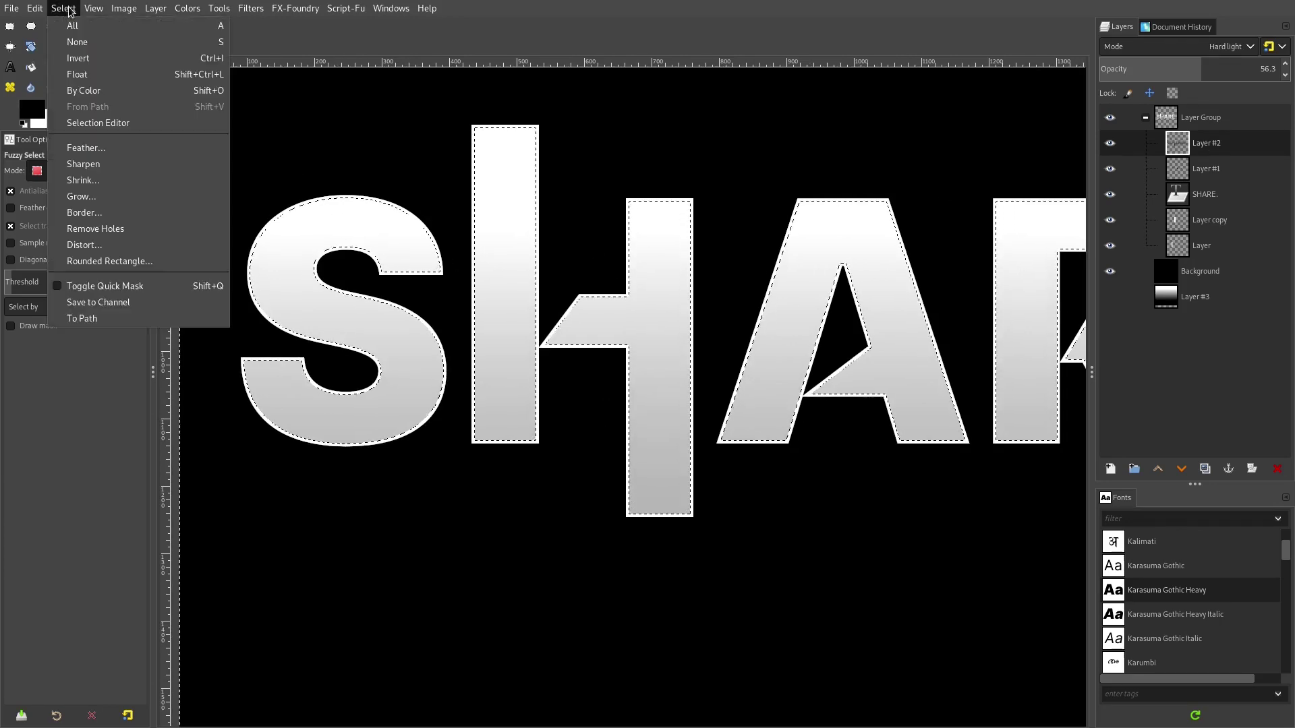
{"action": "left_click", "coordinate": [88, 49]}
{"action": "scroll", "coordinate": [783, 347], "scroll_direction": "down", "scroll_amount": 3}
{"action": "scroll", "coordinate": [801, 370], "scroll_direction": "up", "scroll_amount": 2}
{"action": "scroll", "coordinate": [801, 370], "scroll_direction": "left", "scroll_amount": 3}
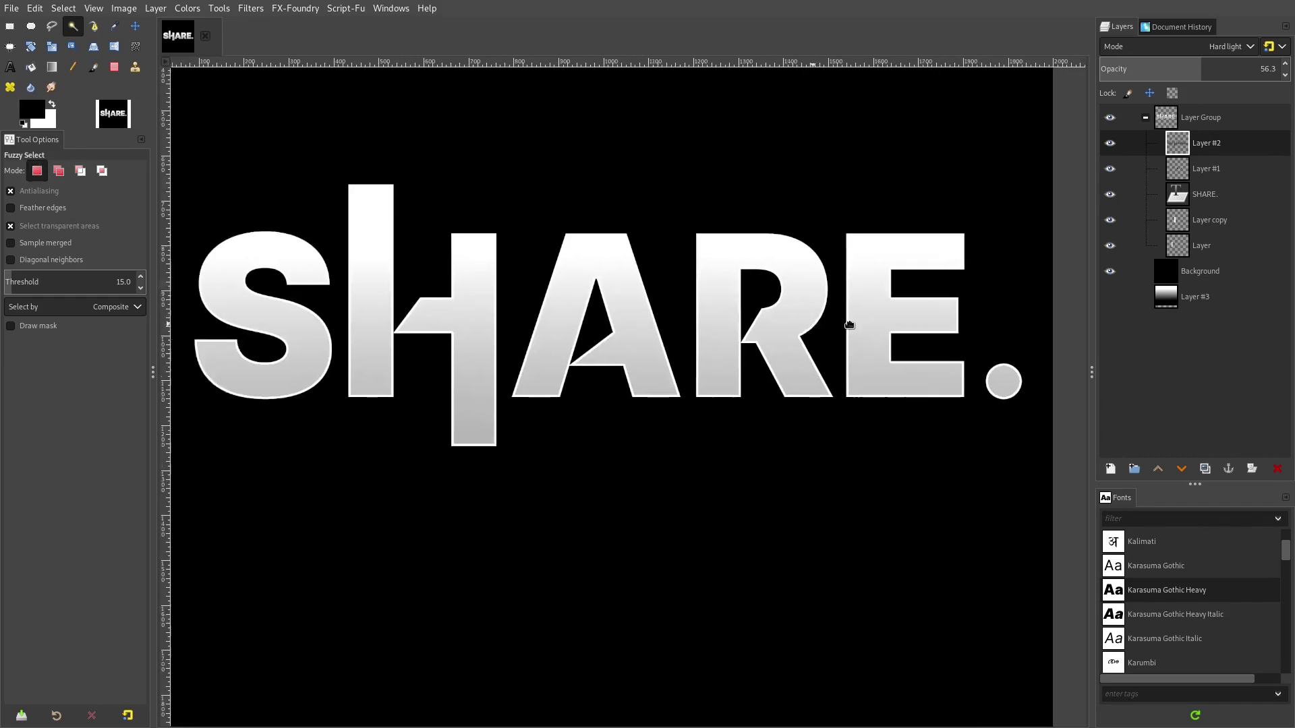
- Soften the rim by applying a Gaussian Blur with Size X and Size Y of 0.70 to Layer #2
{"action": "scroll", "coordinate": [777, 377], "scroll_direction": "up", "scroll_amount": 5}
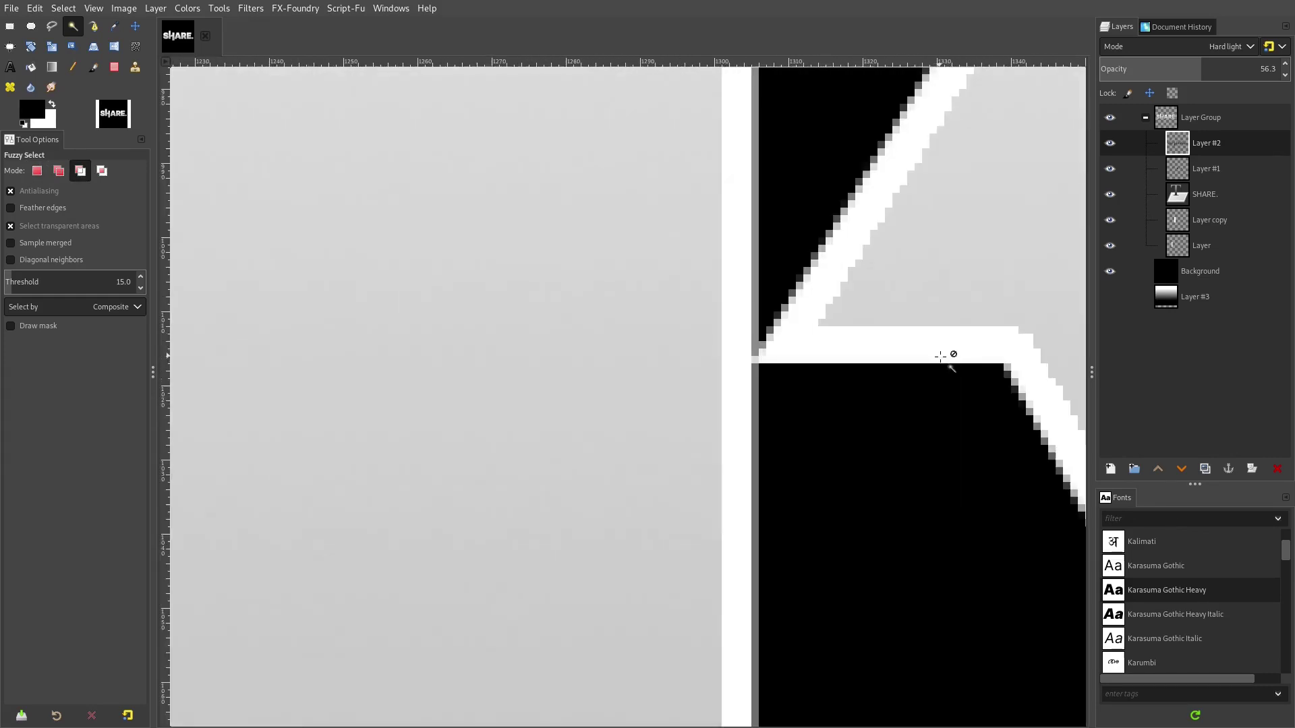
{"action": "scroll", "coordinate": [954, 353], "scroll_direction": "right", "scroll_amount": 3}
{"action": "scroll", "coordinate": [607, 291], "scroll_direction": "down", "scroll_amount": 2}
{"action": "scroll", "coordinate": [679, 417], "scroll_direction": "up", "scroll_amount": 2}
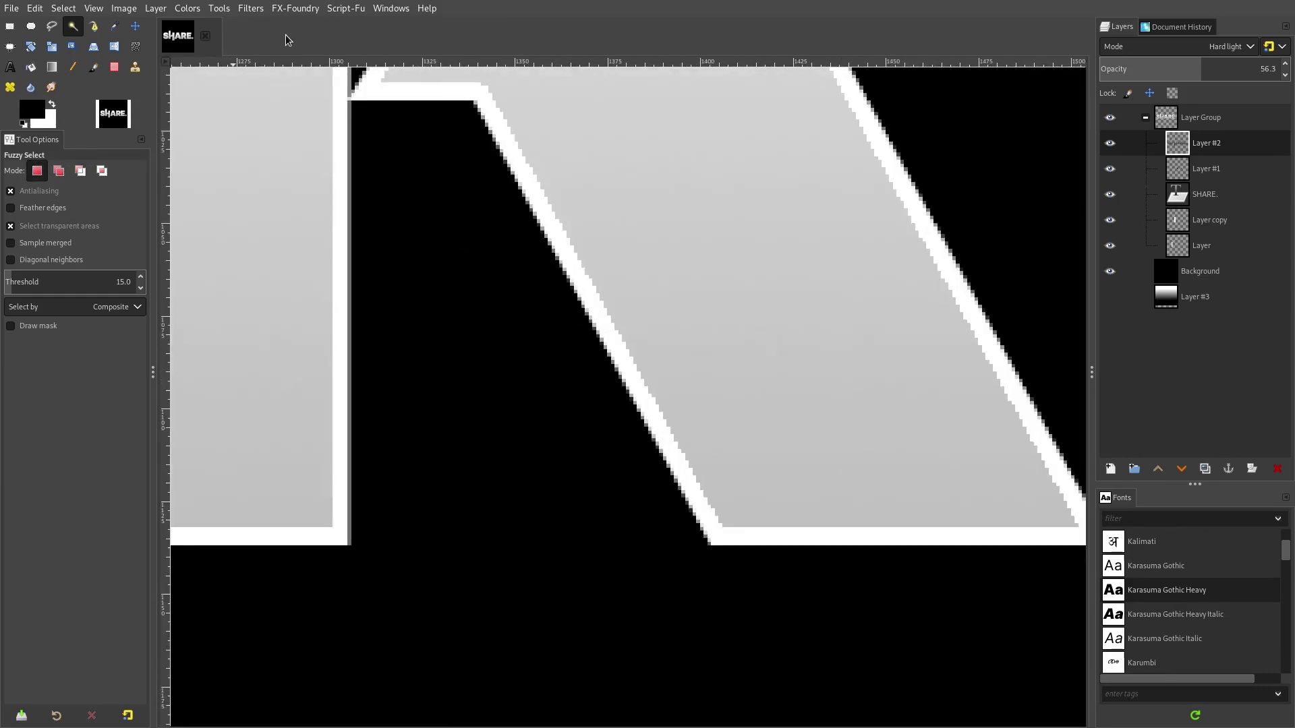
{"action": "left_click", "coordinate": [251, 8]}
{"action": "mouse_move", "coordinate": [263, 99]}
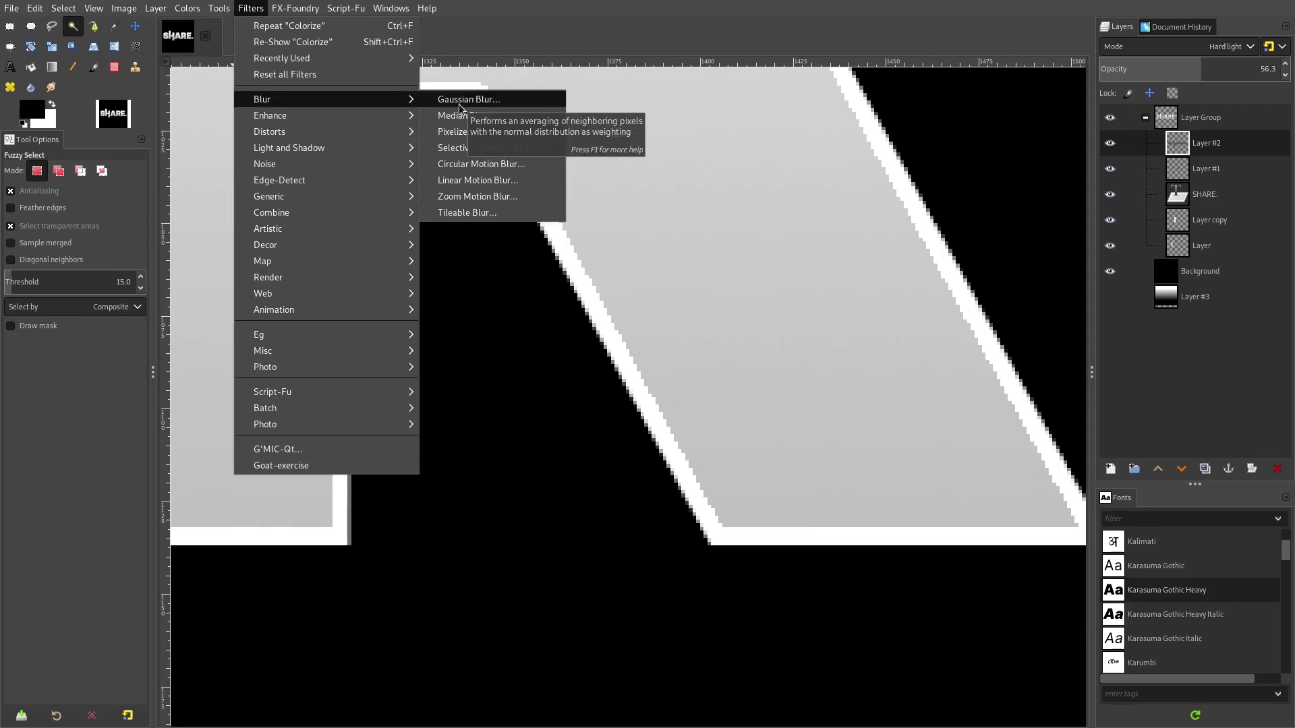
{"action": "left_click", "coordinate": [458, 100]}
{"action": "left_click", "coordinate": [1193, 103]}
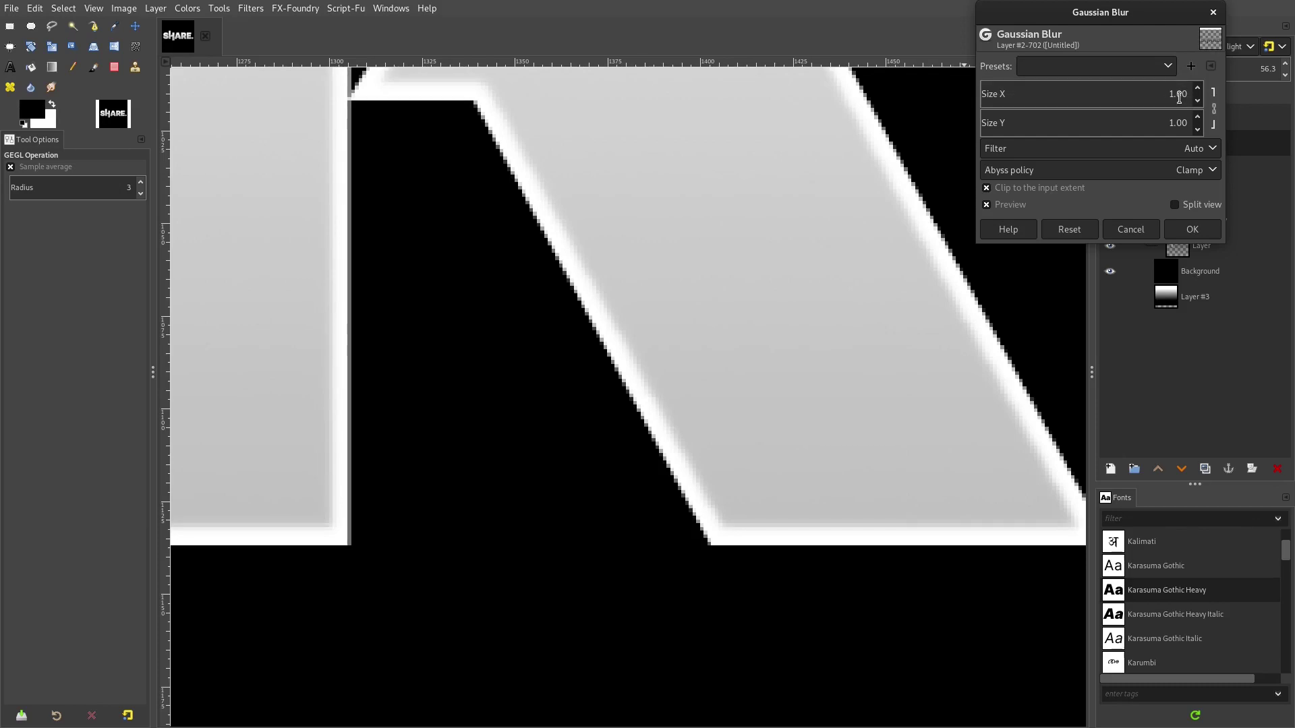
{"action": "key", "text": "minus"}
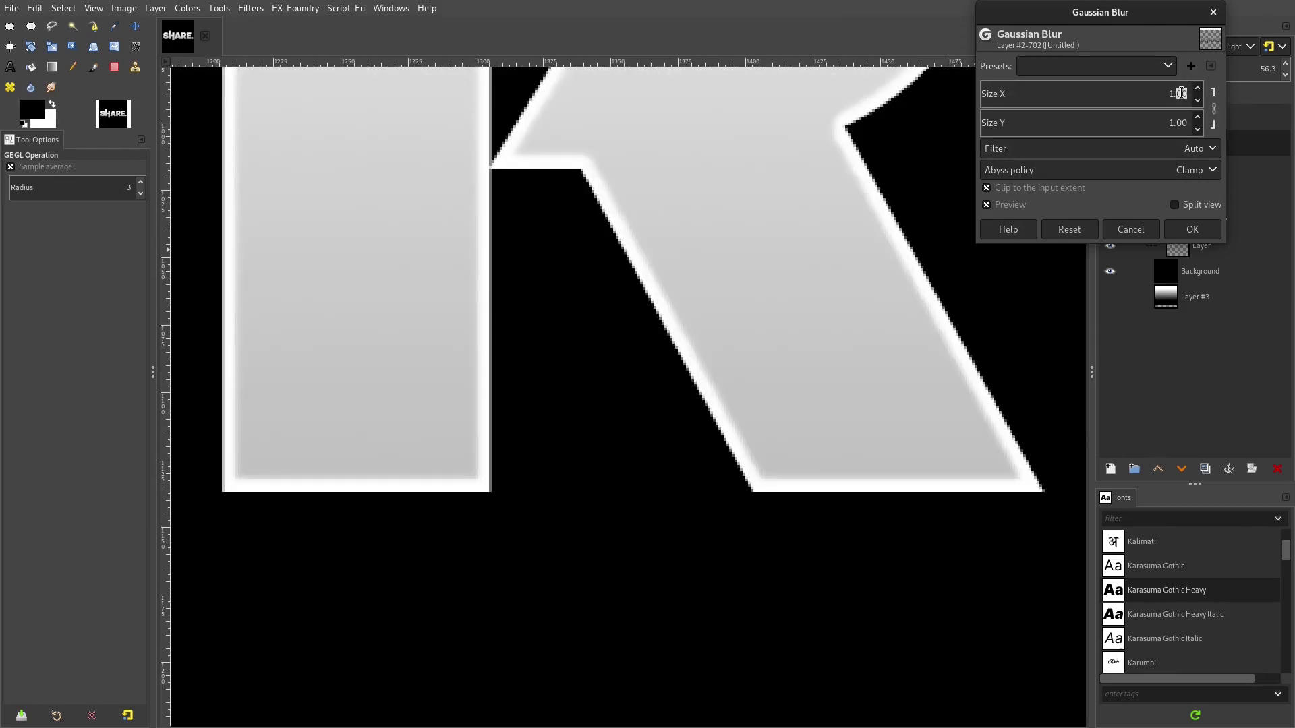
{"action": "type", "text": "0.5"}
{"action": "key", "text": "Return"}
{"action": "scroll", "coordinate": [815, 282], "scroll_direction": "down", "scroll_amount": 5}
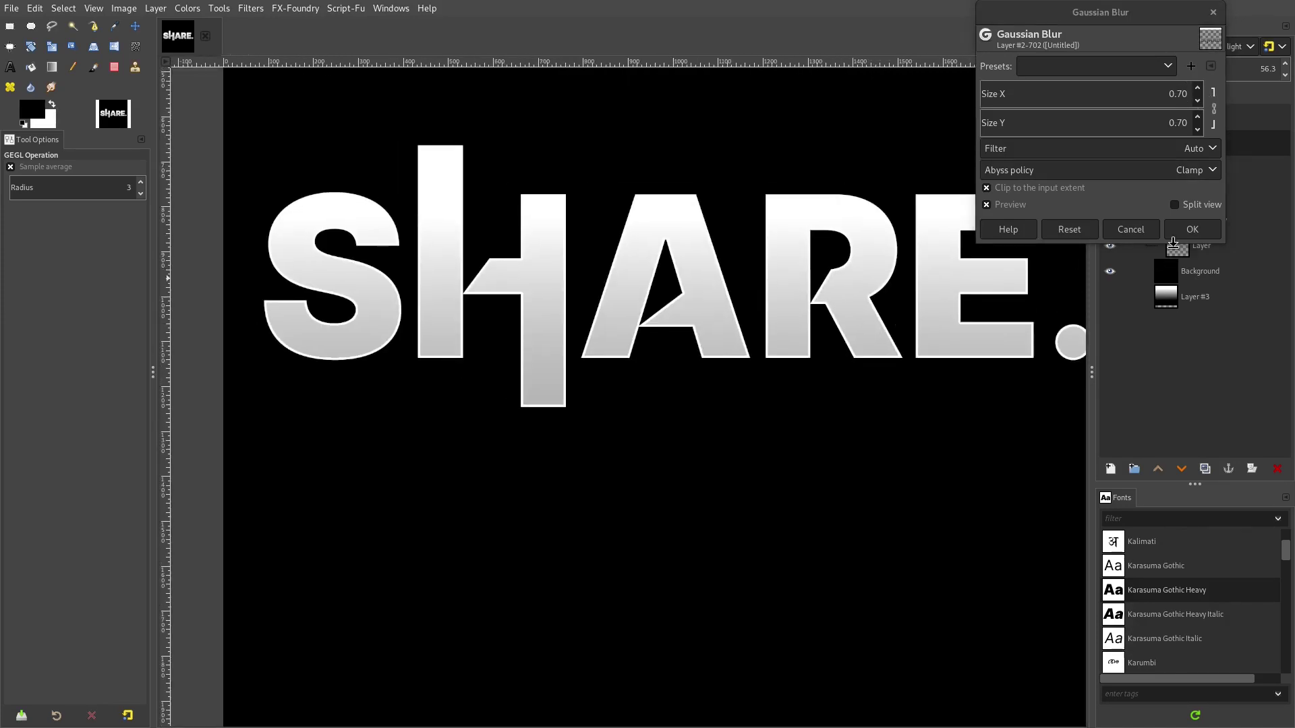
{"action": "left_click", "coordinate": [1190, 231]}
{"action": "scroll", "coordinate": [838, 500], "scroll_direction": "down", "scroll_amount": 4}
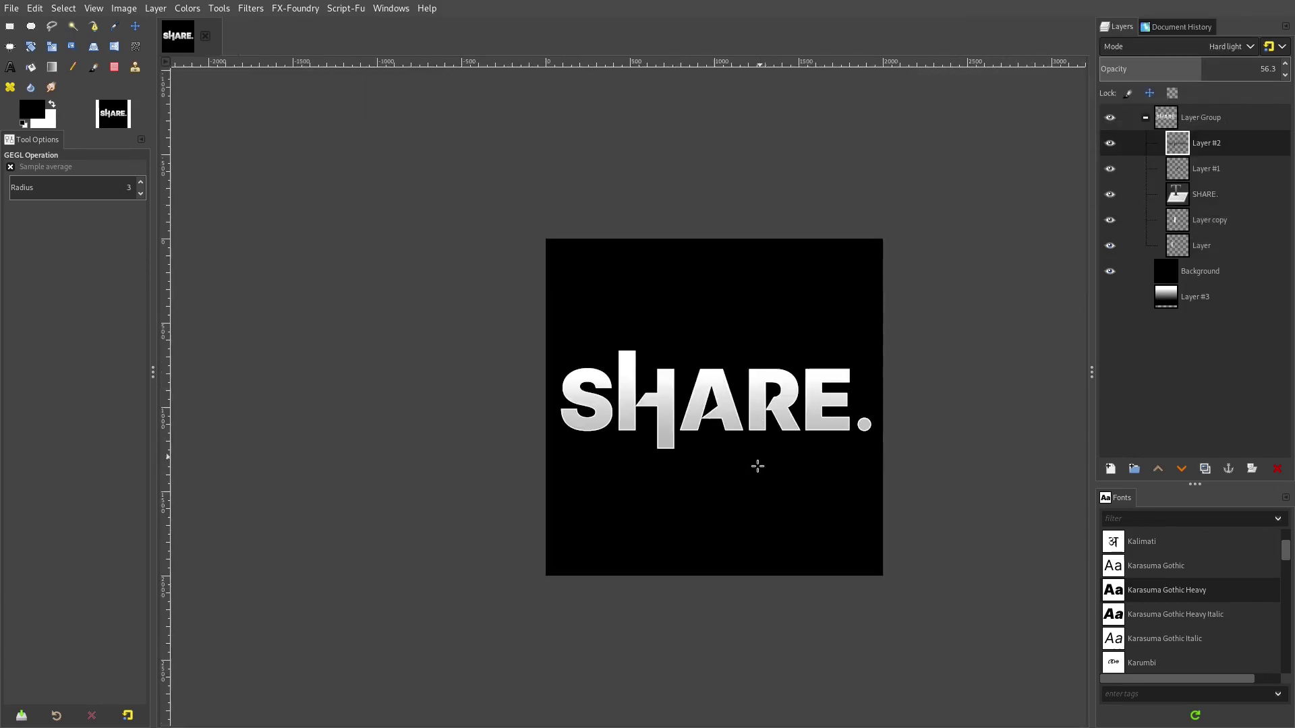
{"action": "scroll", "coordinate": [762, 471], "scroll_direction": "up", "scroll_amount": 2}
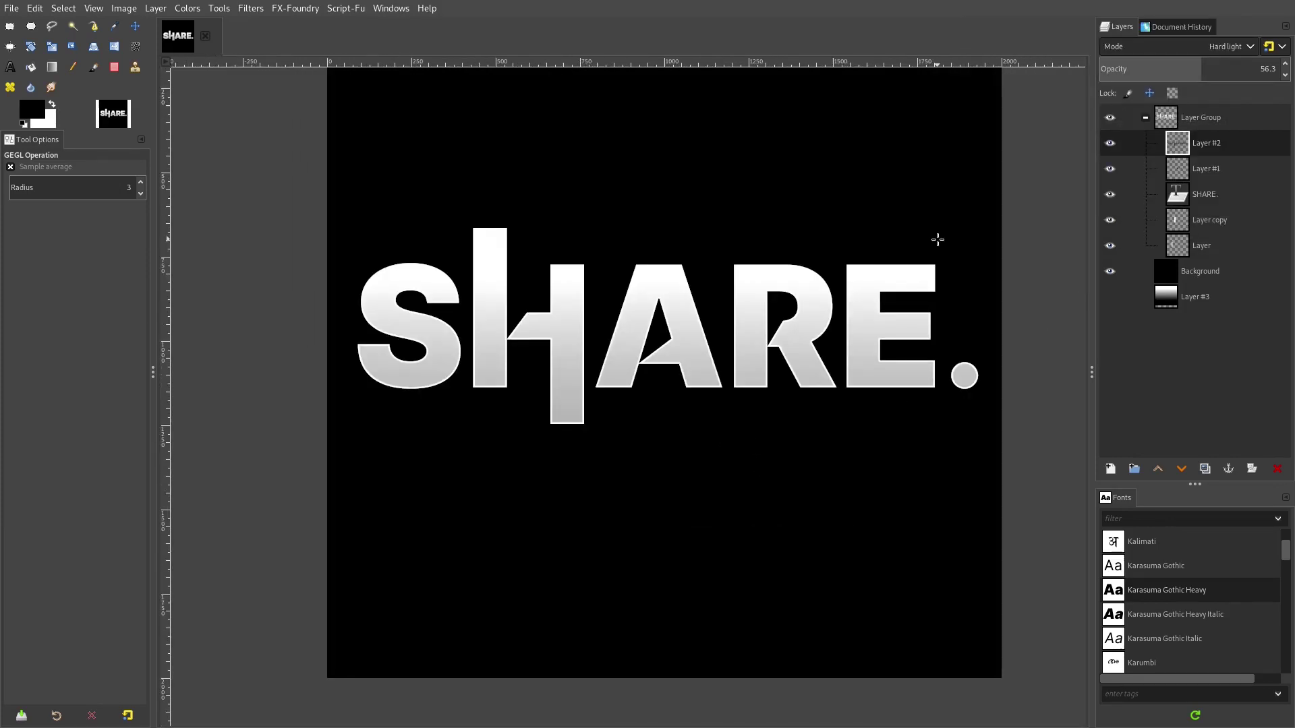
- Color the letter A in the SHARE. text layer orange (ff792b) and finish editing the text
{"action": "key", "text": "shift+b"}
{"action": "scroll", "coordinate": [558, 243], "scroll_direction": "up", "scroll_amount": 1}
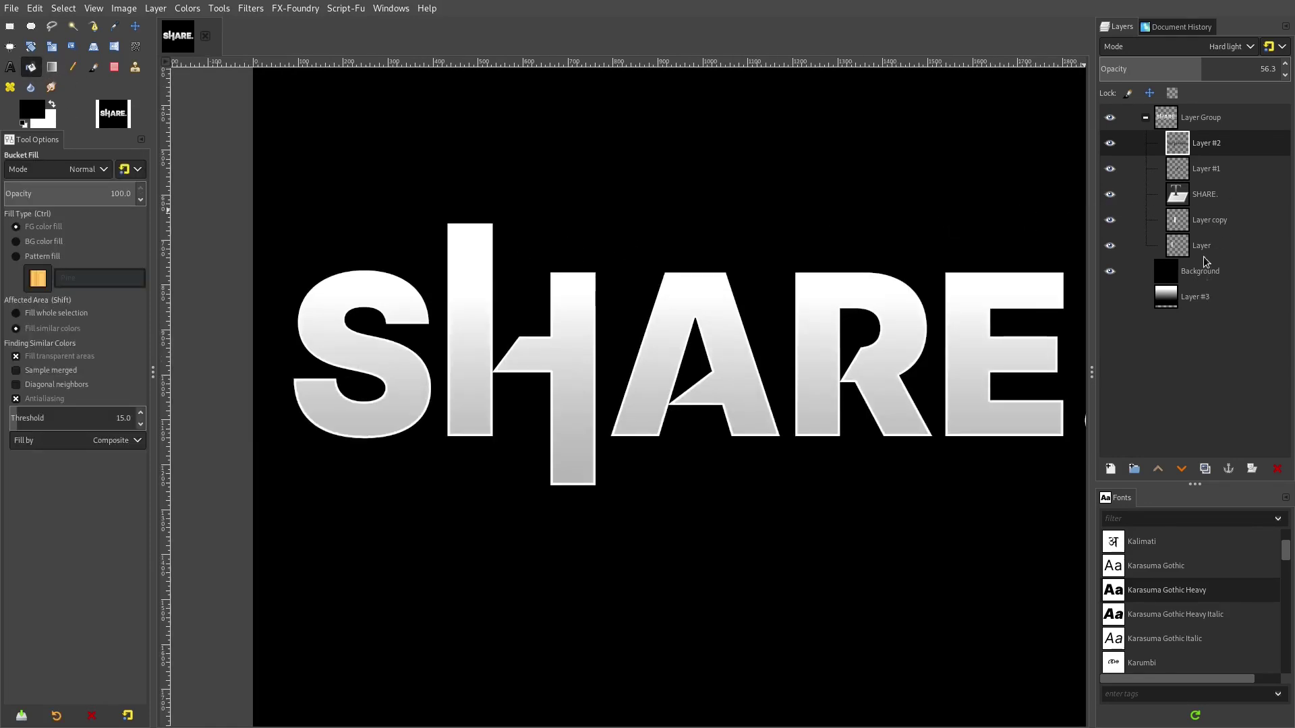
{"action": "left_click", "coordinate": [1206, 202]}
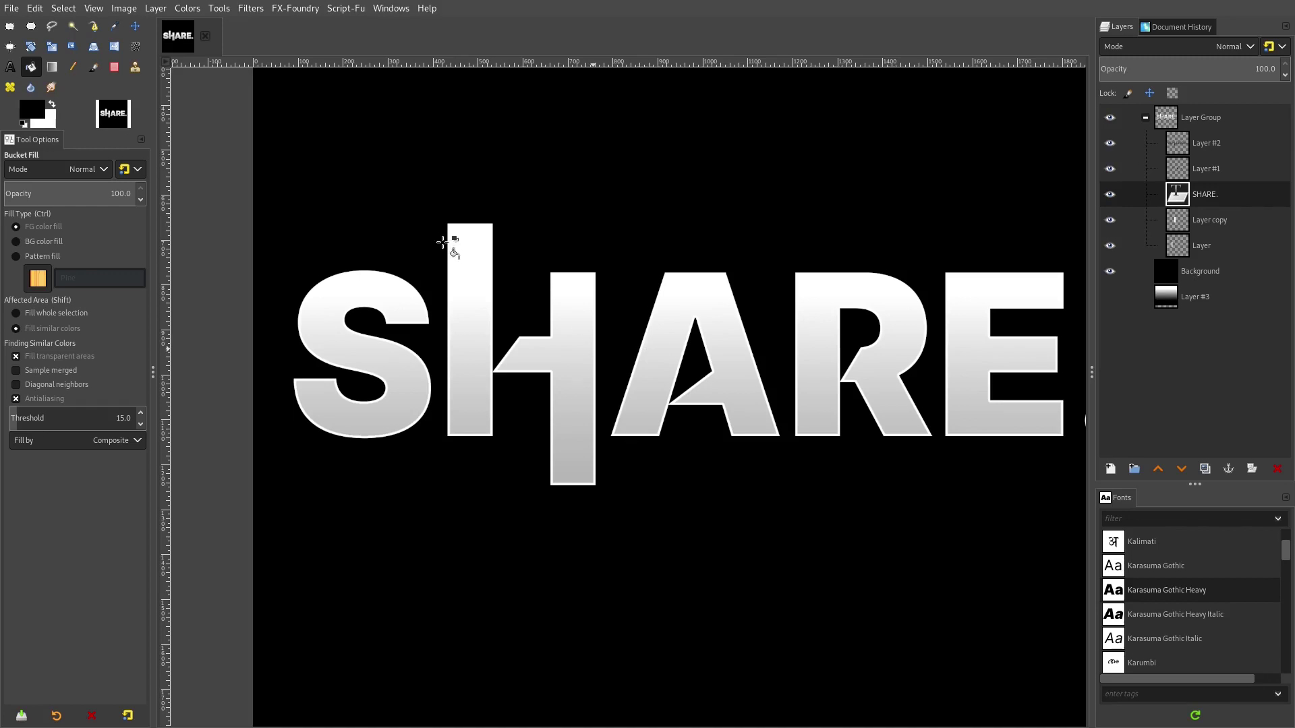
{"action": "key", "text": "g"}
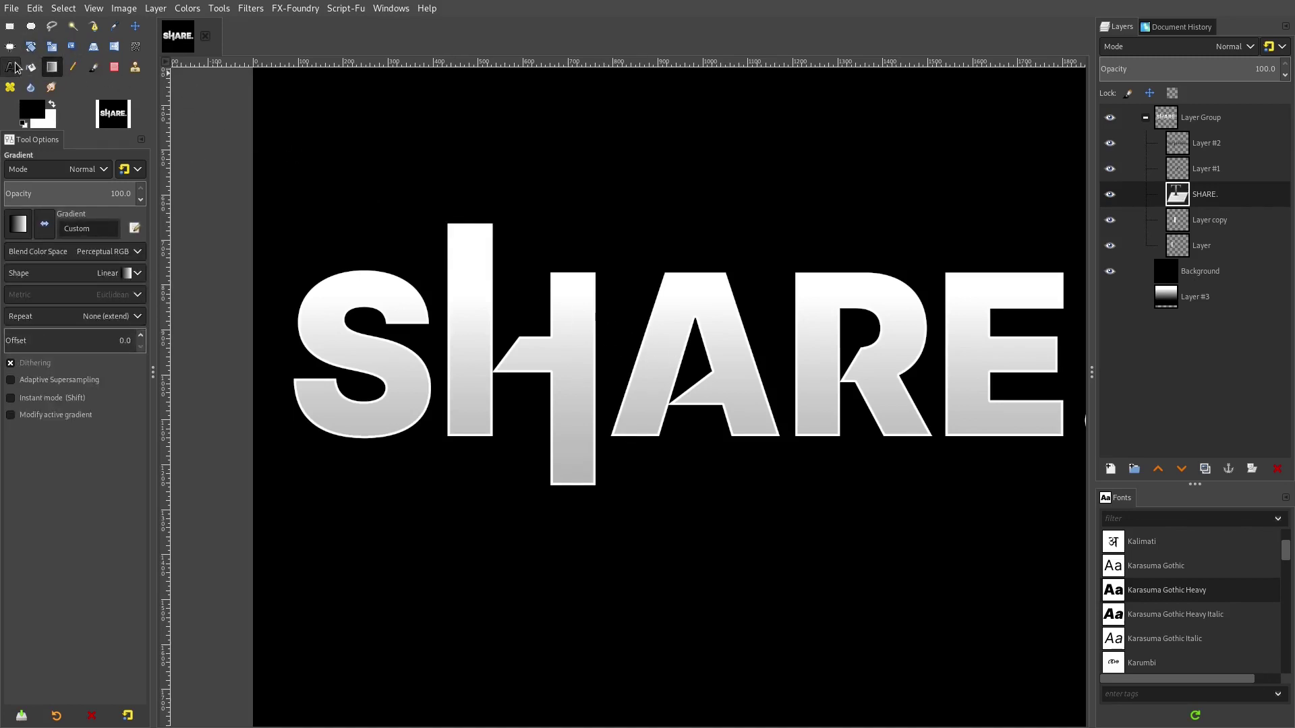
{"action": "left_click", "coordinate": [12, 67]}
{"action": "left_click", "coordinate": [622, 346]}
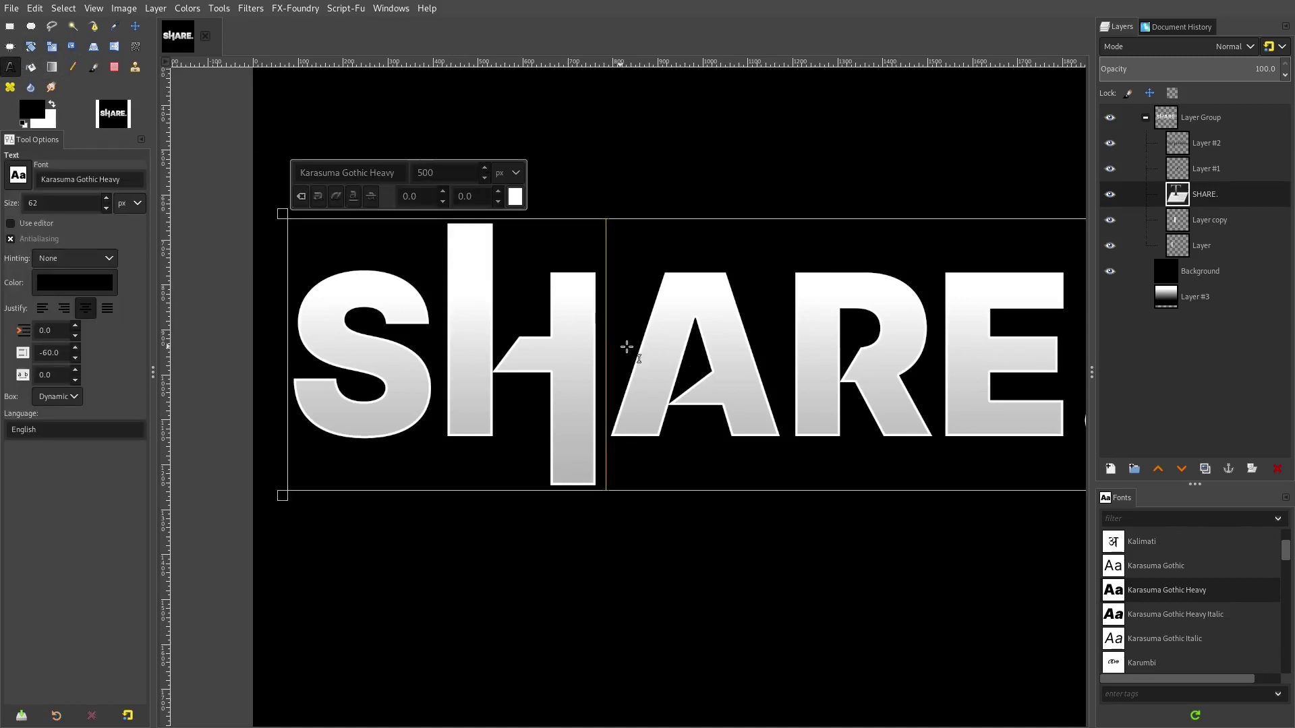
{"action": "left_click", "coordinate": [516, 196]}
{"action": "left_click", "coordinate": [493, 200]}
{"action": "left_click", "coordinate": [493, 272]}
{"action": "left_click_drag", "start_coordinate": [459, 206], "coordinate": [466, 73]}
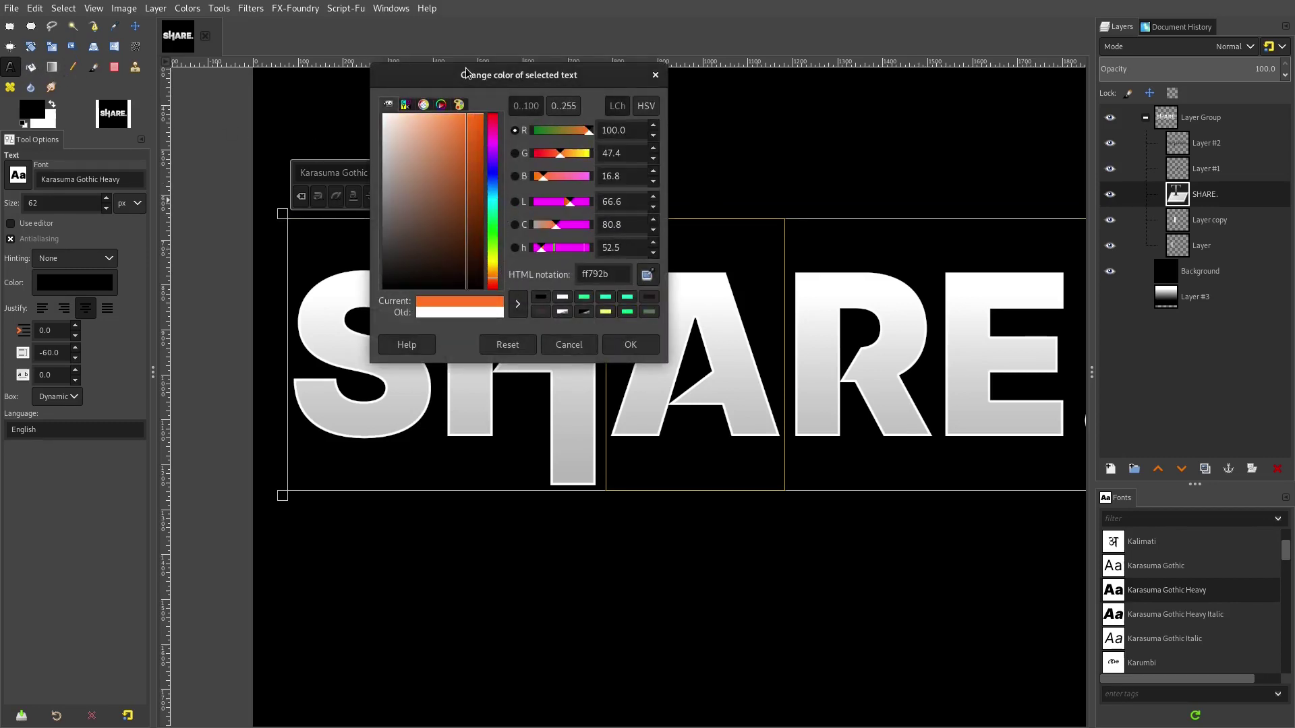
{"action": "left_click", "coordinate": [631, 344]}
{"action": "left_click", "coordinate": [1200, 302]}
{"action": "scroll", "coordinate": [810, 361], "scroll_direction": "up", "scroll_amount": 5}
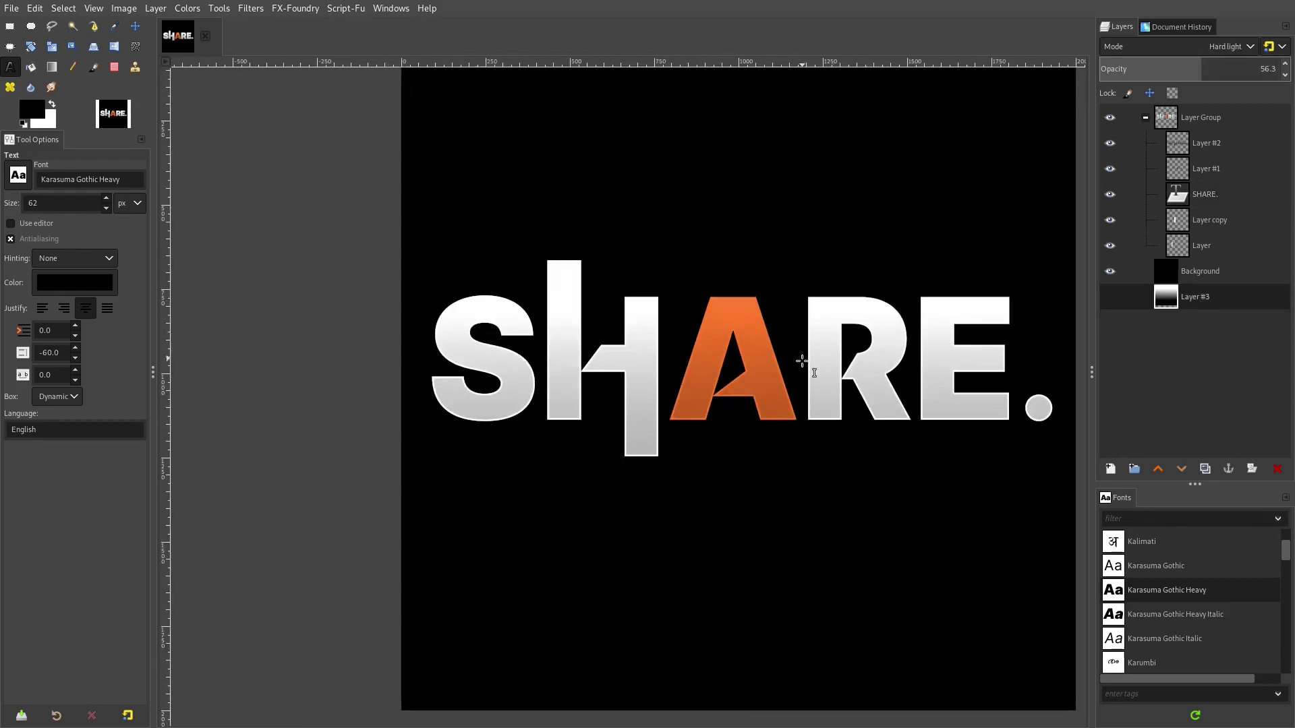
- Hide Layer #2, then set Layer #1 to Hard light mode at 50.0 opacity
{"action": "scroll", "coordinate": [877, 270], "scroll_direction": "down", "scroll_amount": 3}
{"action": "scroll", "coordinate": [833, 270], "scroll_direction": "up", "scroll_amount": 2}
{"action": "left_click_drag", "start_coordinate": [827, 270], "coordinate": [789, 288]}
{"action": "scroll", "coordinate": [790, 288], "scroll_direction": "down", "scroll_amount": 3}
{"action": "scroll", "coordinate": [682, 351], "scroll_direction": "up", "scroll_amount": 3}
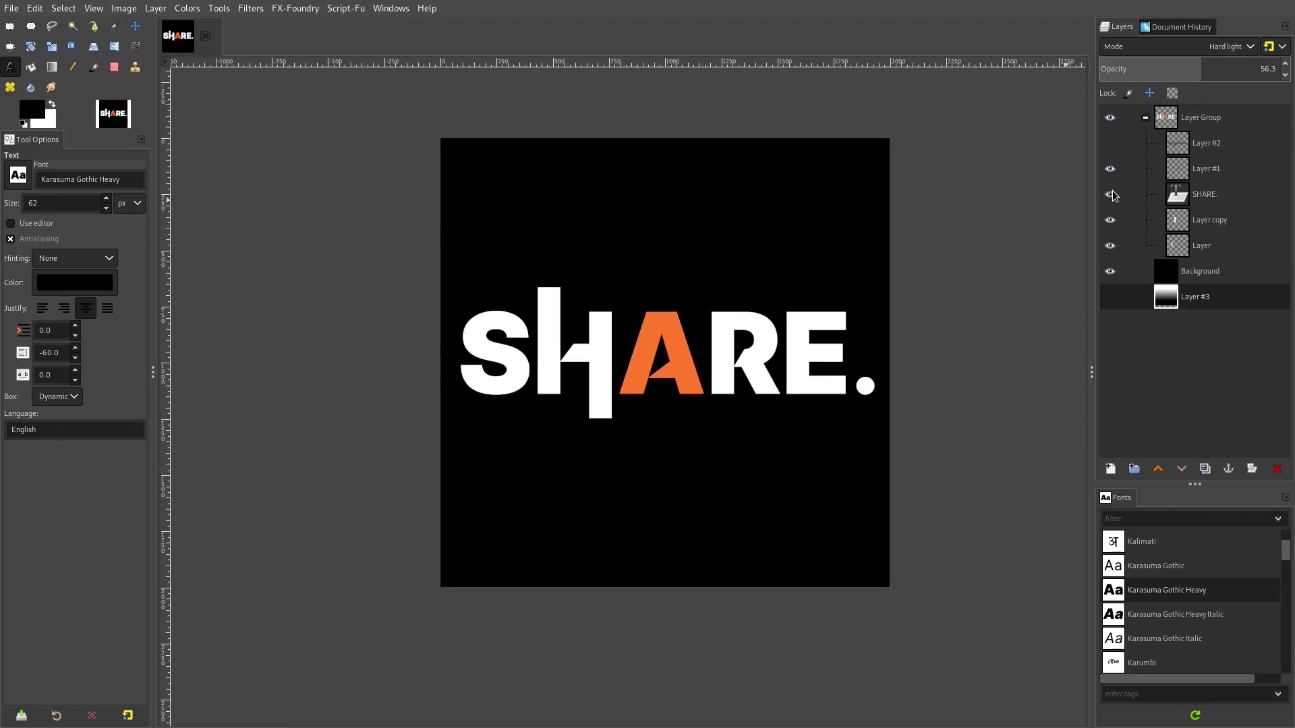
{"action": "left_click", "coordinate": [1155, 168]}
{"action": "left_click", "coordinate": [1194, 46]}
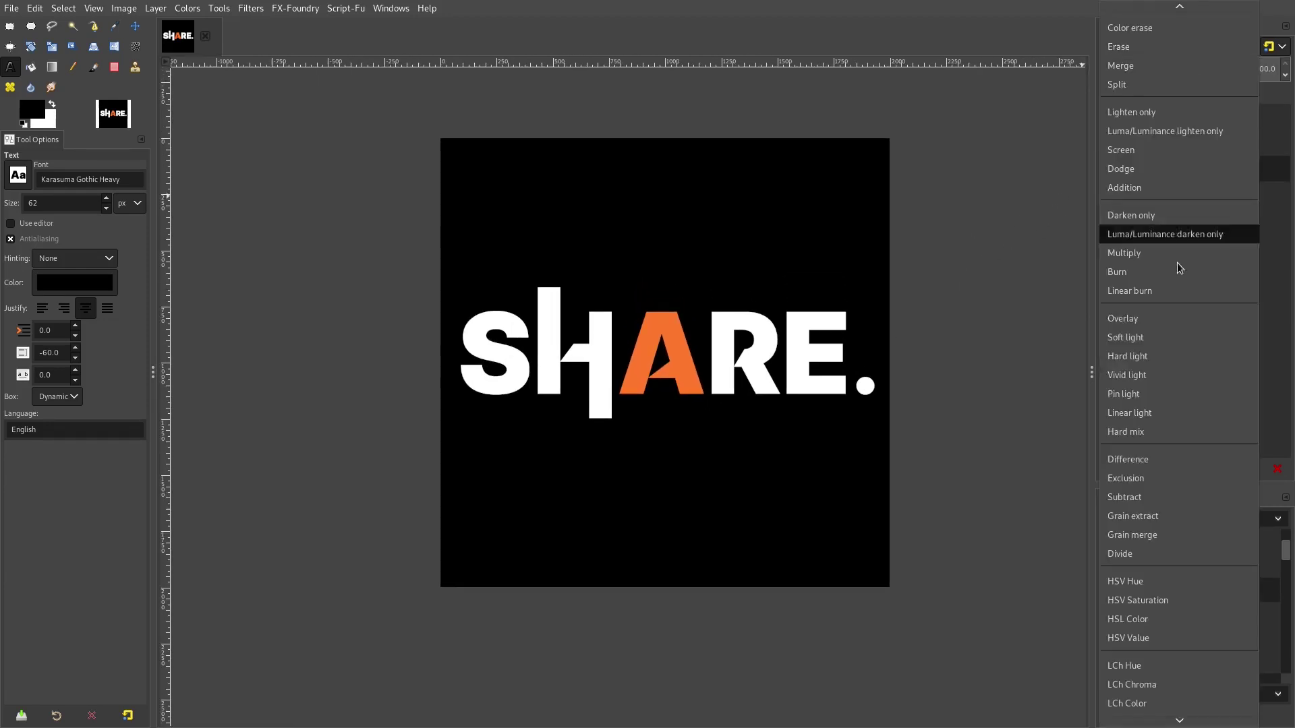
{"action": "left_click", "coordinate": [1179, 359]}
{"action": "left_click", "coordinate": [1190, 64]}
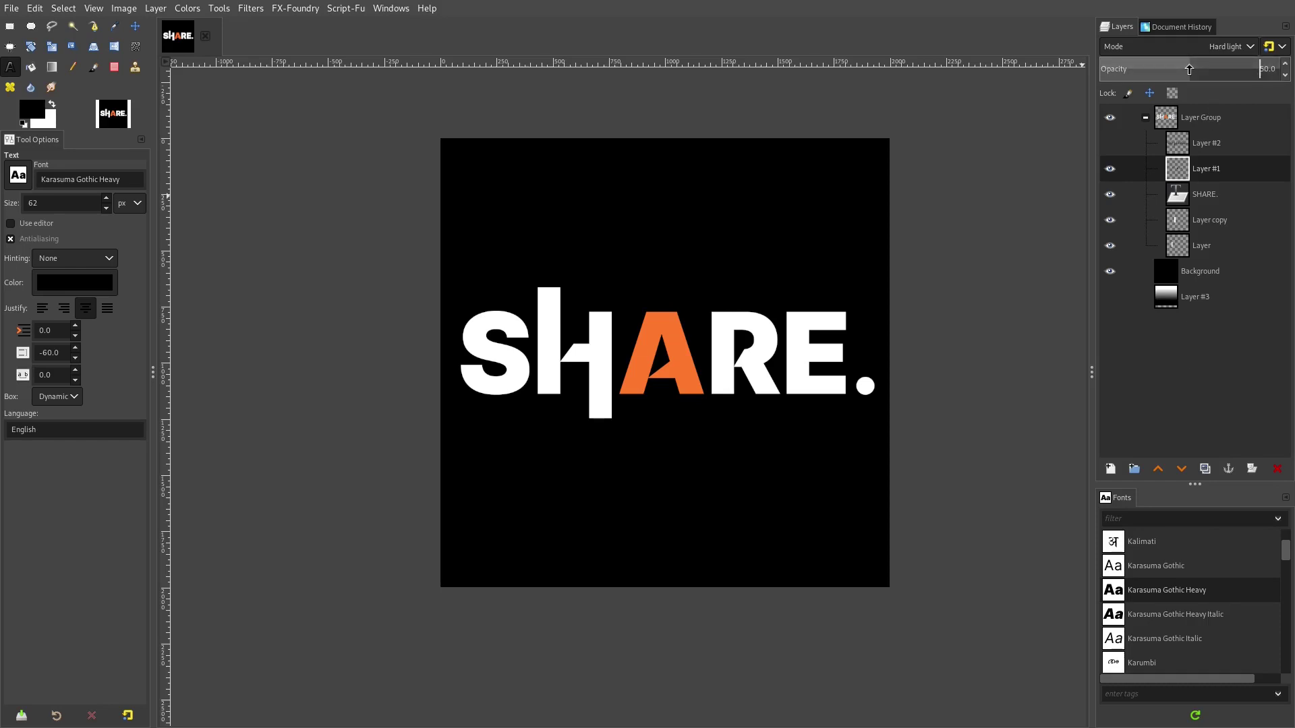
{"action": "scroll", "coordinate": [751, 269], "scroll_direction": "down", "scroll_amount": 2}
{"action": "scroll", "coordinate": [751, 269], "scroll_direction": "up", "scroll_amount": 2}
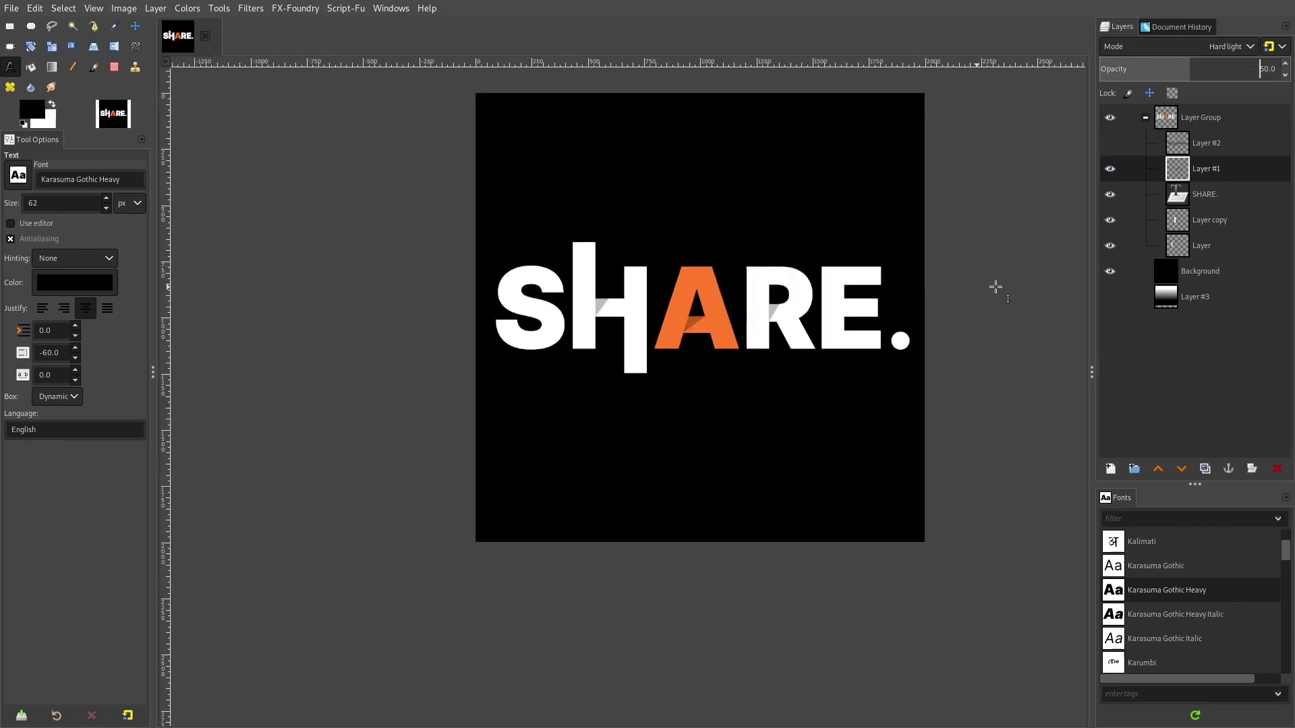
- Try moving the SHARE. text layer out of the layer group to the top of the stack, and undo it
{"action": "left_click_drag", "start_coordinate": [1216, 209], "coordinate": [1216, 115]}
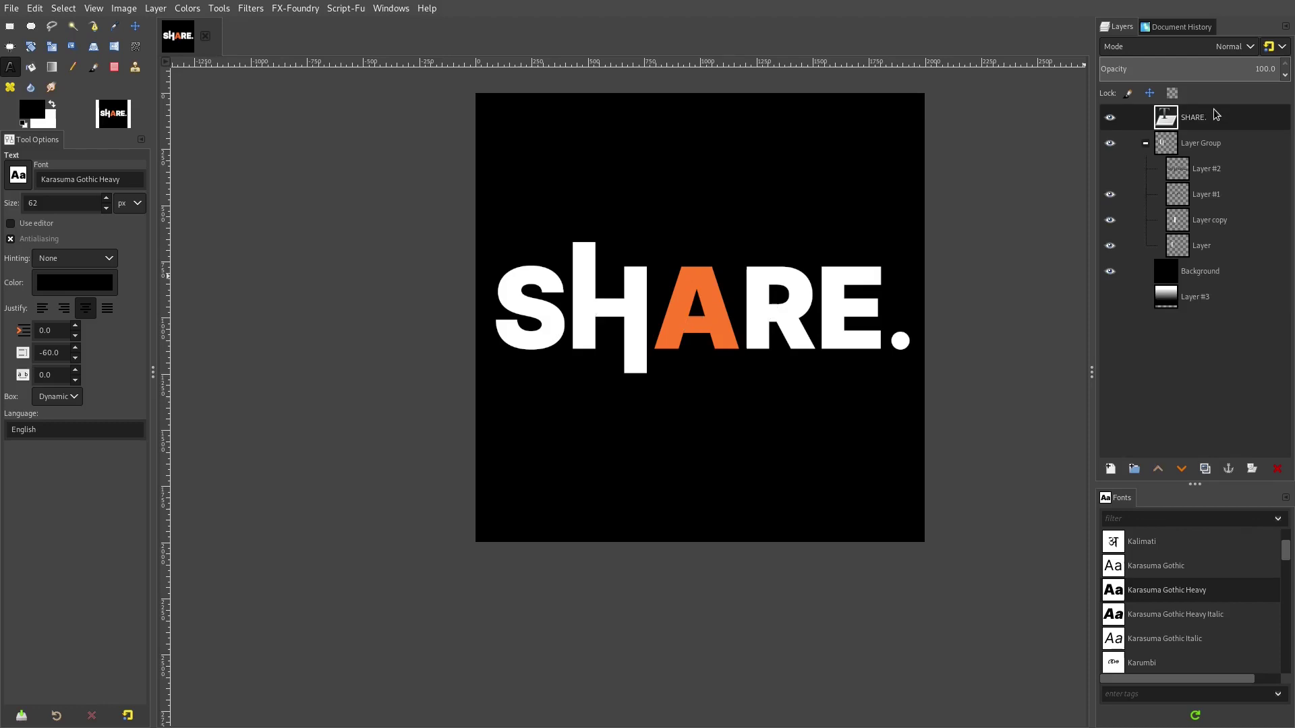
{"action": "key", "text": "ctrl+z"}
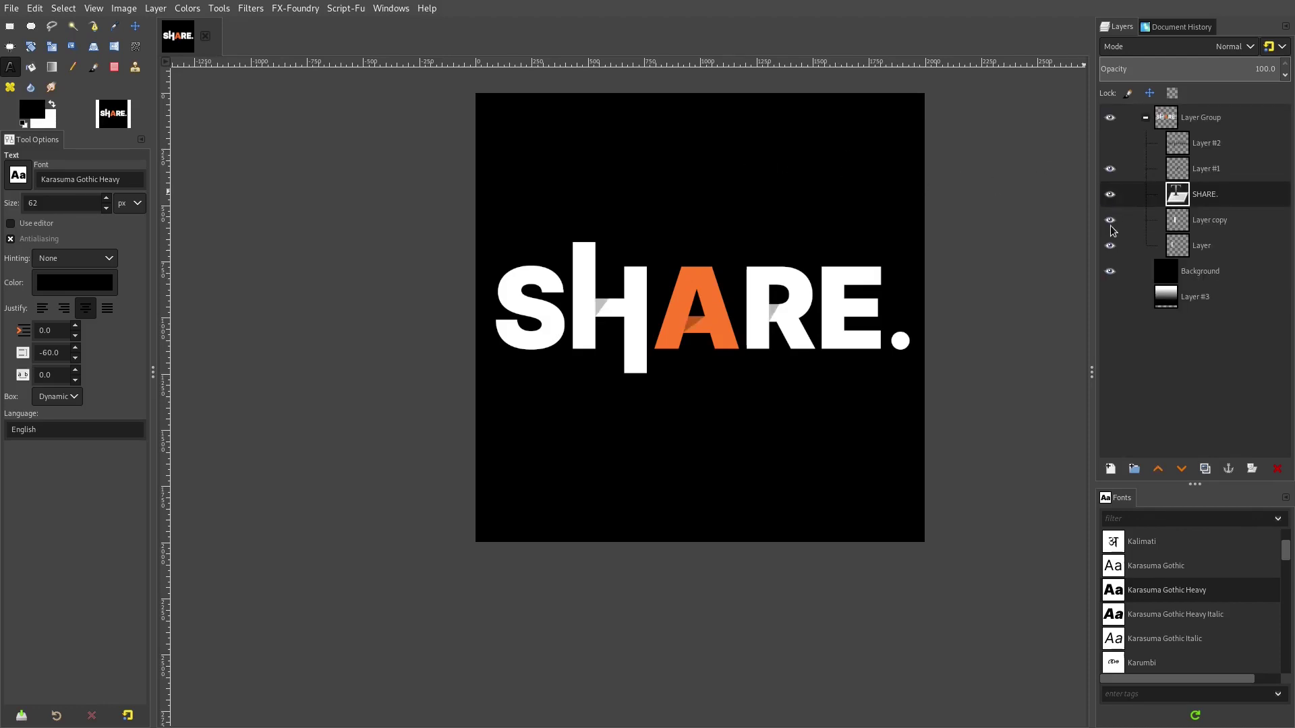
- Reduce the wordmark to plain text by hiding the detail layers, deleting the period and recoloring the A white
{"action": "left_click", "coordinate": [891, 330]}
{"action": "key", "text": "BackSpace"}
{"action": "key", "text": "Left"}
{"action": "key", "text": "Left"}
{"action": "left_click", "coordinate": [715, 216]}
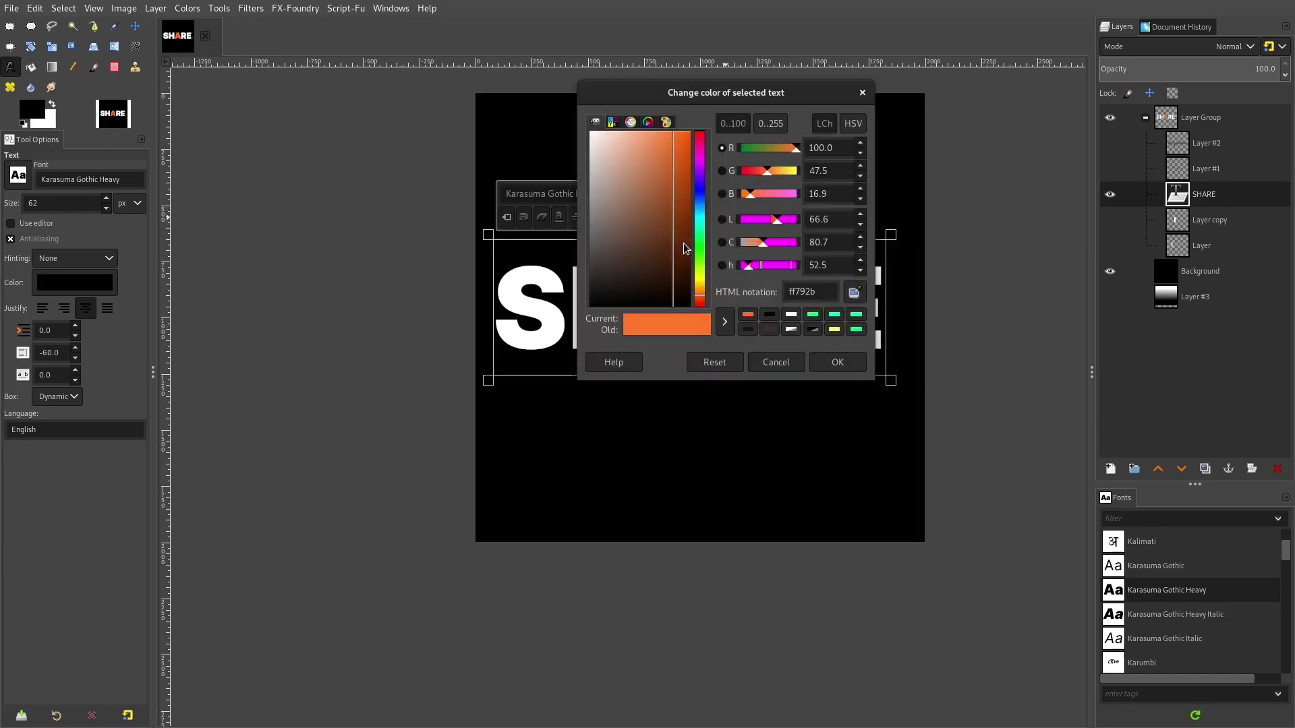
{"action": "left_click", "coordinate": [837, 362]}
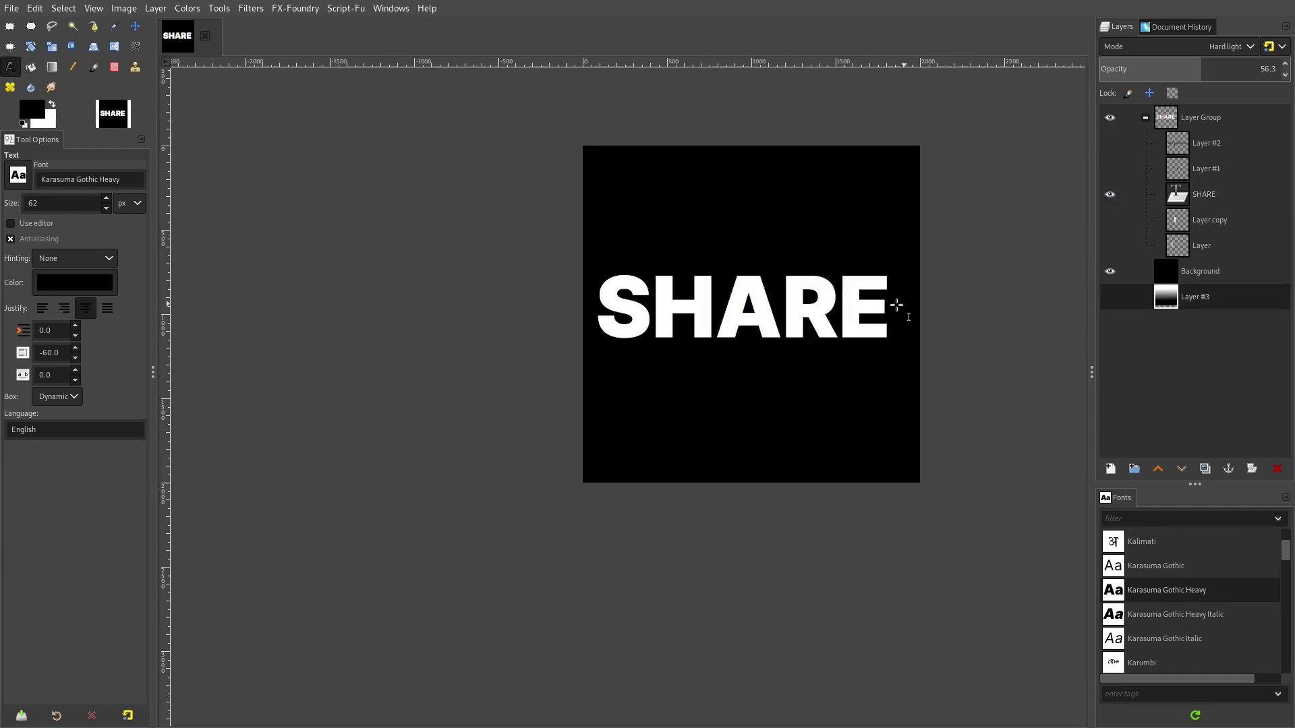
- Undo the plain-text edits to restore the period, the orange A and the detail layers
{"action": "scroll", "coordinate": [905, 309], "scroll_direction": "down", "scroll_amount": 2}
{"action": "key", "text": "ctrl+z"}
{"action": "key", "text": "ctrl+z"}
{"action": "key", "text": "ctrl+z"}
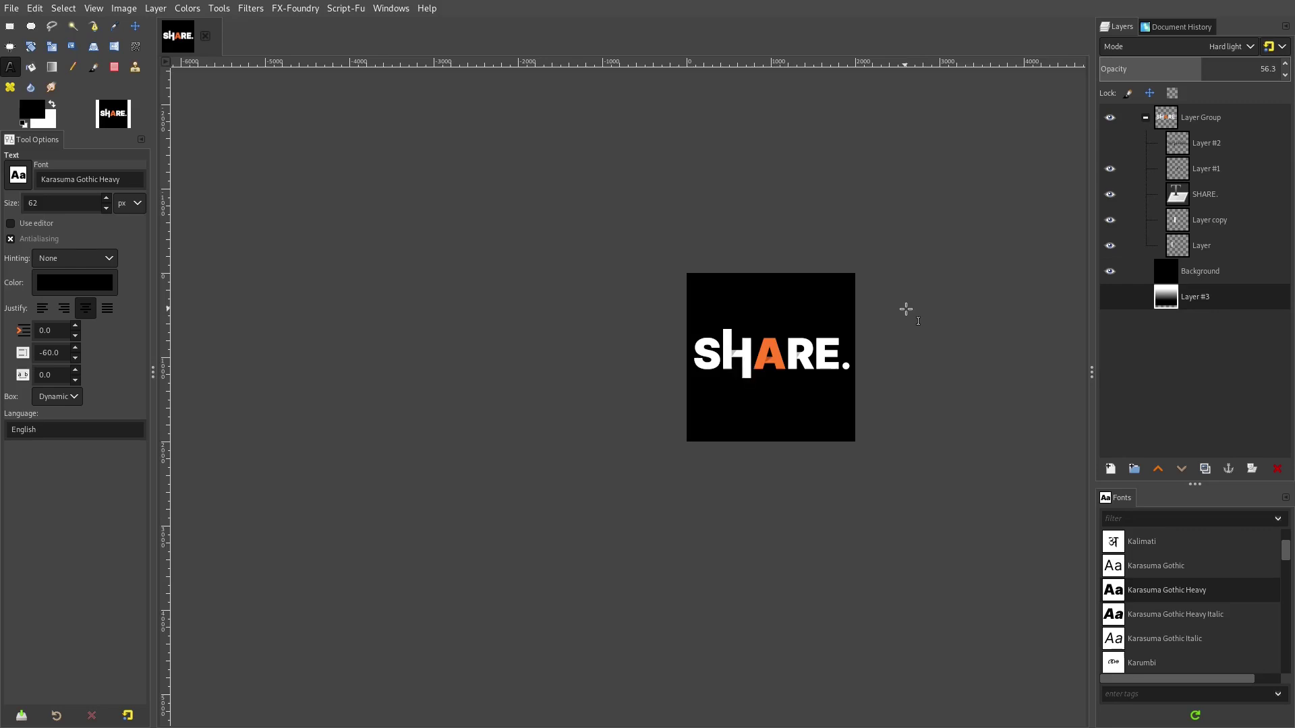
- Compare the plain white wordmark with the styled logo by undoing and redoing the edits, ending on the styled version
{"action": "key", "text": "ctrl+z"}
{"action": "key", "text": "ctrl+z"}
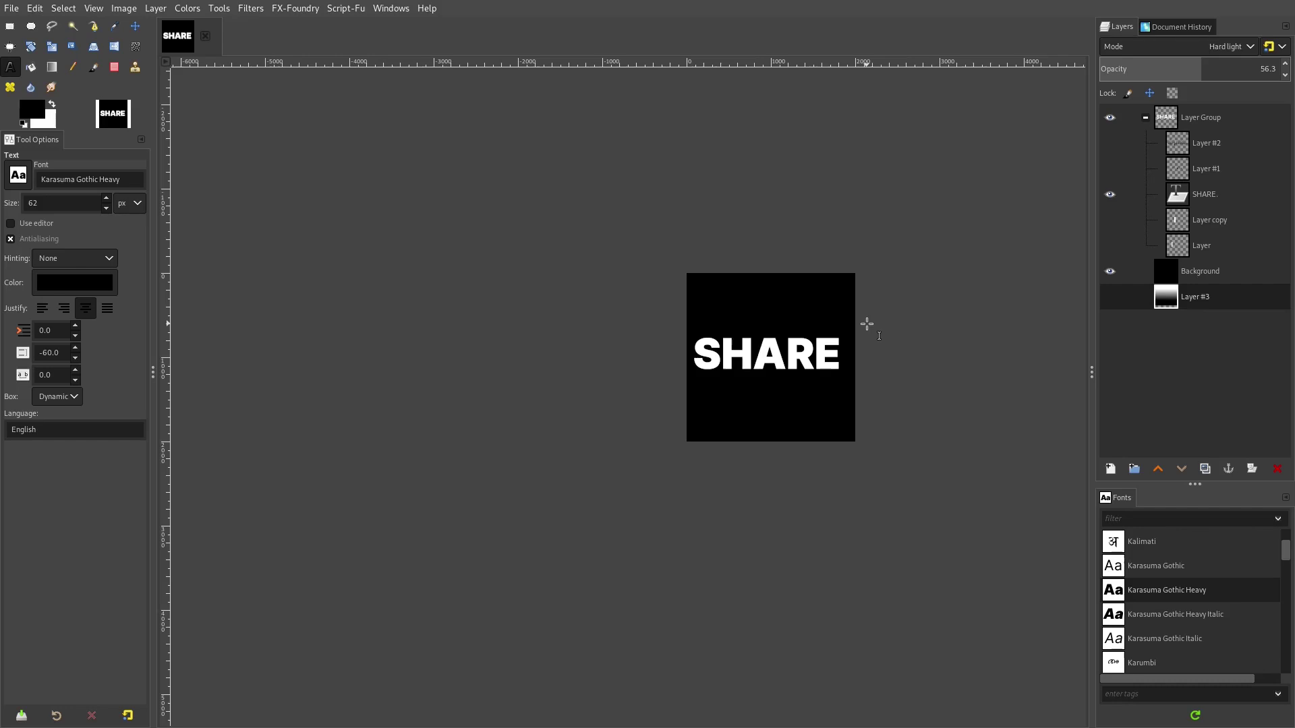
{"action": "key", "text": "ctrl+y"}
{"action": "key", "text": "ctrl+y"}
{"action": "key", "text": "ctrl+y"}
{"action": "key", "text": "ctrl+y"}
{"action": "scroll", "coordinate": [847, 330], "scroll_direction": "up", "scroll_amount": 2}
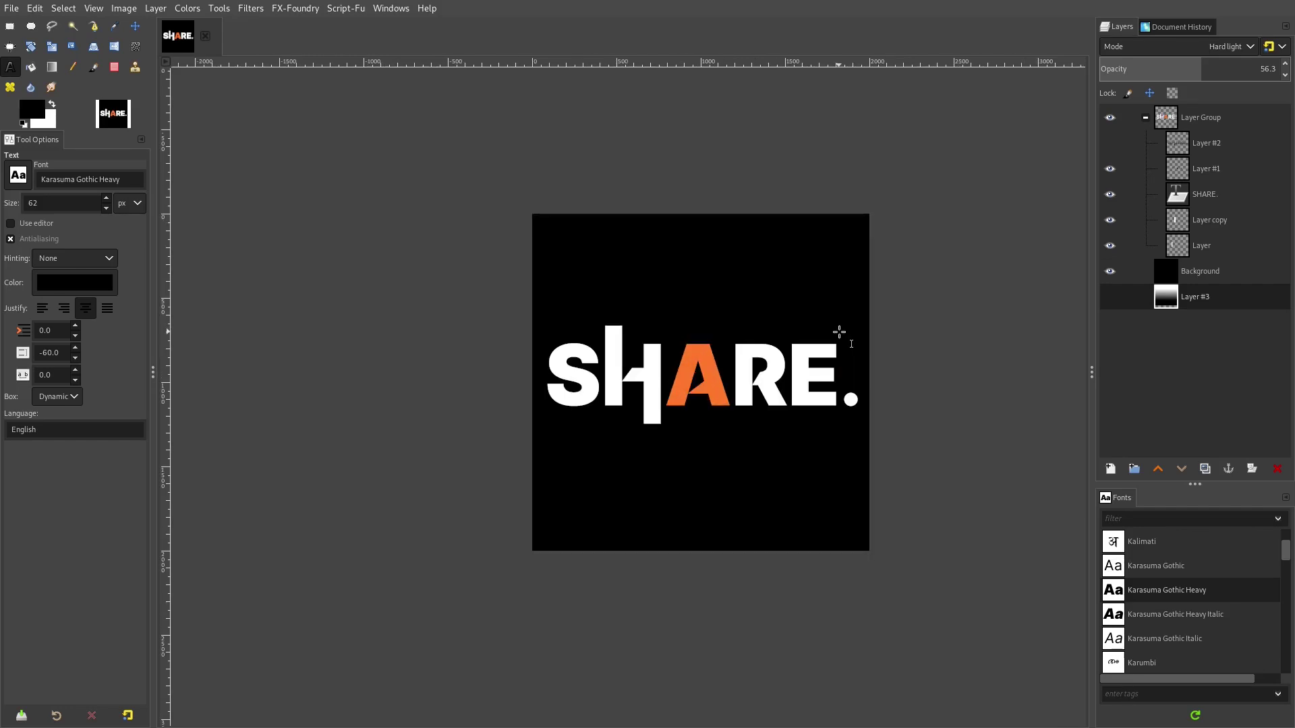
{"action": "scroll", "coordinate": [893, 378], "scroll_direction": "up", "scroll_amount": 1}
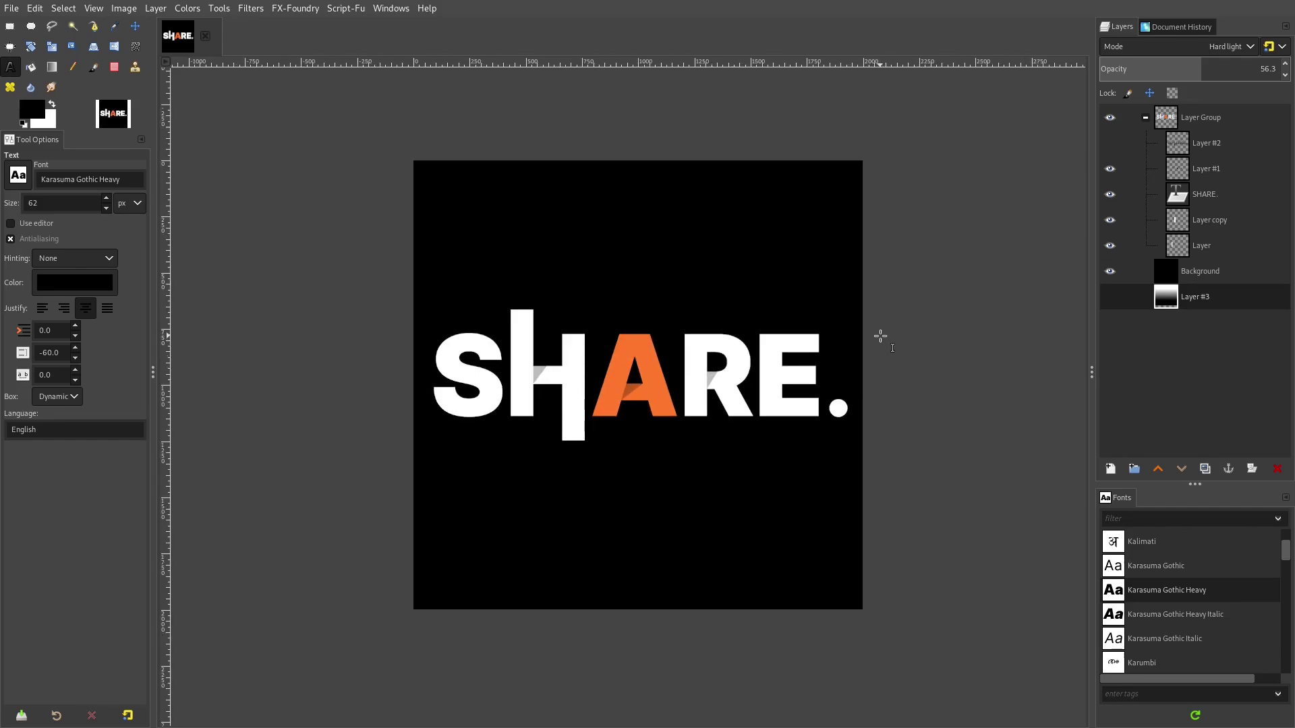
{"action": "left_click_drag", "start_coordinate": [881, 336], "coordinate": [883, 347]}
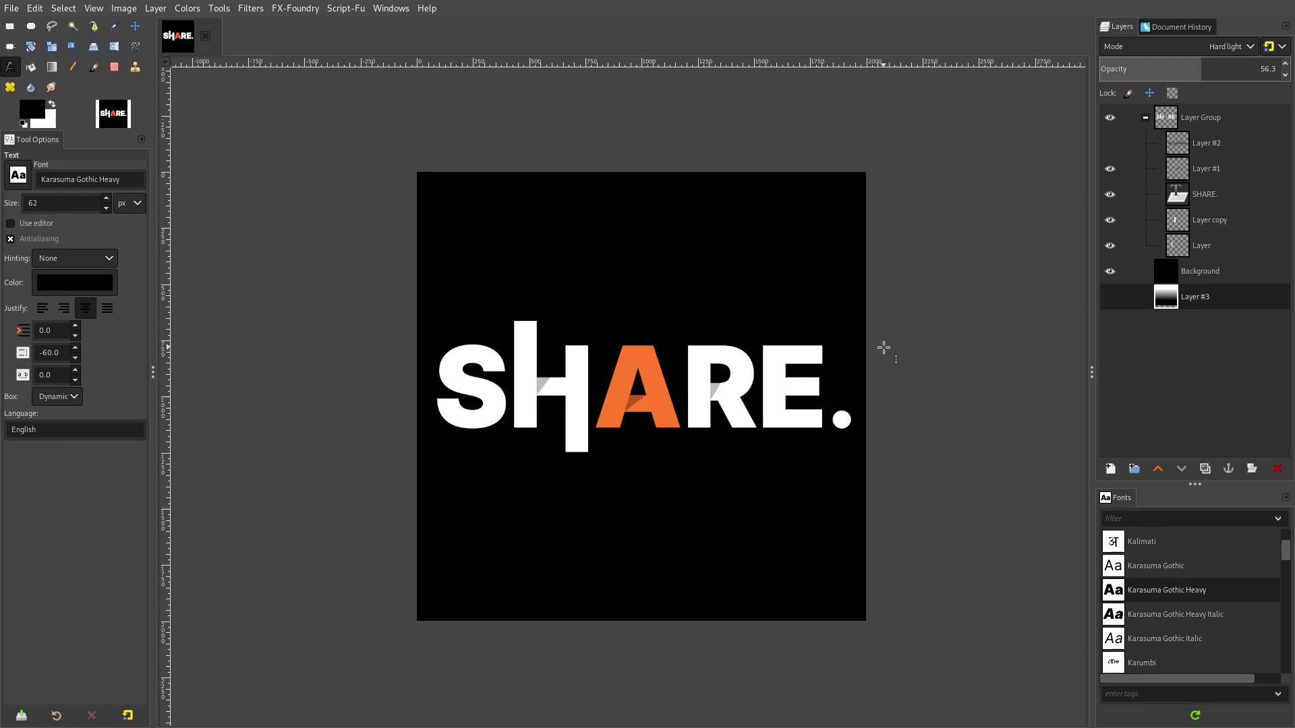